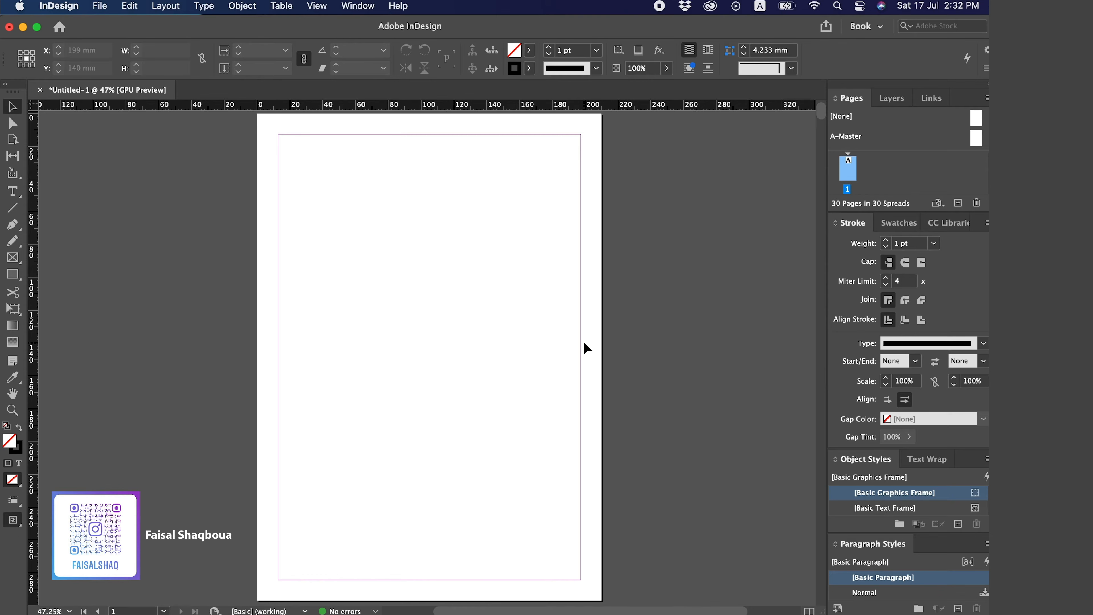
pyautogui.click(282, 6)
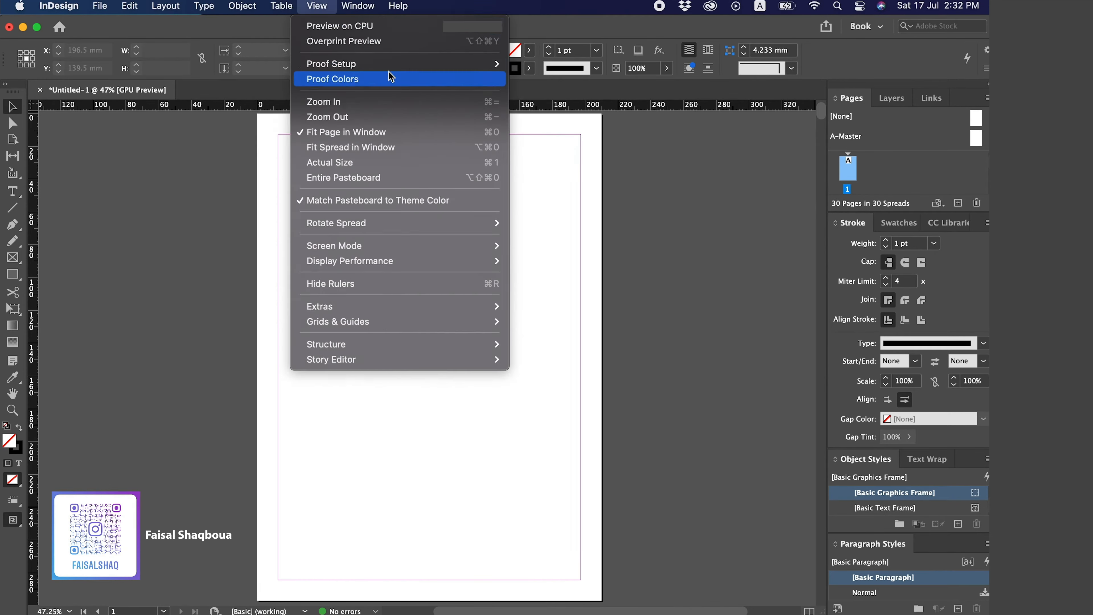
pyautogui.moveTo(280, 5)
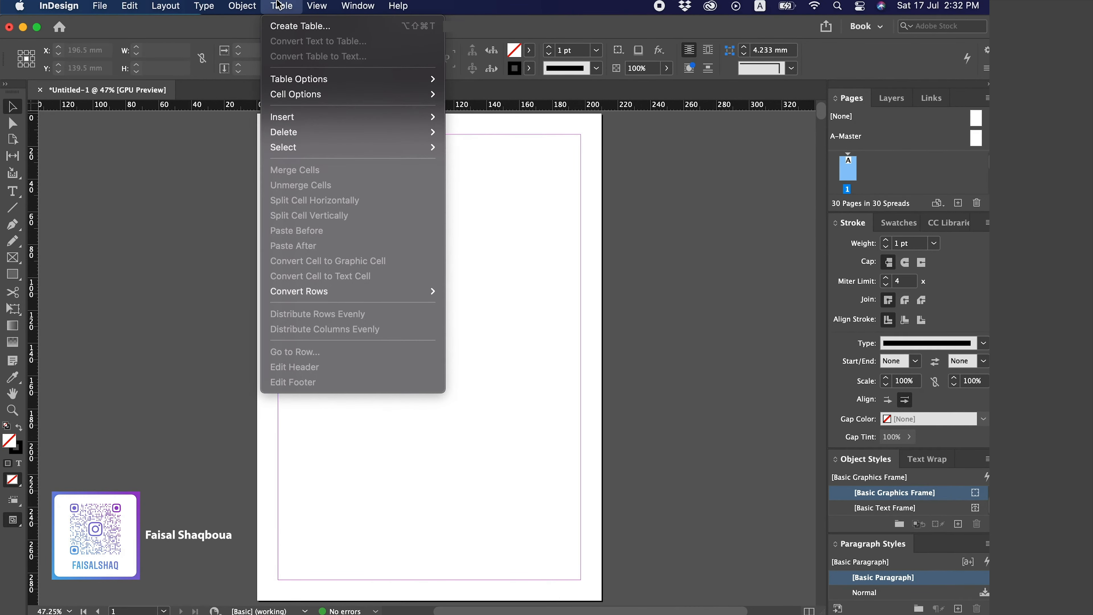
pyautogui.click(562, 147)
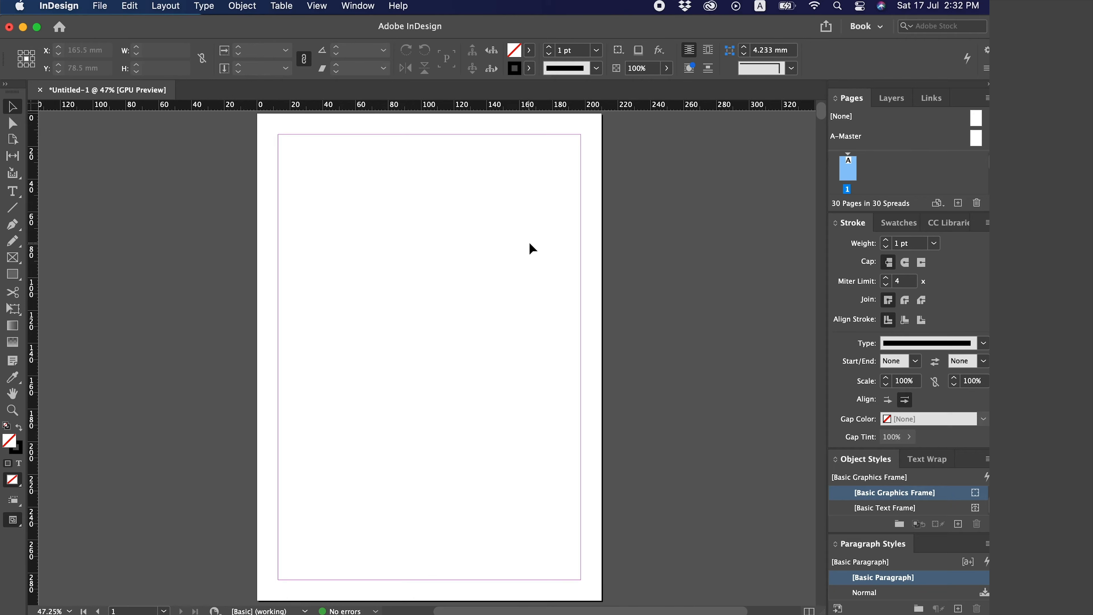
# - Create a table with 2 body rows and 4 columns, placed inside the page margins at about 177 × 228 mm
pyautogui.click(293, 7)
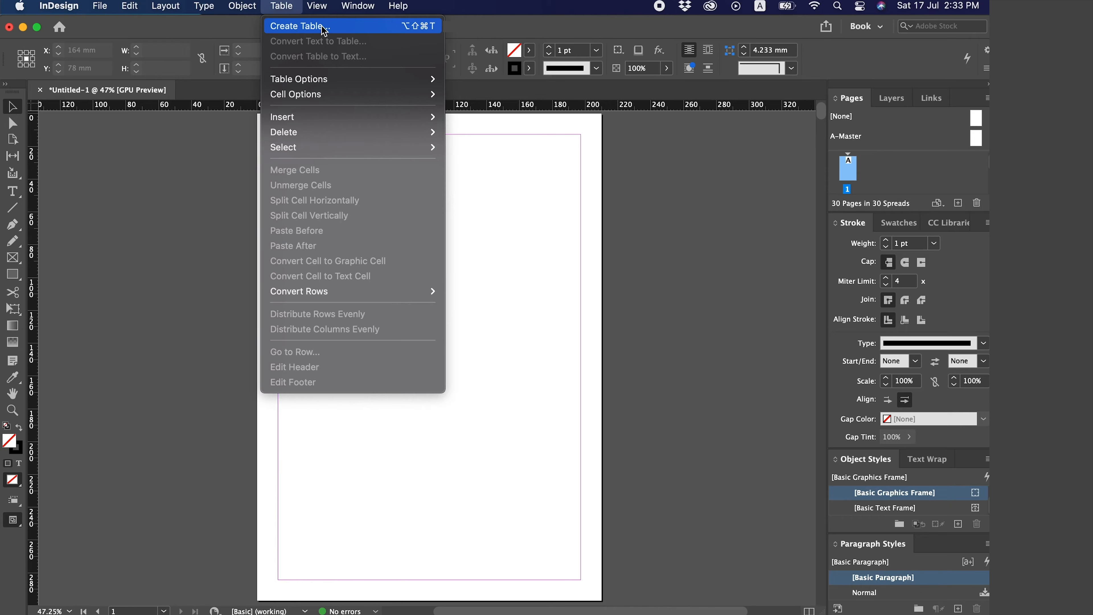
pyautogui.click(344, 33)
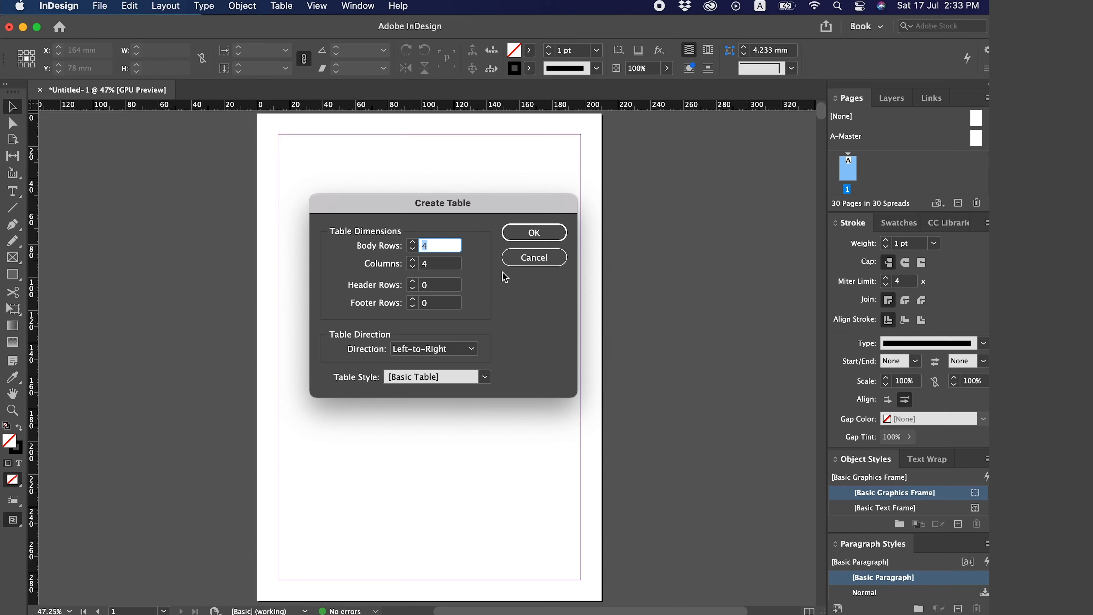
pyautogui.click(412, 250)
pyautogui.click(412, 250)
pyautogui.click(529, 232)
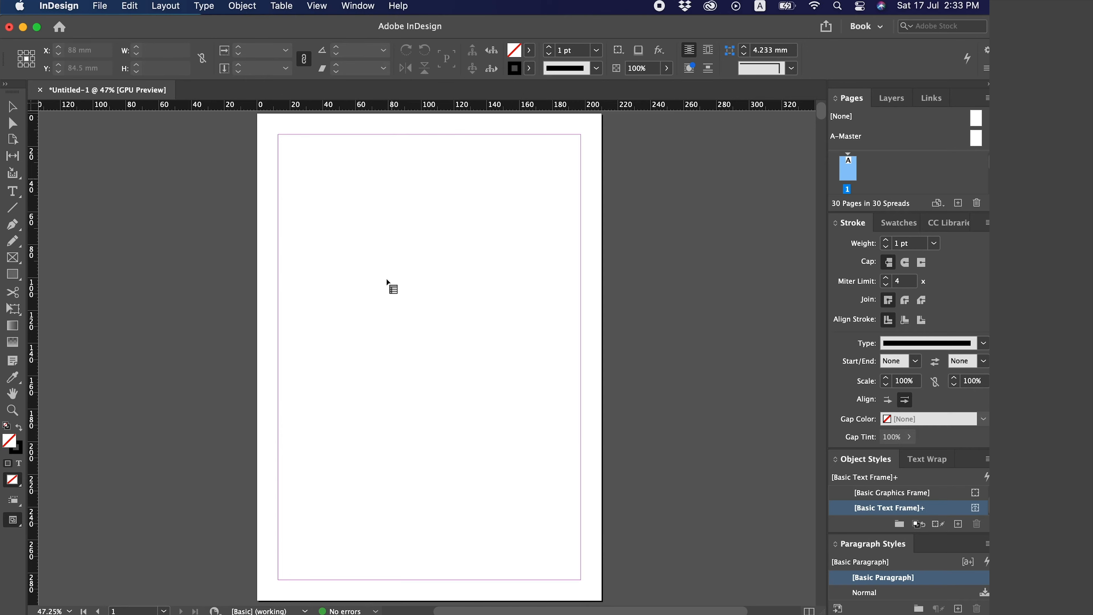
pyautogui.moveTo(284, 154); pyautogui.dragTo(574, 526)
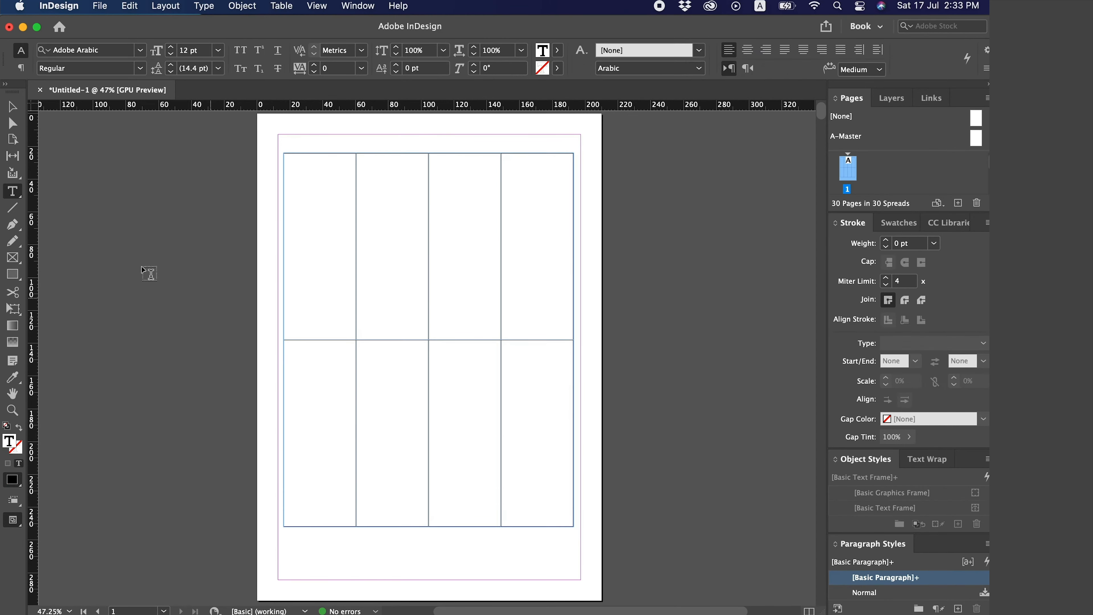
pyautogui.click(11, 106)
pyautogui.click(126, 169)
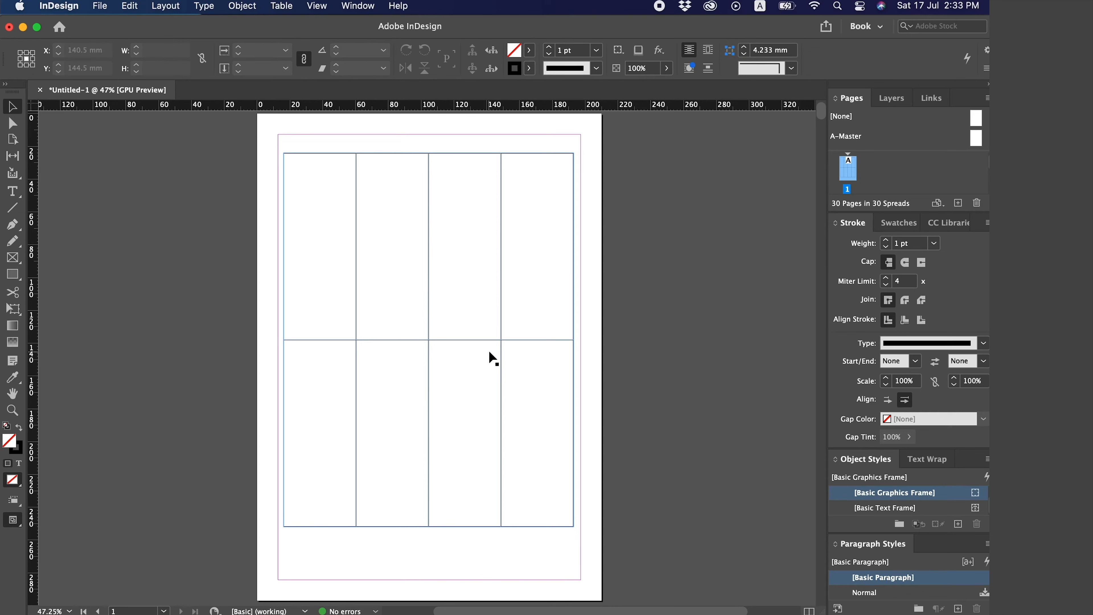
# - Enter a different first name in each of the first three cells of the table's upper row
pyautogui.click(342, 204)
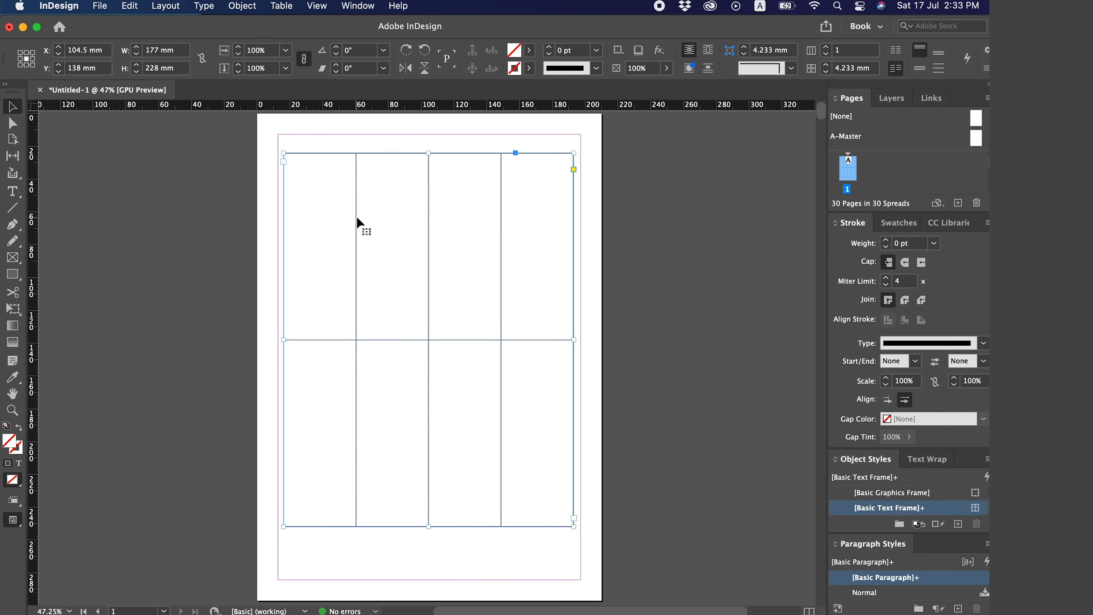
pyautogui.doubleClick(319, 186)
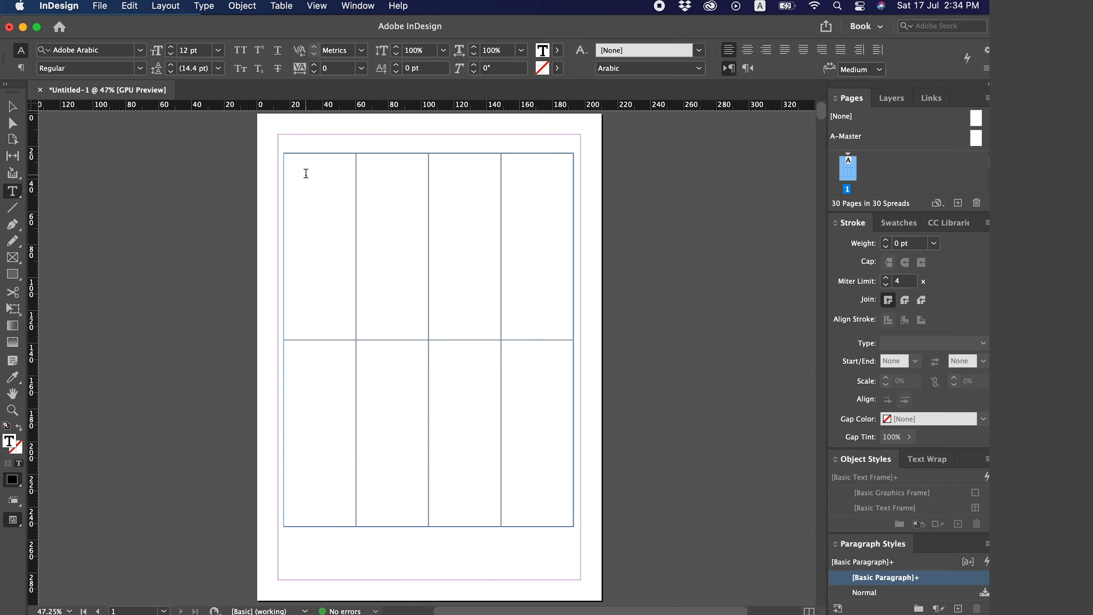
pyautogui.write('Faisal')
pyautogui.click(400, 166)
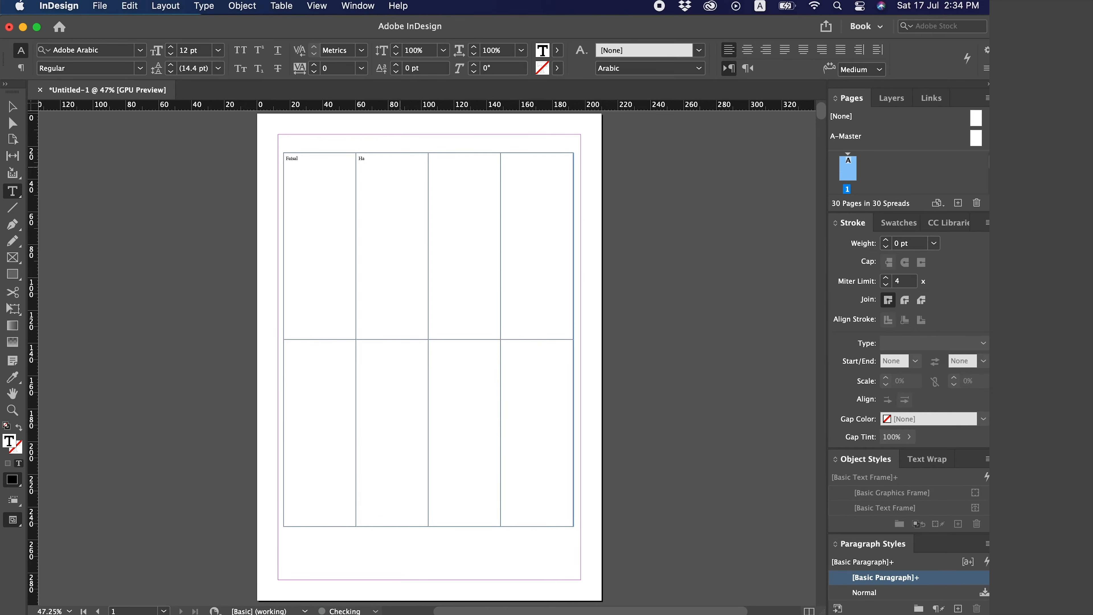
pyautogui.write('Hassan')
pyautogui.click(466, 182)
pyautogui.write('Ali')
# - Select the table's first cell, then detach the Swatches panel and enlarge it to show all the colours
pyautogui.click(12, 107)
pyautogui.tripleClick(314, 271)
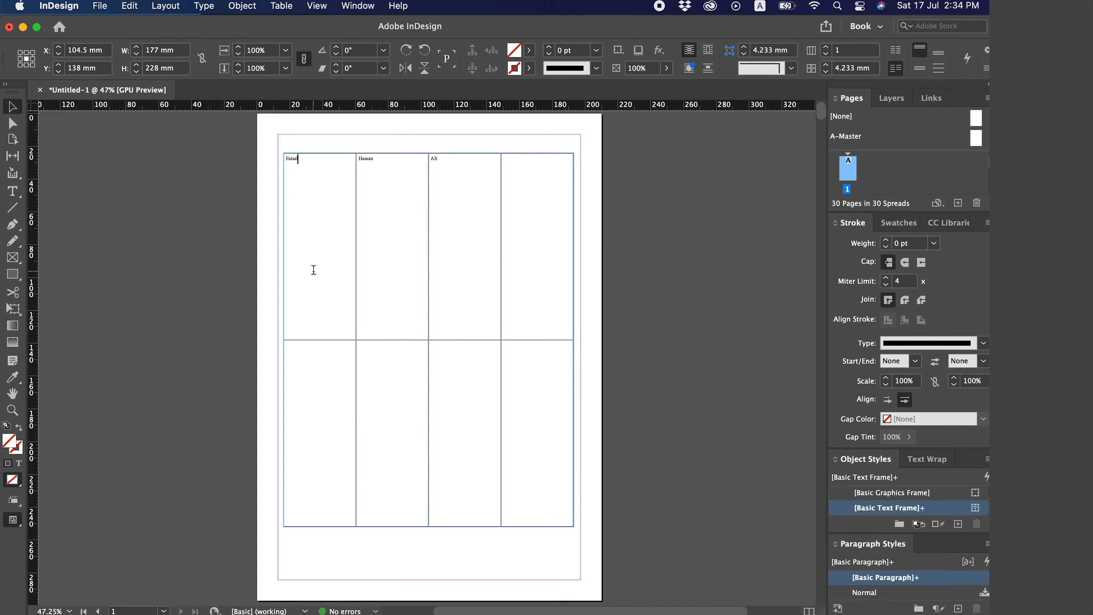
pyautogui.click(308, 183)
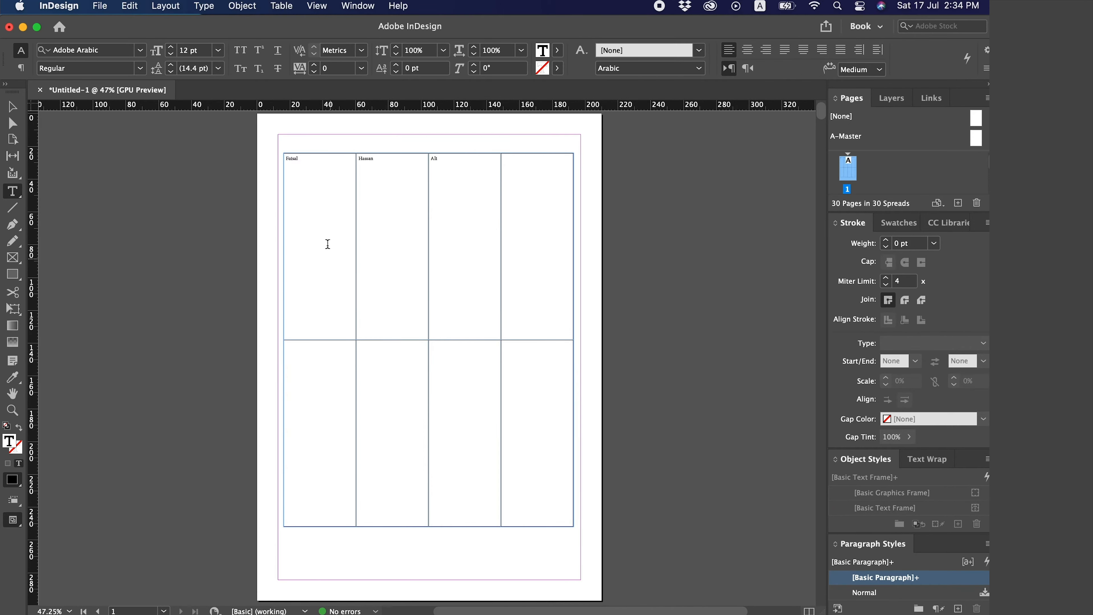
pyautogui.click(325, 150)
pyautogui.click(322, 197)
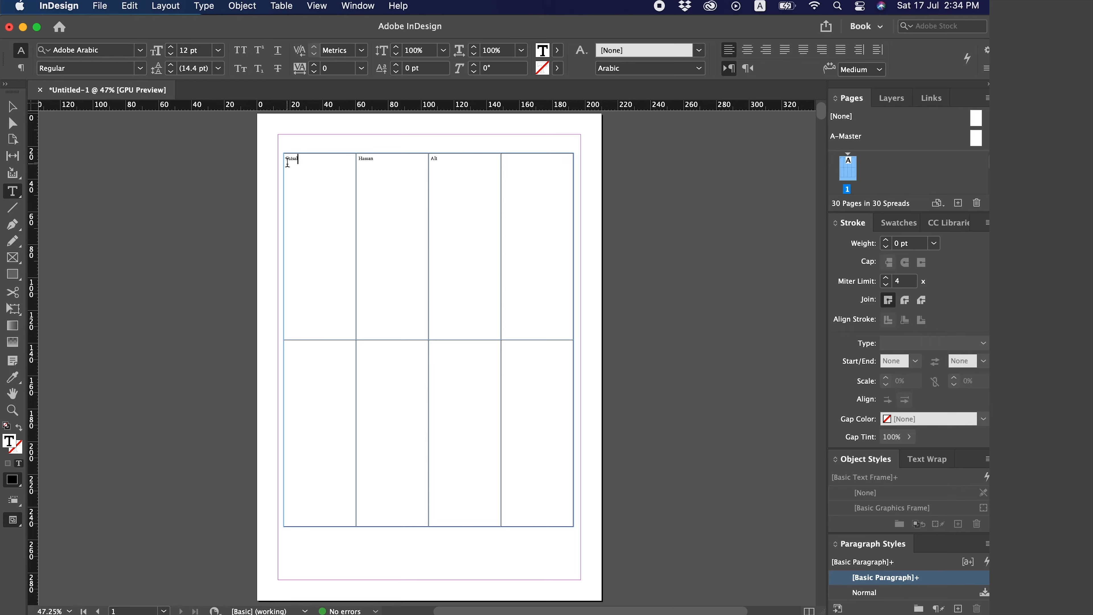
pyautogui.moveTo(293, 162); pyautogui.dragTo(353, 337)
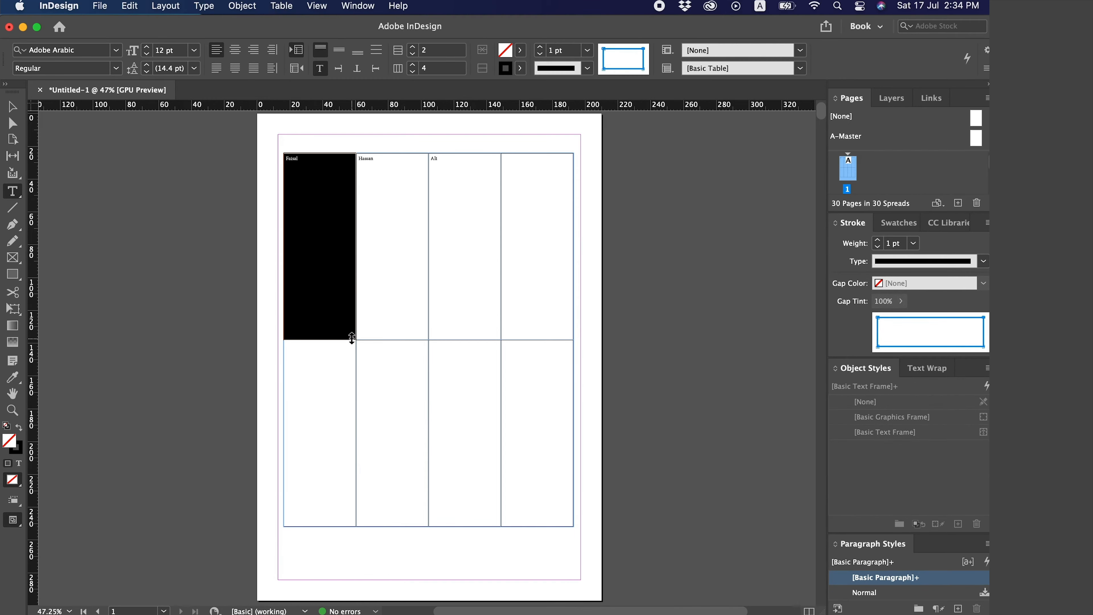
pyautogui.click(905, 223)
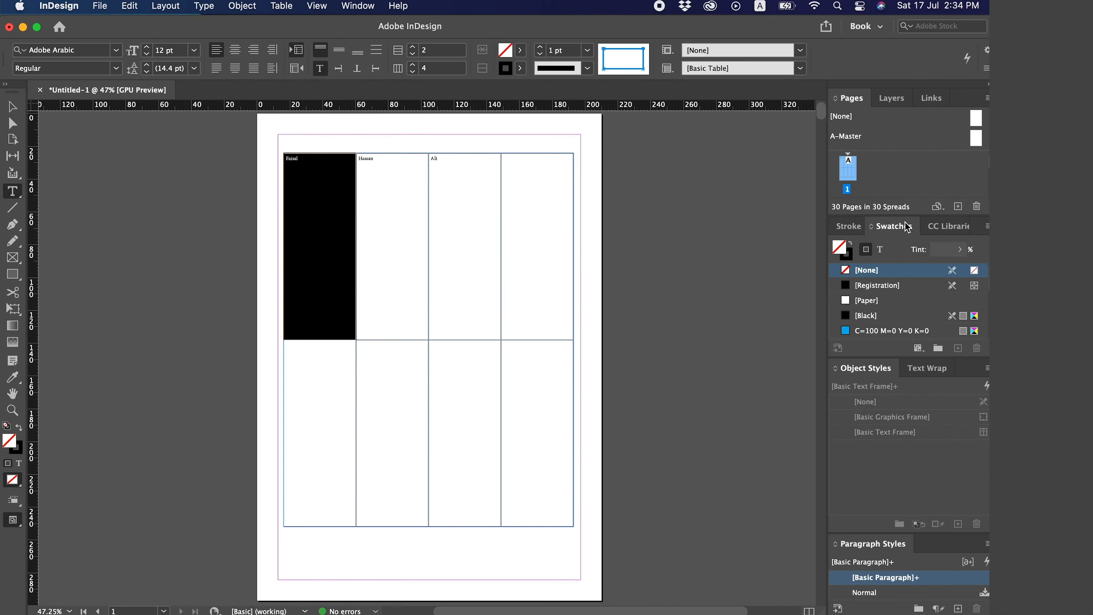
pyautogui.moveTo(901, 230); pyautogui.dragTo(713, 156)
pyautogui.moveTo(848, 290); pyautogui.dragTo(920, 531)
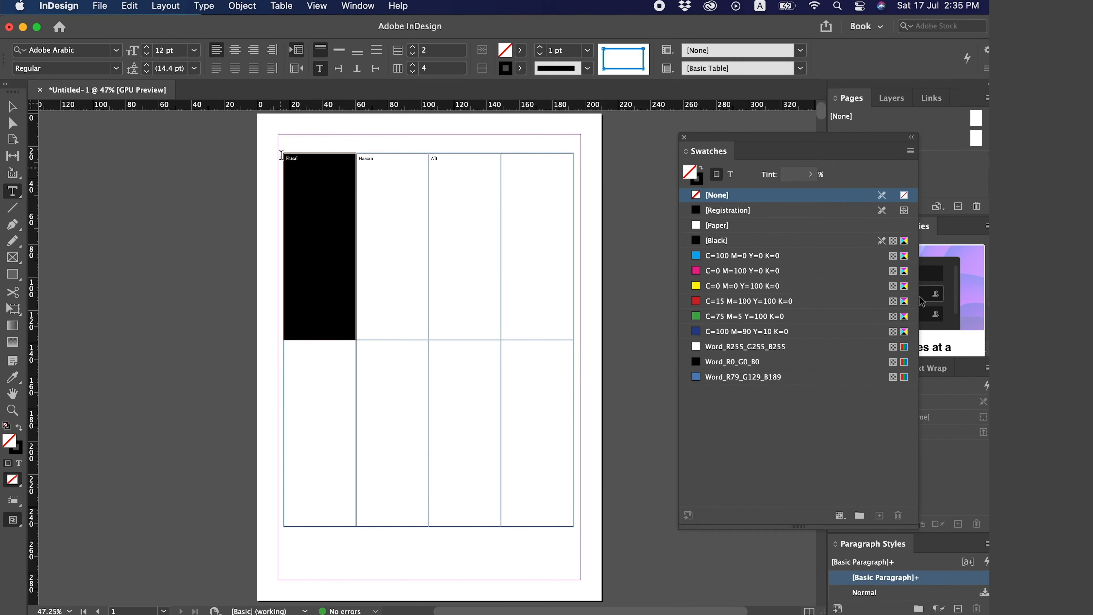
# - Fill the selected first cell with the cyan swatch C=100 M=0 Y=0 K=0
pyautogui.click(731, 176)
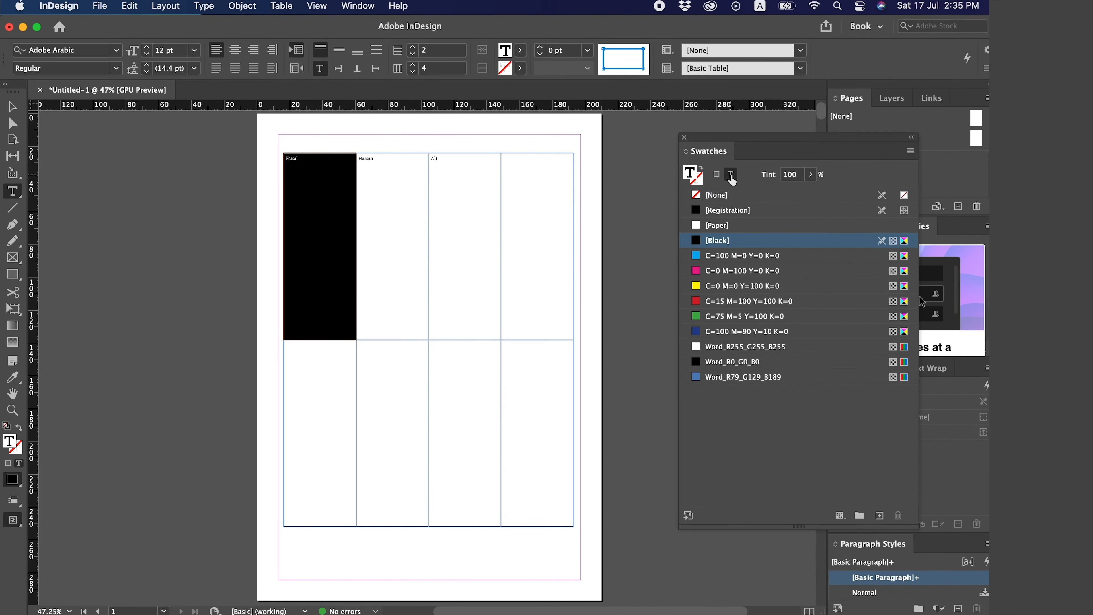
pyautogui.click(716, 174)
pyautogui.click(727, 255)
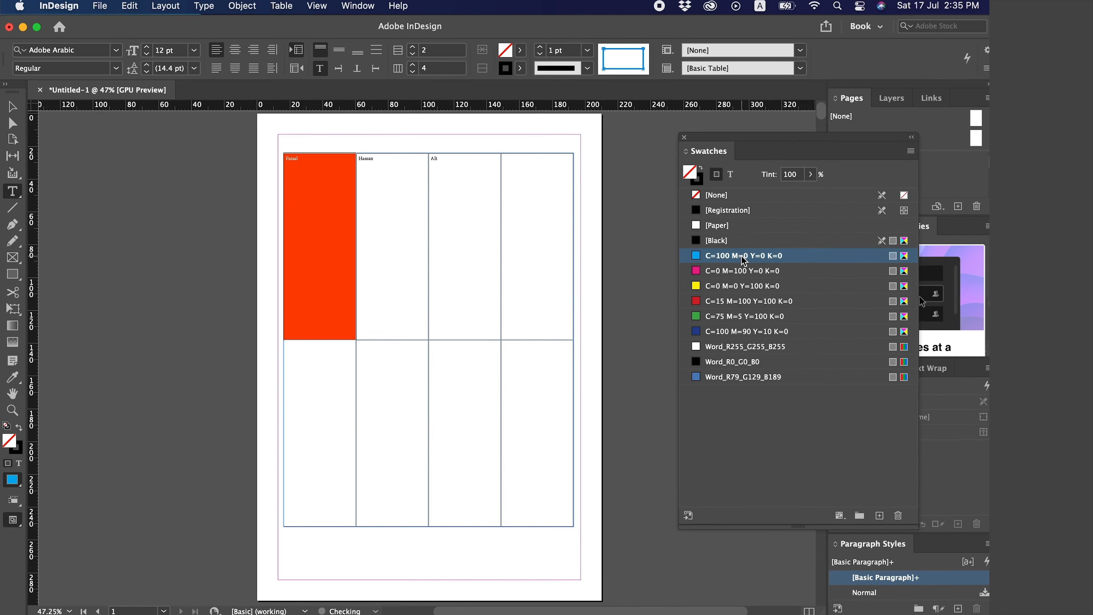
pyautogui.click(309, 210)
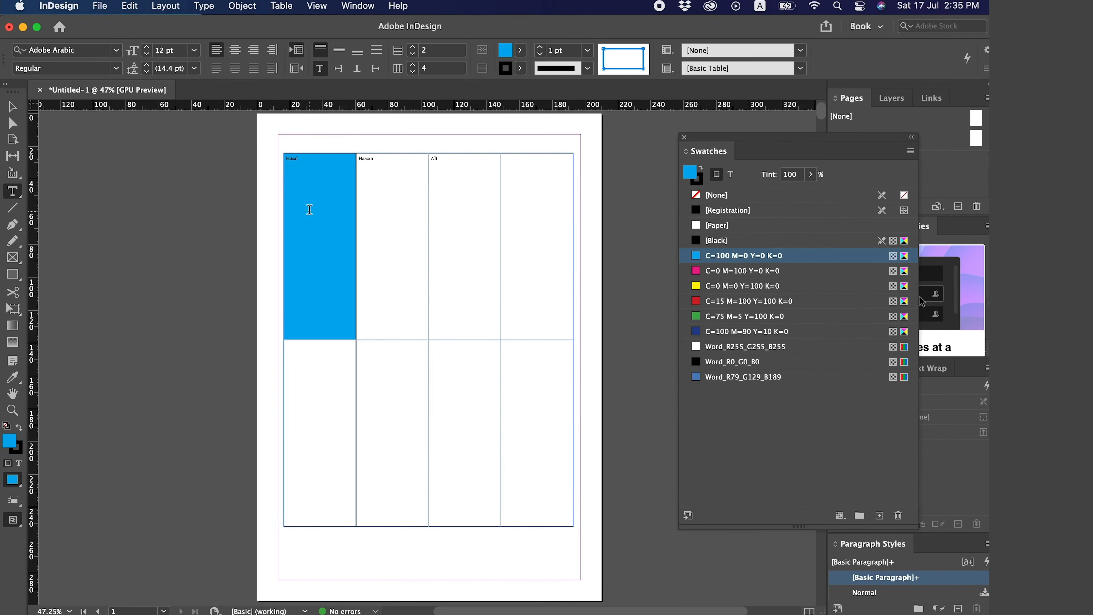
pyautogui.click(14, 107)
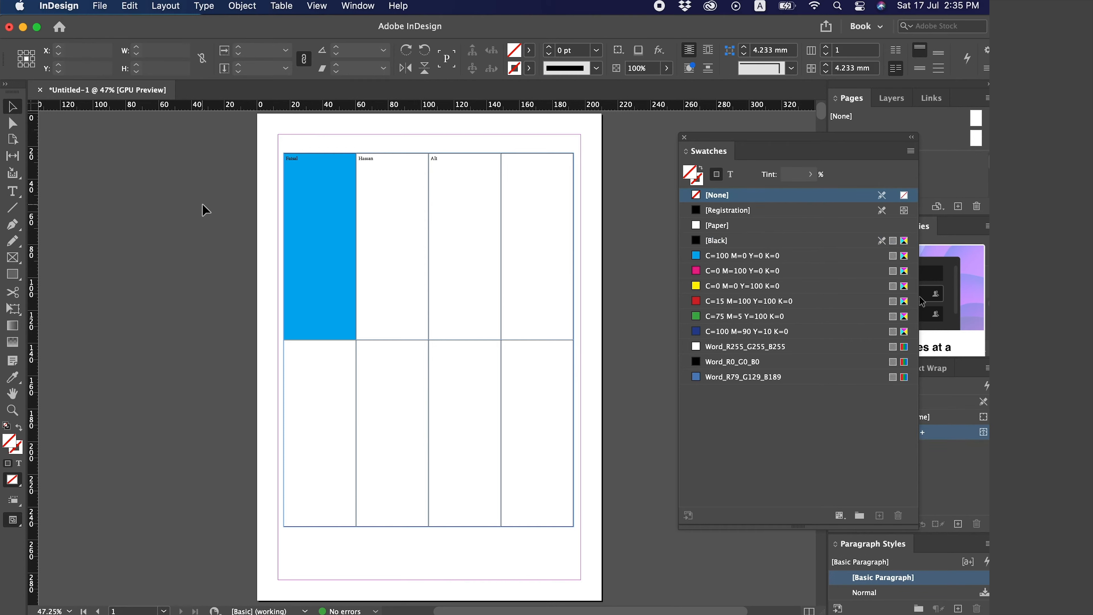
# - Colour the name in the first cell with the [Paper] swatch
pyautogui.doubleClick(304, 204)
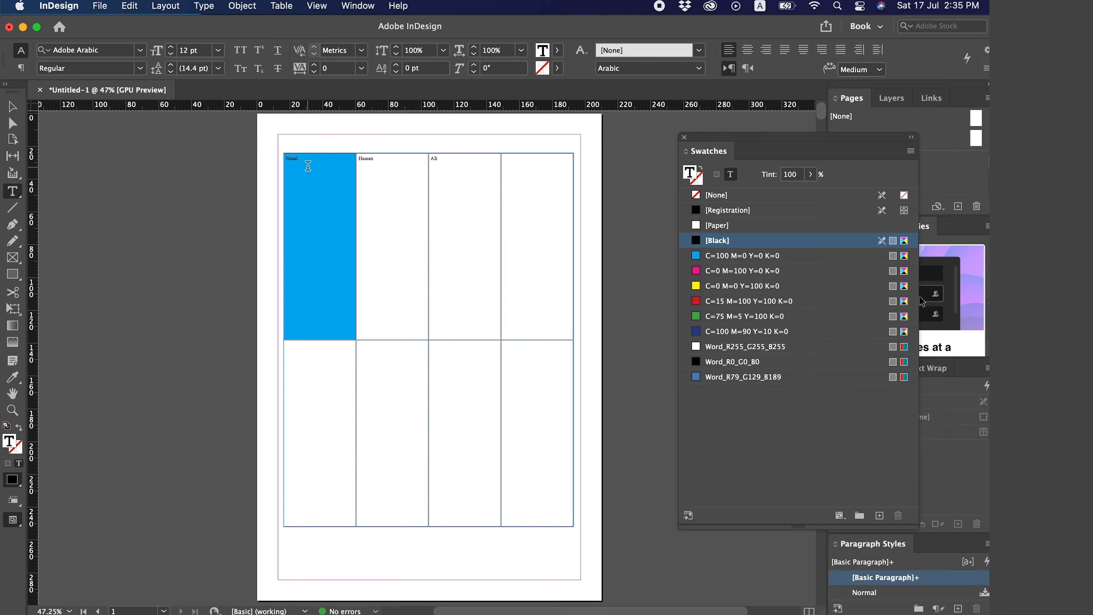
pyautogui.doubleClick(296, 159)
pyautogui.click(716, 225)
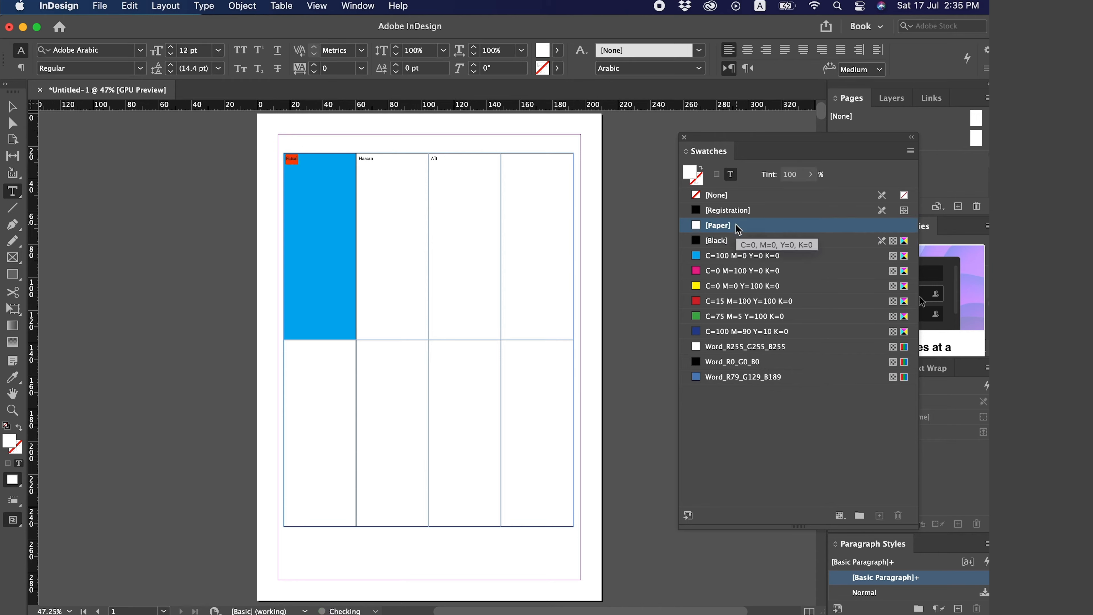
pyautogui.click(315, 254)
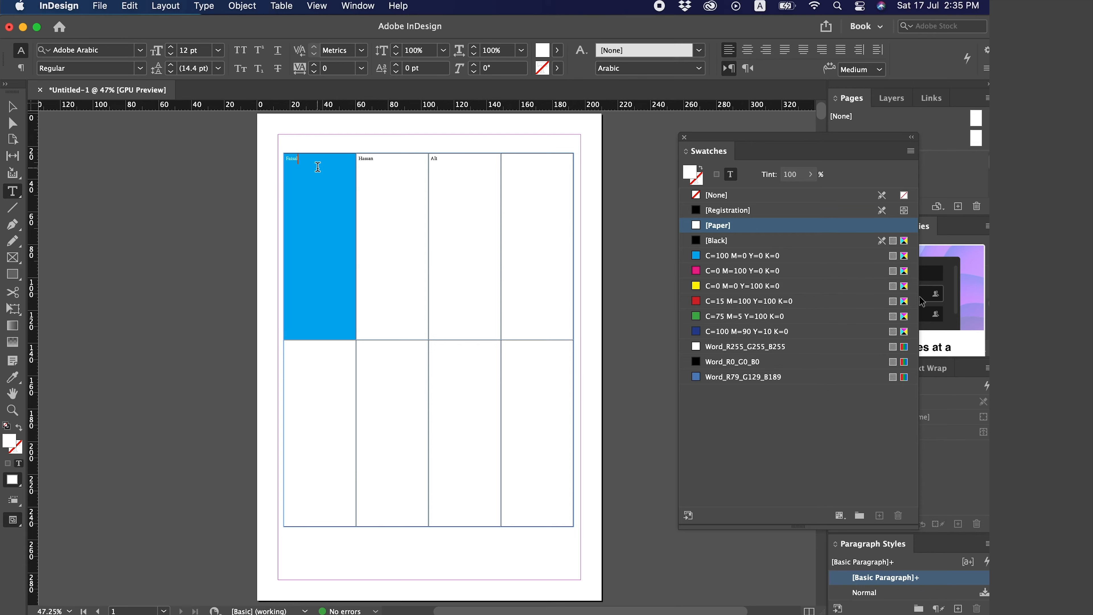
# - Select the whole first cell and apply the red swatch C=15 M=100 Y=100 K=0 to its text
pyautogui.moveTo(317, 167); pyautogui.dragTo(355, 310)
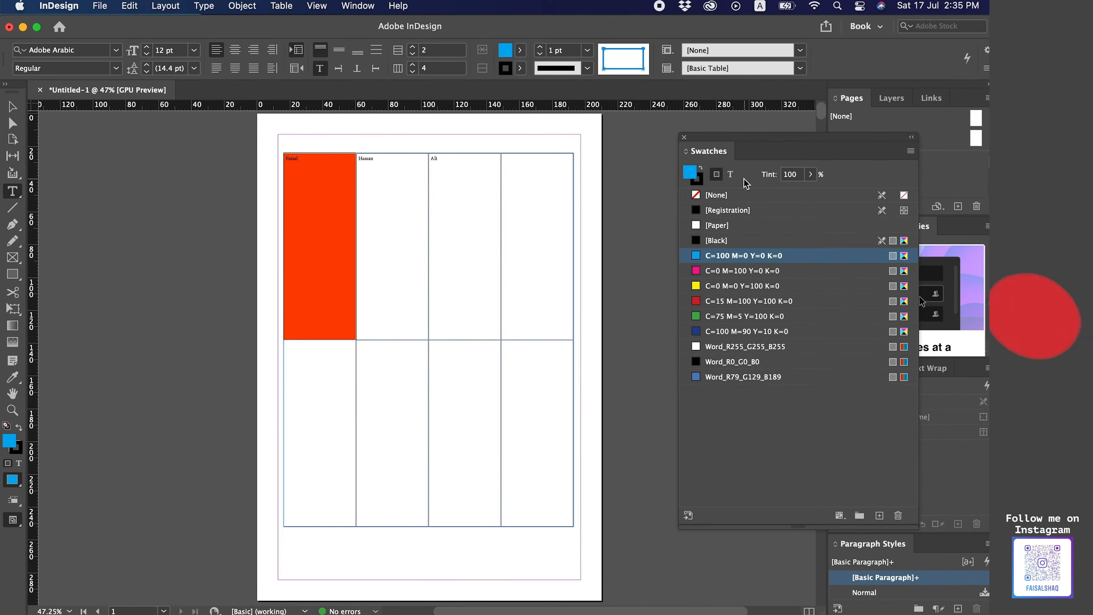
pyautogui.click(730, 174)
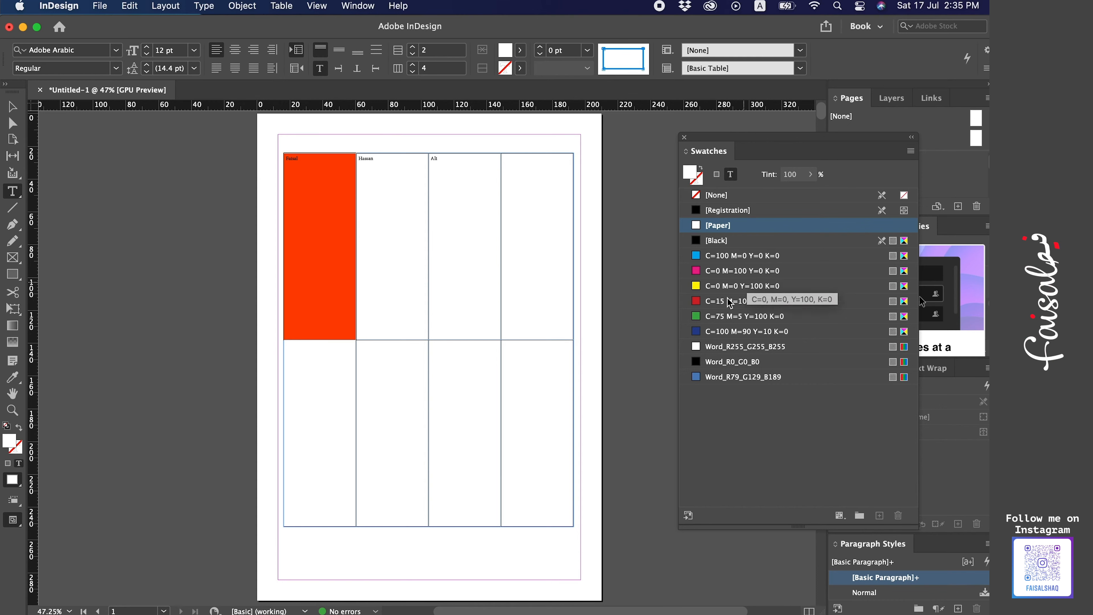
pyautogui.click(740, 301)
pyautogui.click(13, 107)
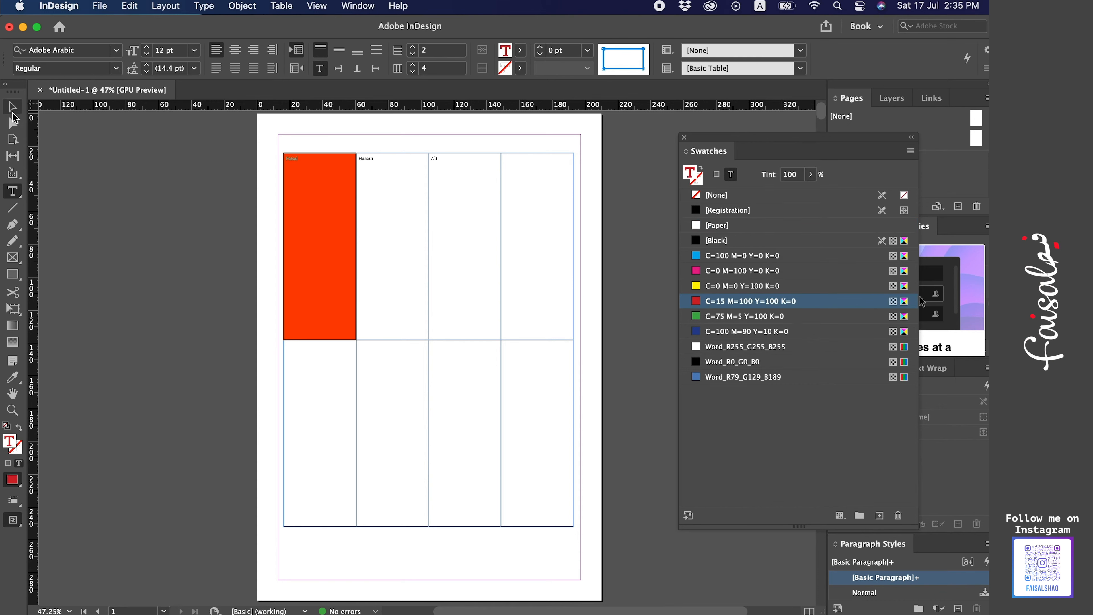
pyautogui.click(119, 167)
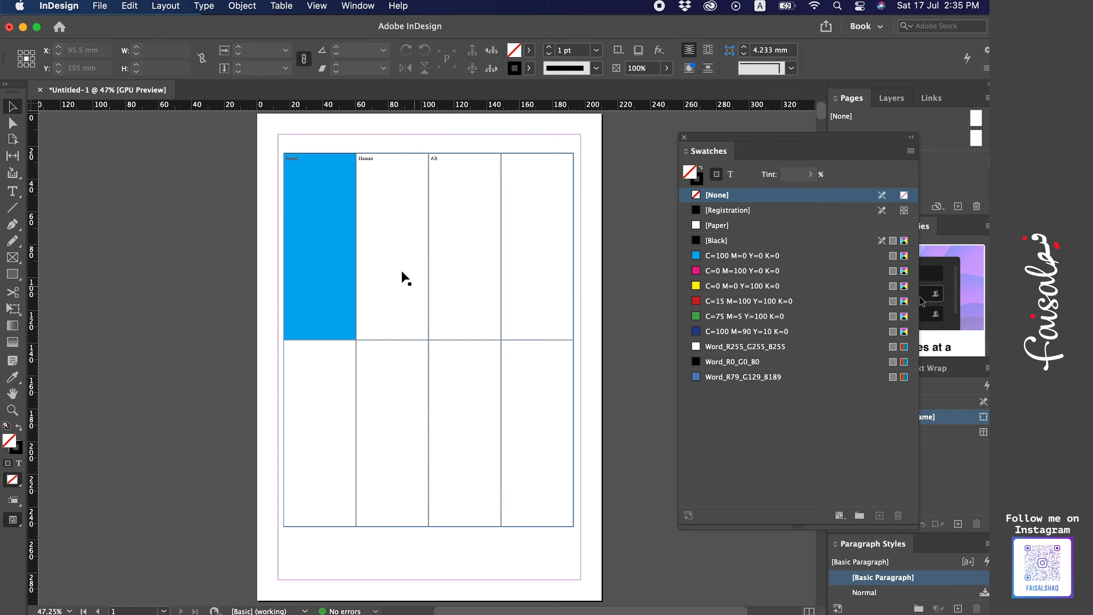
# - Select the table's entire first column and reduce its width to 29 mm
pyautogui.doubleClick(380, 245)
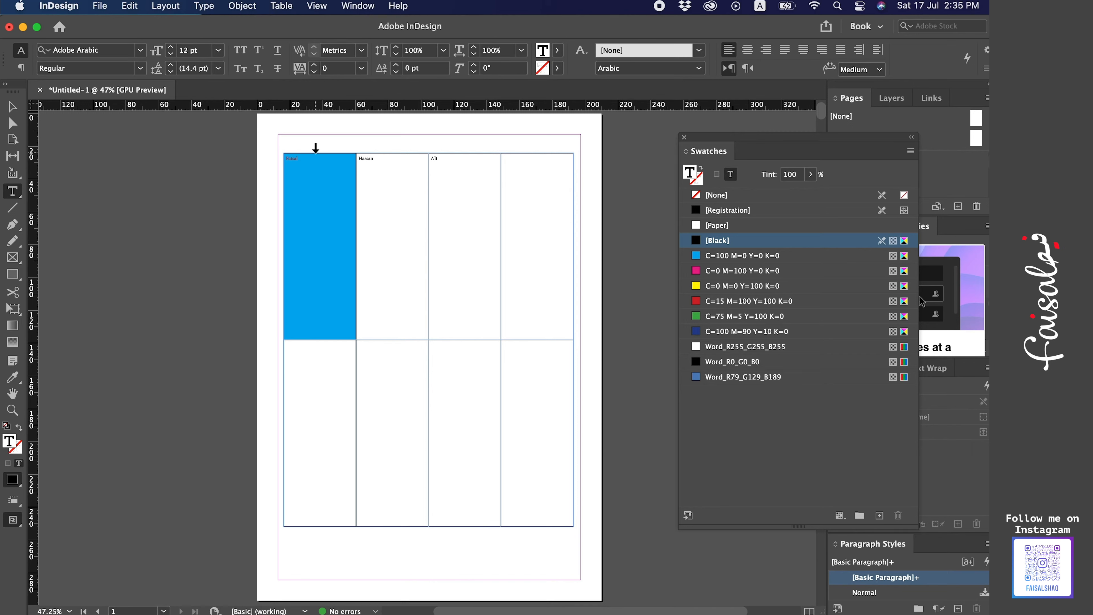
pyautogui.click(316, 147)
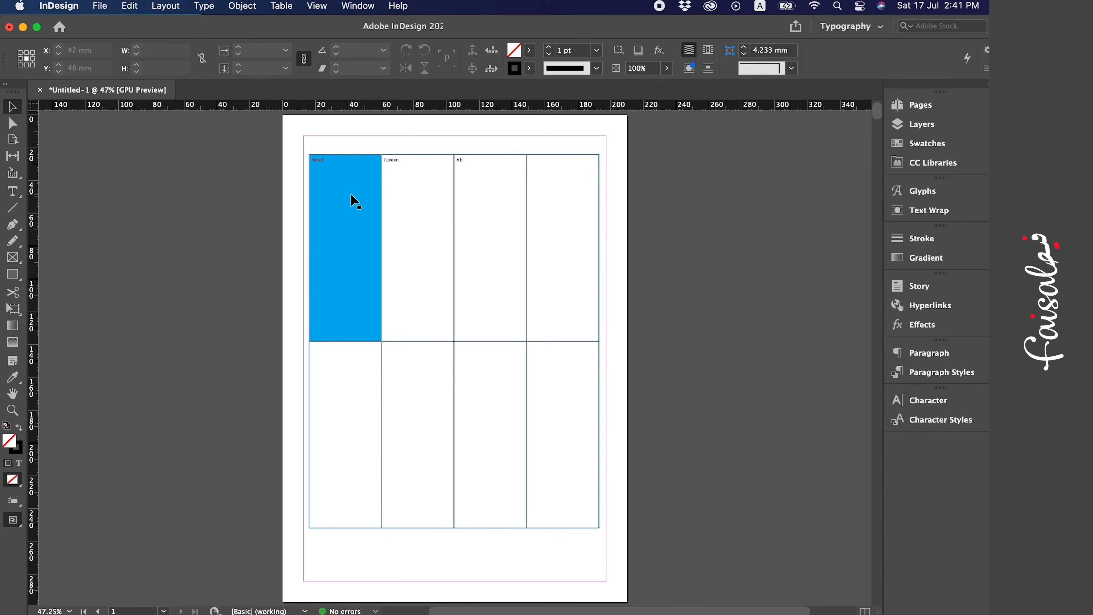
pyautogui.doubleClick(351, 162)
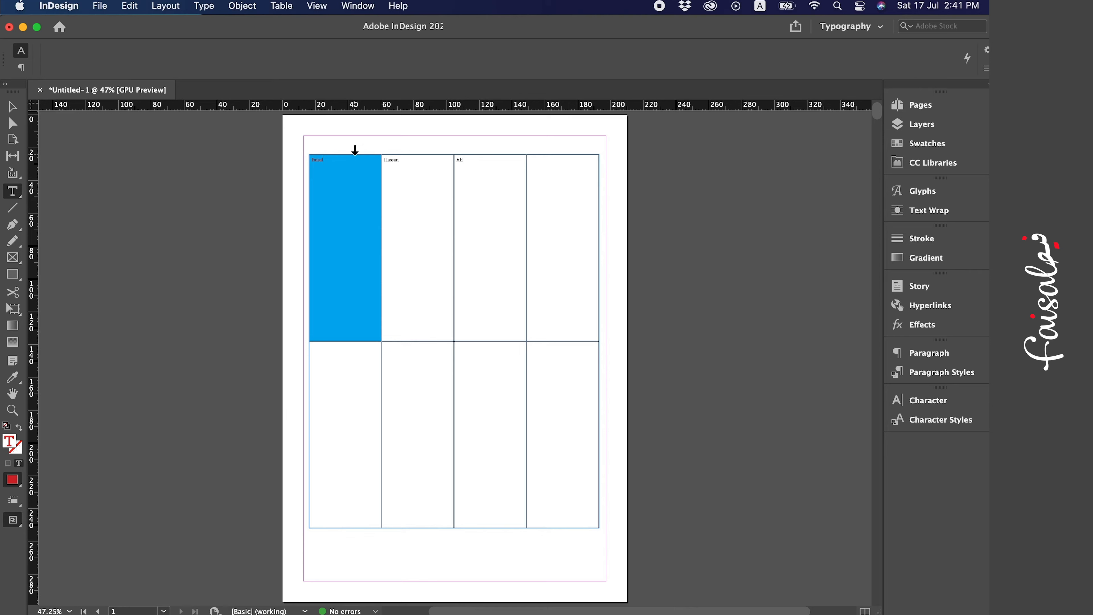
pyautogui.click(355, 150)
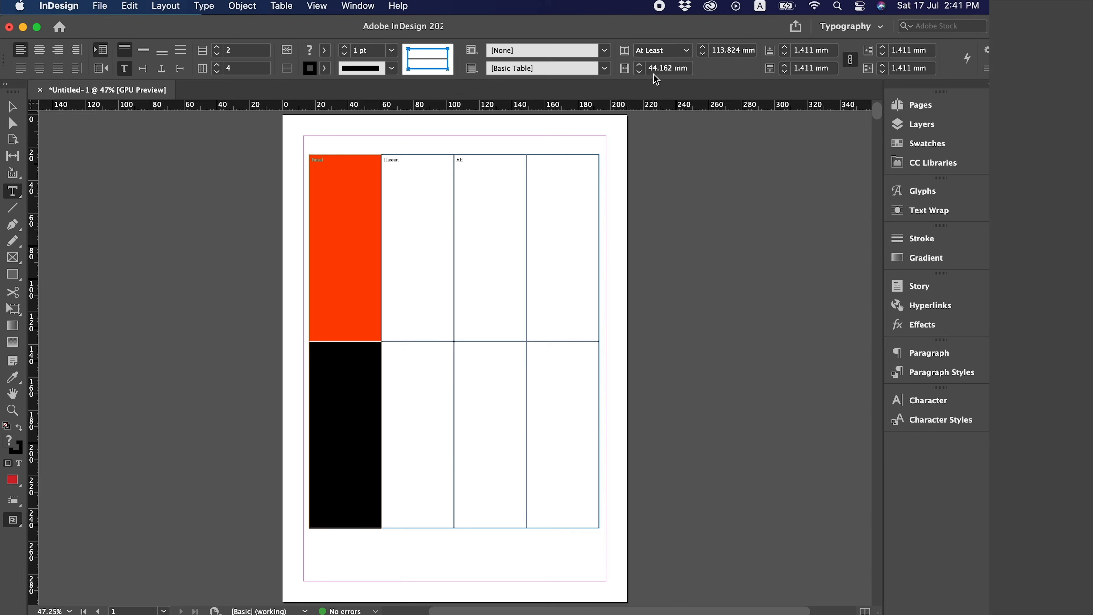
pyautogui.click(639, 72)
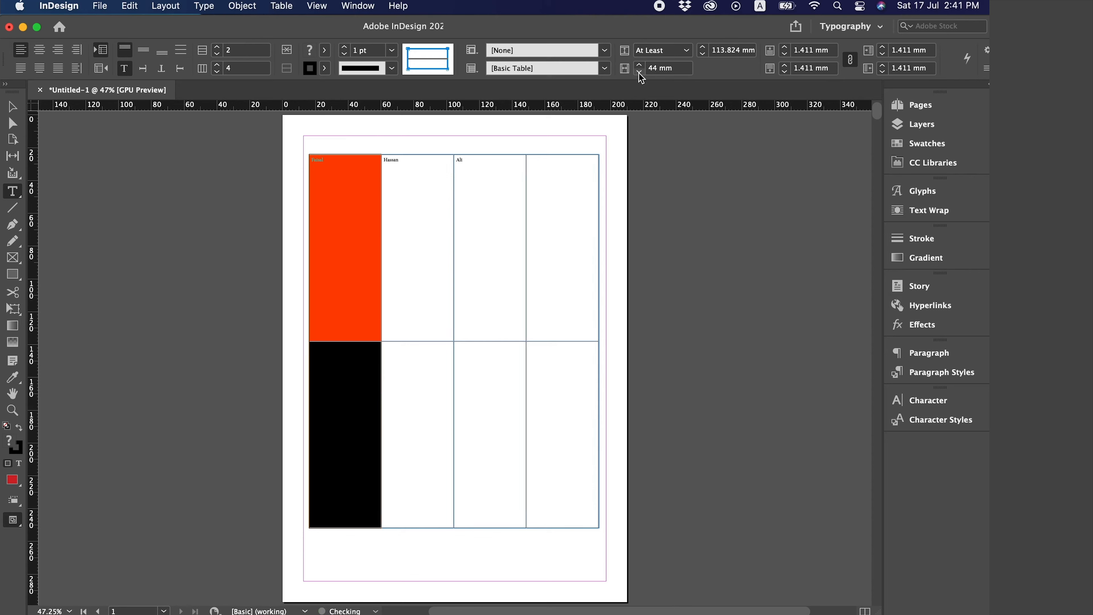
pyautogui.click(639, 72)
pyautogui.click(639, 72)
pyautogui.click(639, 72)
pyautogui.click(639, 72)
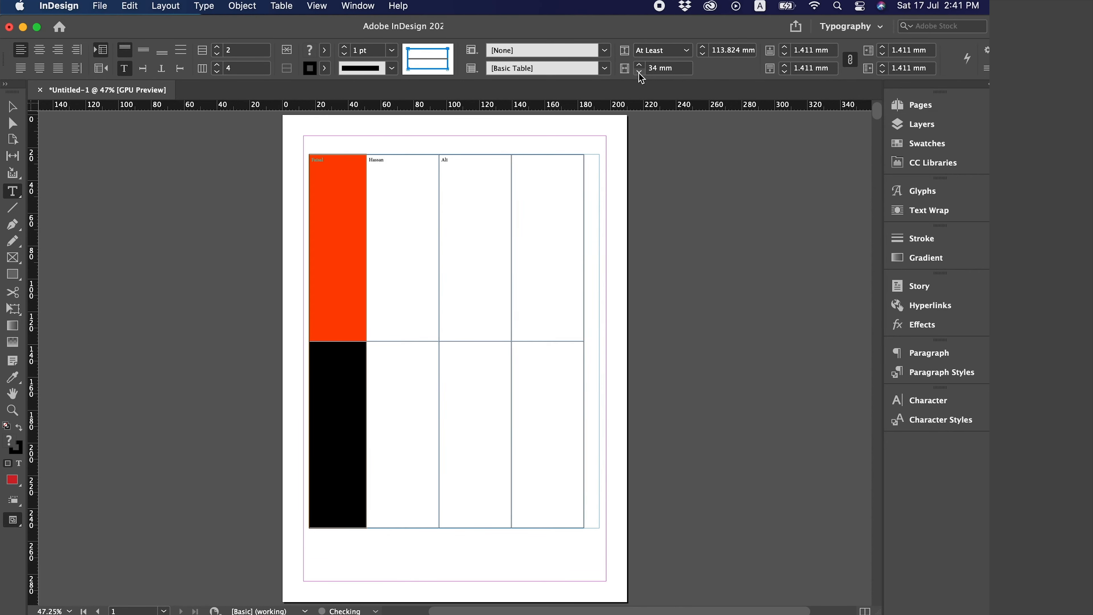
pyautogui.click(639, 72)
pyautogui.click(639, 72)
pyautogui.click(639, 72)
pyautogui.click(639, 72)
pyautogui.click(639, 72)
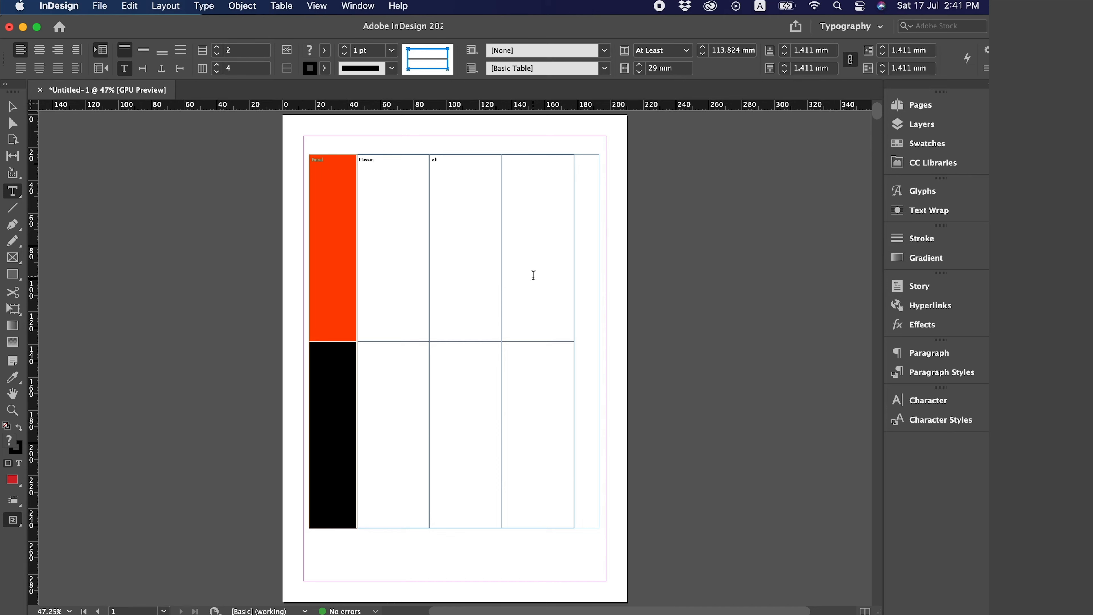
# - Delete the text frame that holds the practice table from the page
pyautogui.click(12, 107)
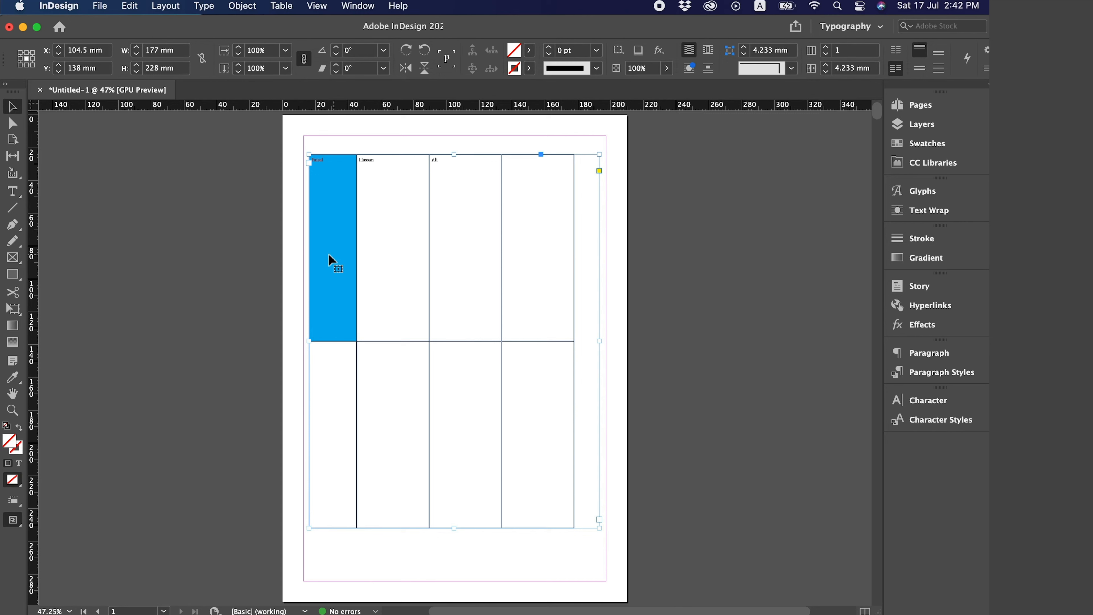
pyautogui.press('Delete')
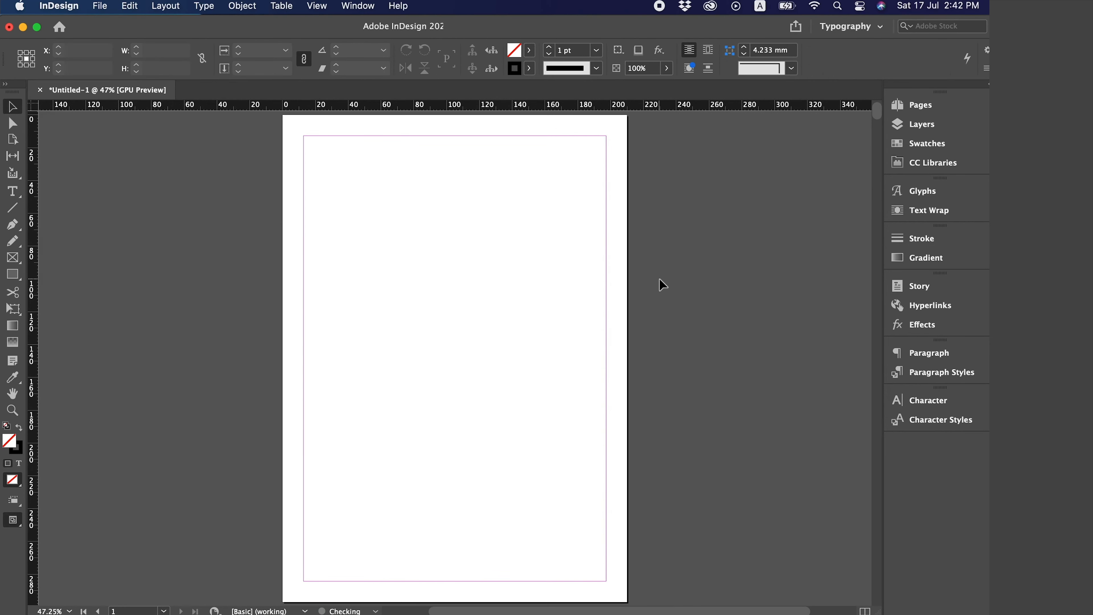
pyautogui.click(282, 6)
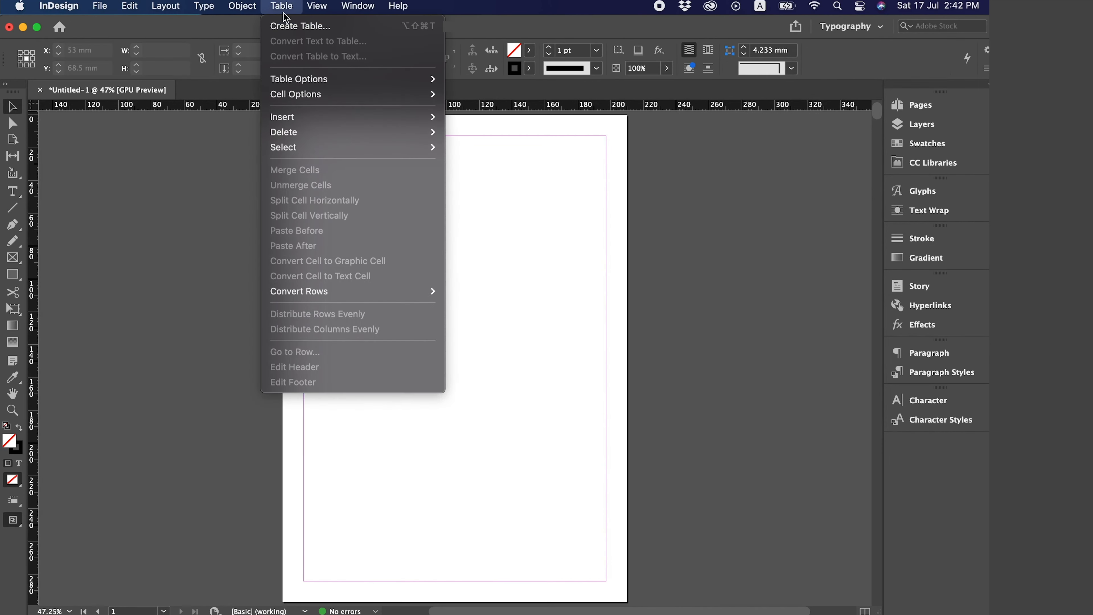
pyautogui.click(133, 285)
# - Draw a text frame filling the first page's margin area, about 184.6 mm wide and 271.6 mm high
pyautogui.press('super+minus')
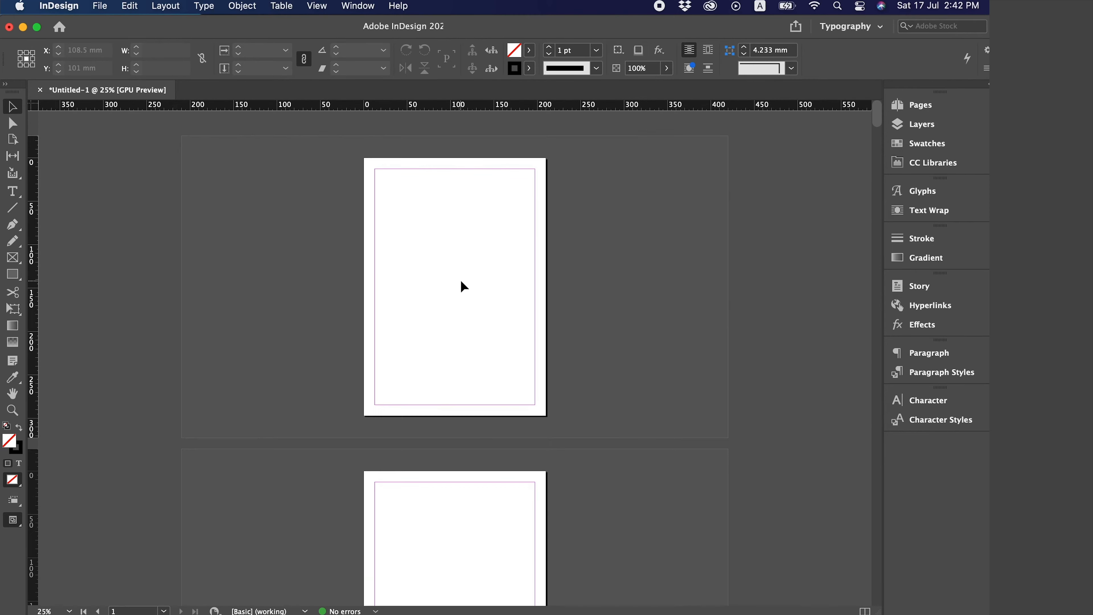
pyautogui.click(12, 191)
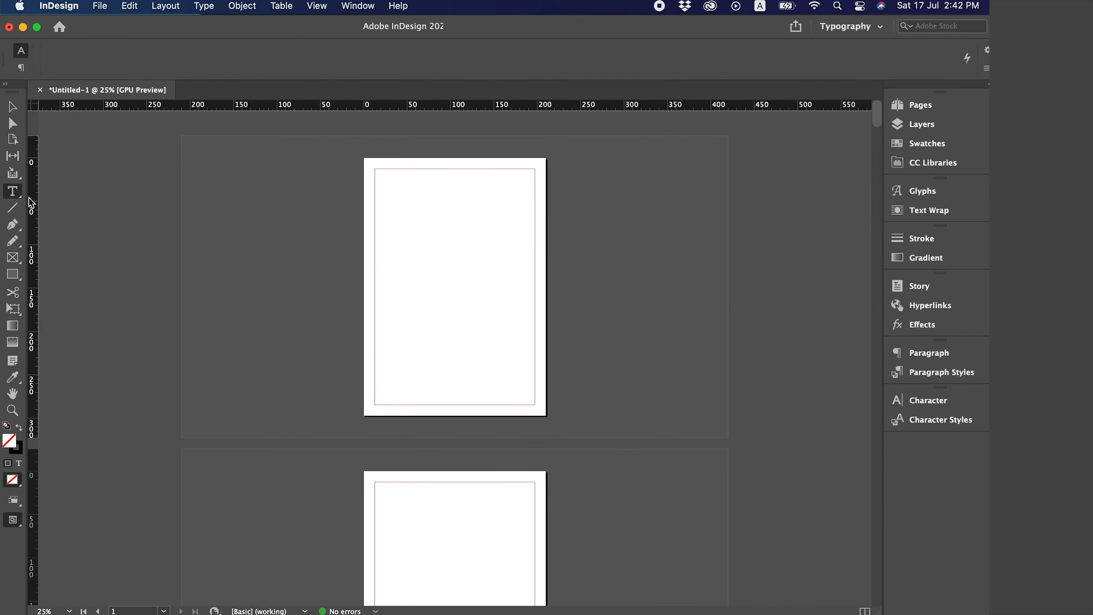
pyautogui.moveTo(376, 170); pyautogui.dragTo(535, 404)
# - Place the Word file 17 into the text frame with Show Import Options enabled, preserving styles and formatting, and skip replacing missing fonts
pyautogui.click(101, 5)
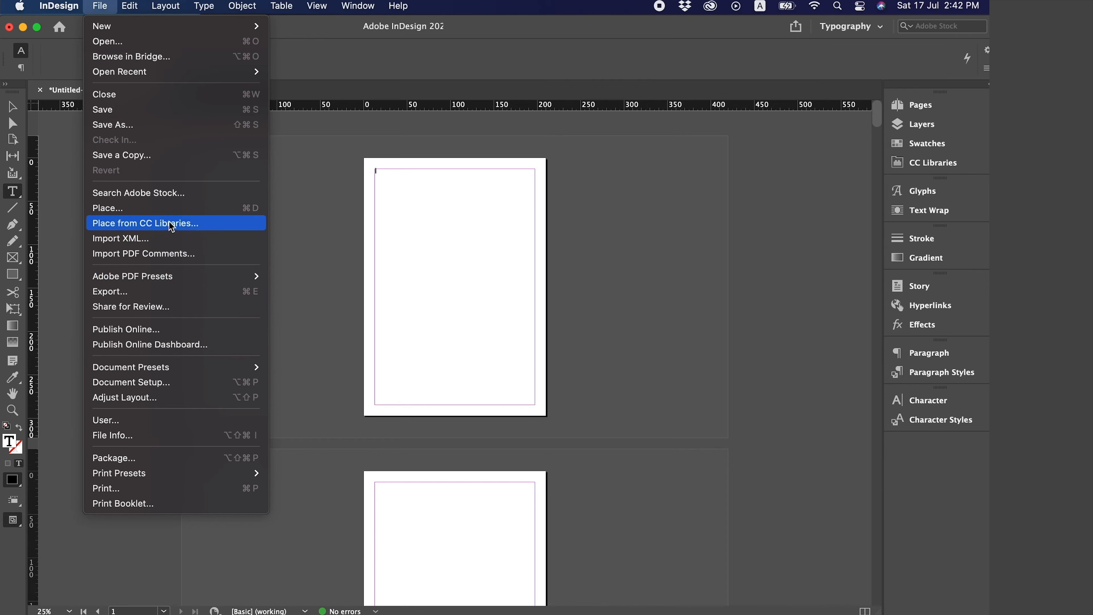
pyautogui.click(172, 210)
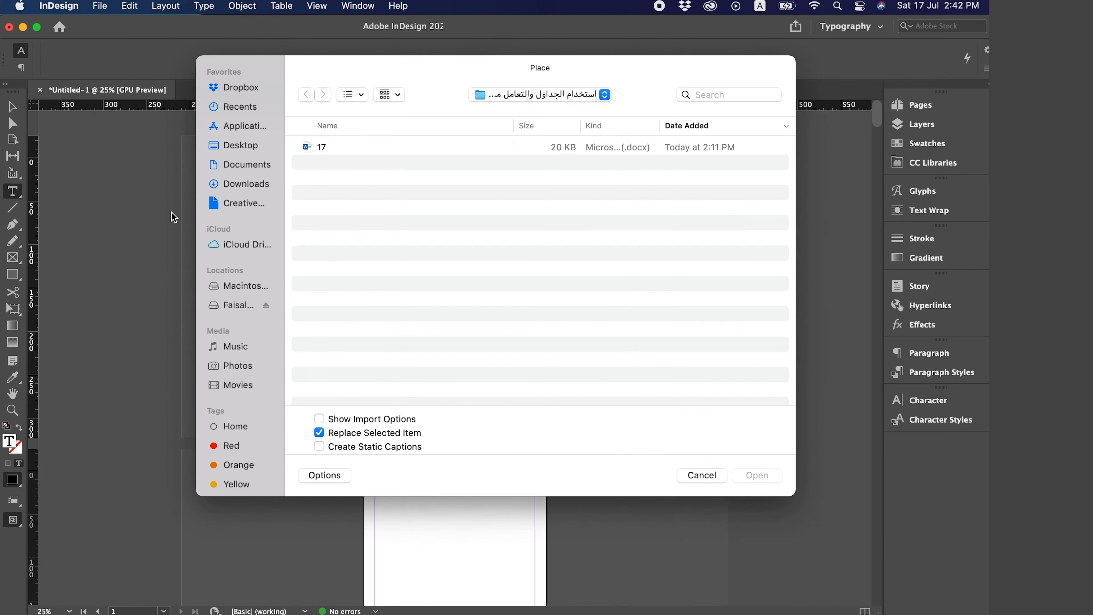
pyautogui.click(356, 149)
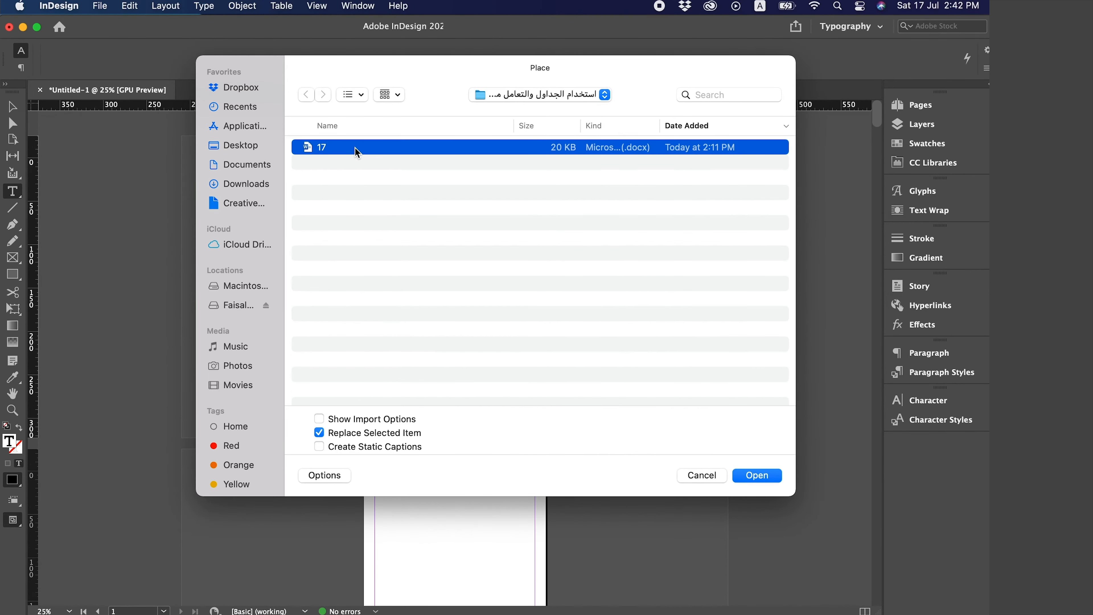
pyautogui.click(412, 420)
pyautogui.click(761, 477)
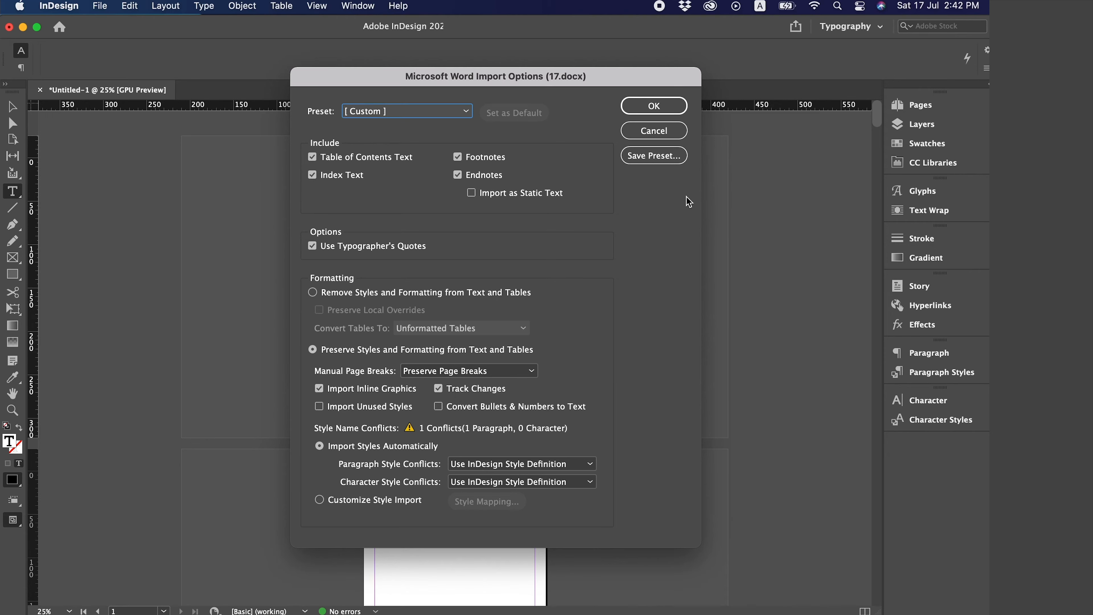
pyautogui.click(653, 106)
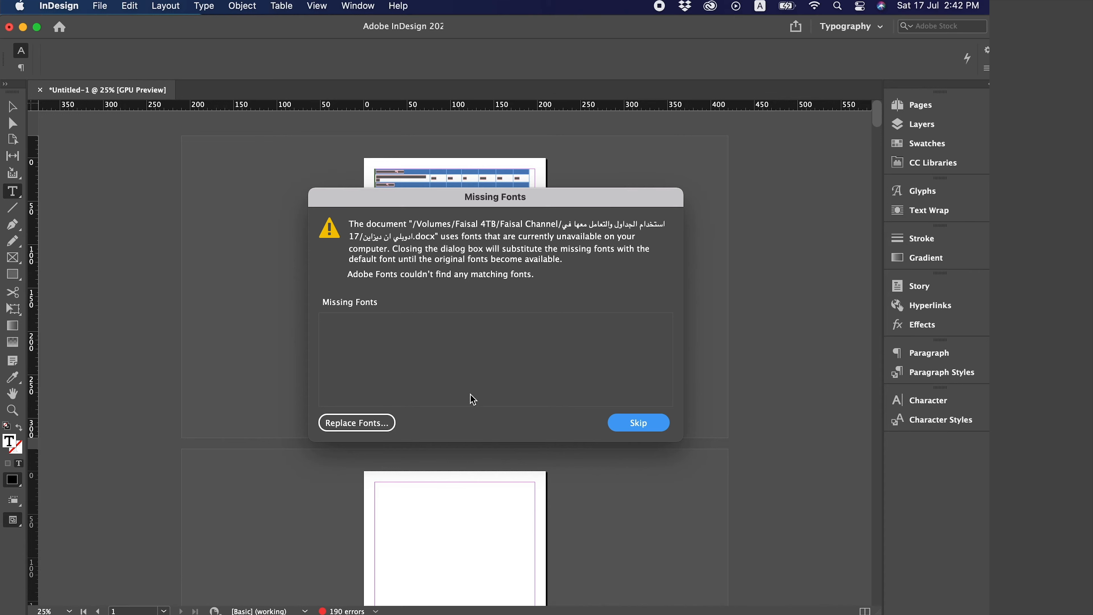
pyautogui.click(639, 423)
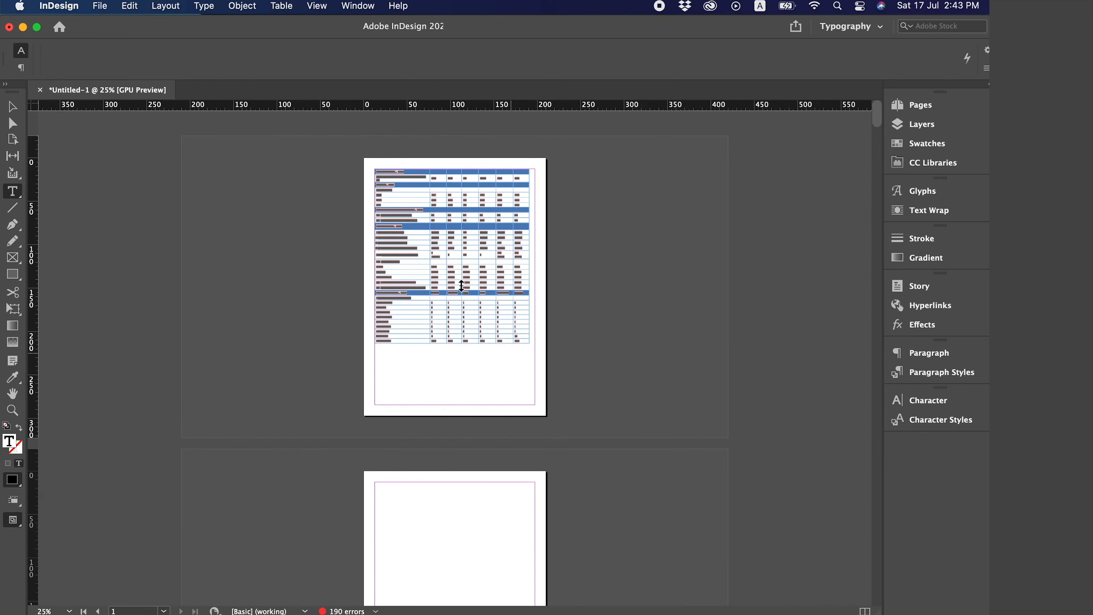
# - Select the entire imported table, set its font to Myriad Pro Semibold, and deselect it
pyautogui.click(12, 107)
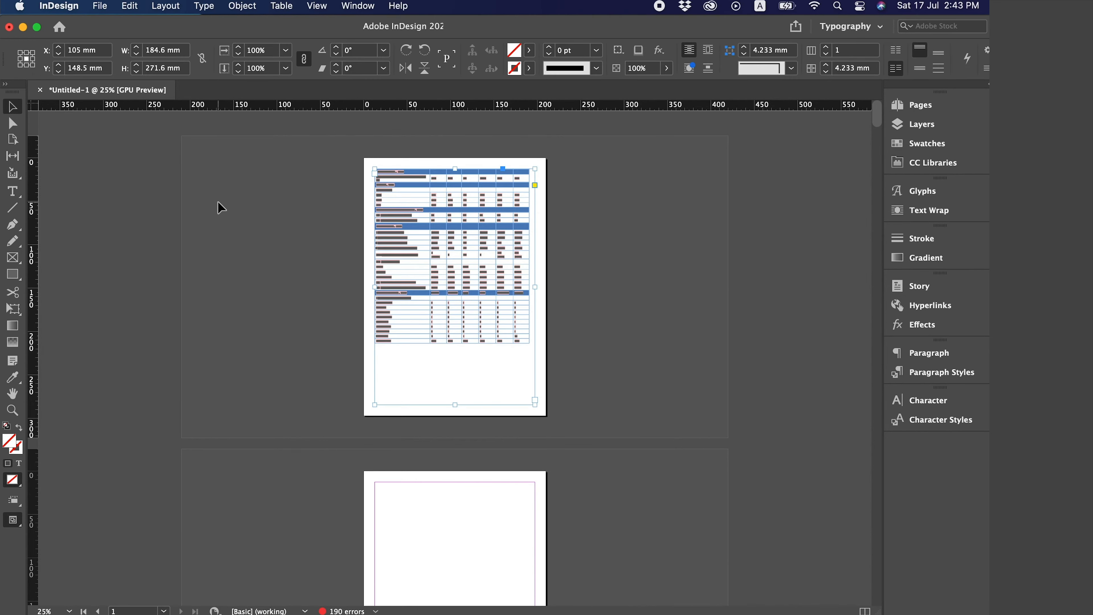
pyautogui.press('super+equal')
pyautogui.press('super+equal')
pyautogui.scroll(3, 290, 212)
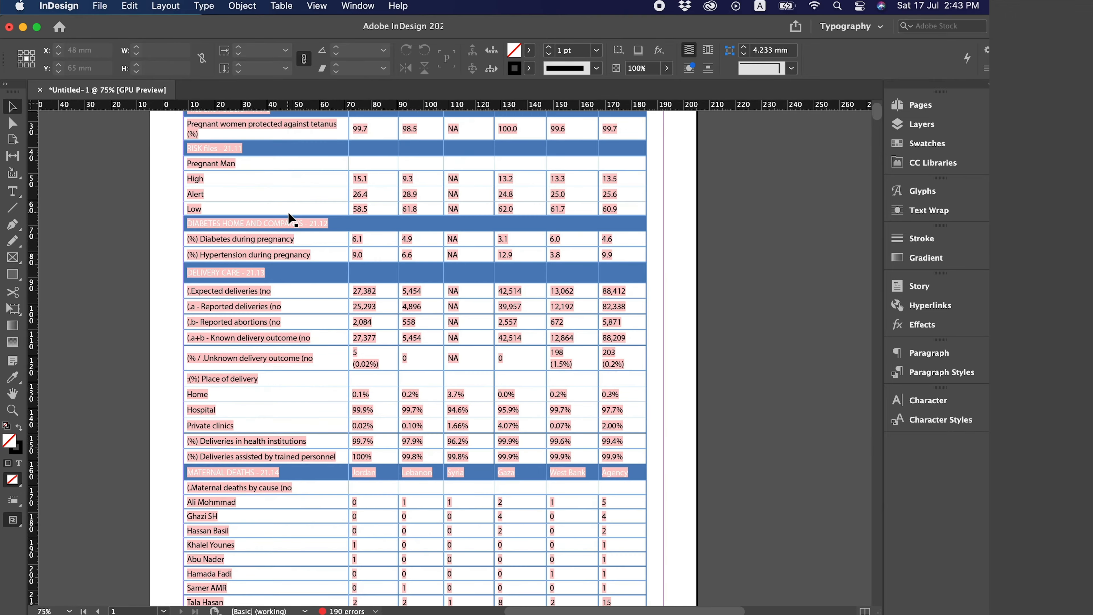
pyautogui.press('super+minus')
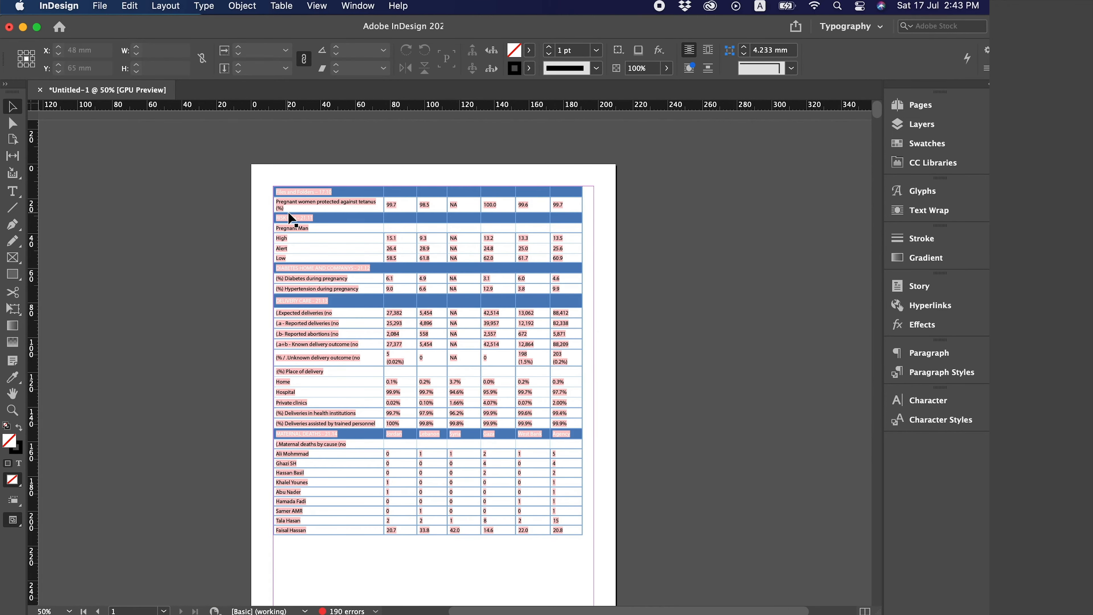
pyautogui.doubleClick(281, 191)
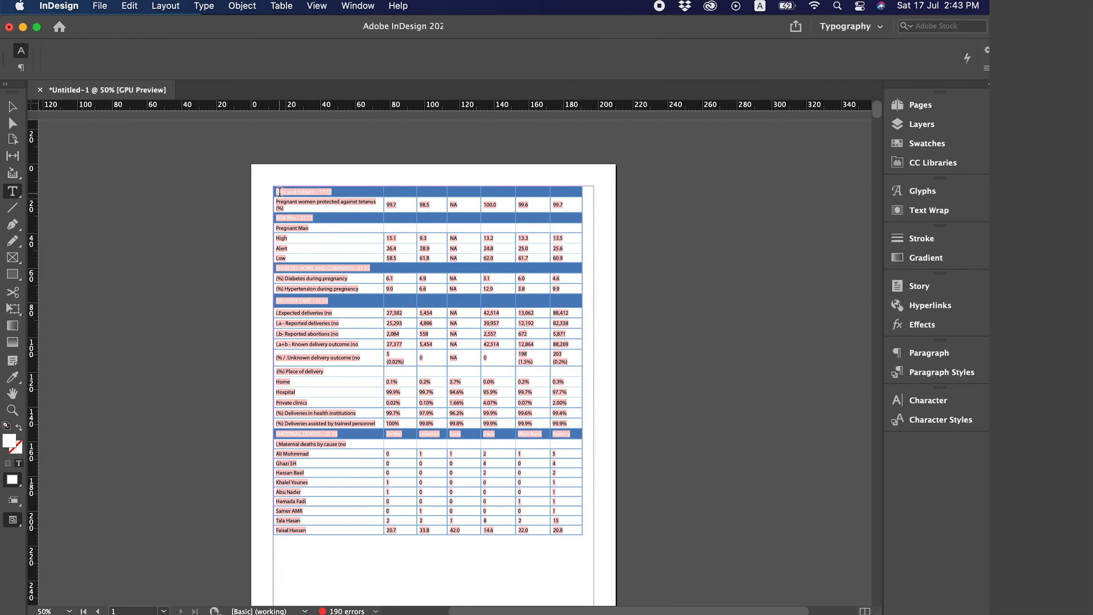
pyautogui.click(270, 184)
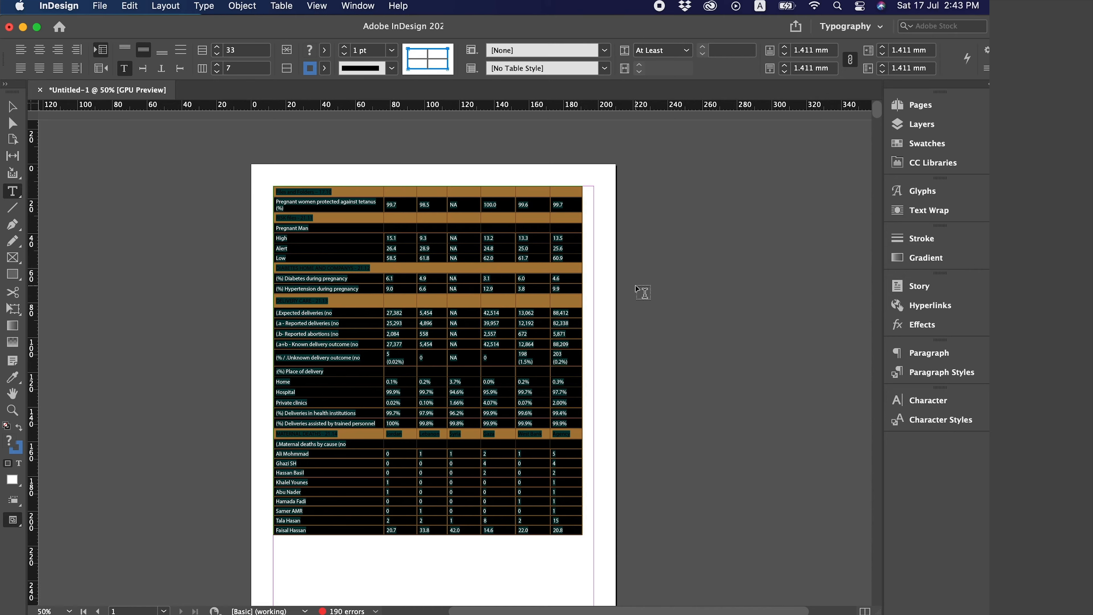
pyautogui.press('super+t')
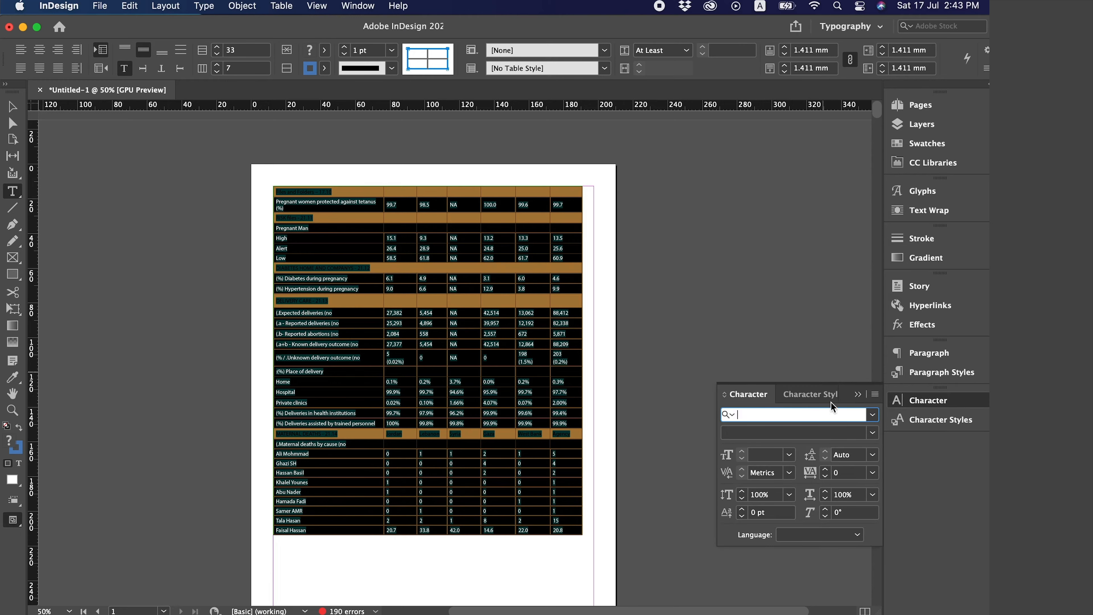
pyautogui.write('my')
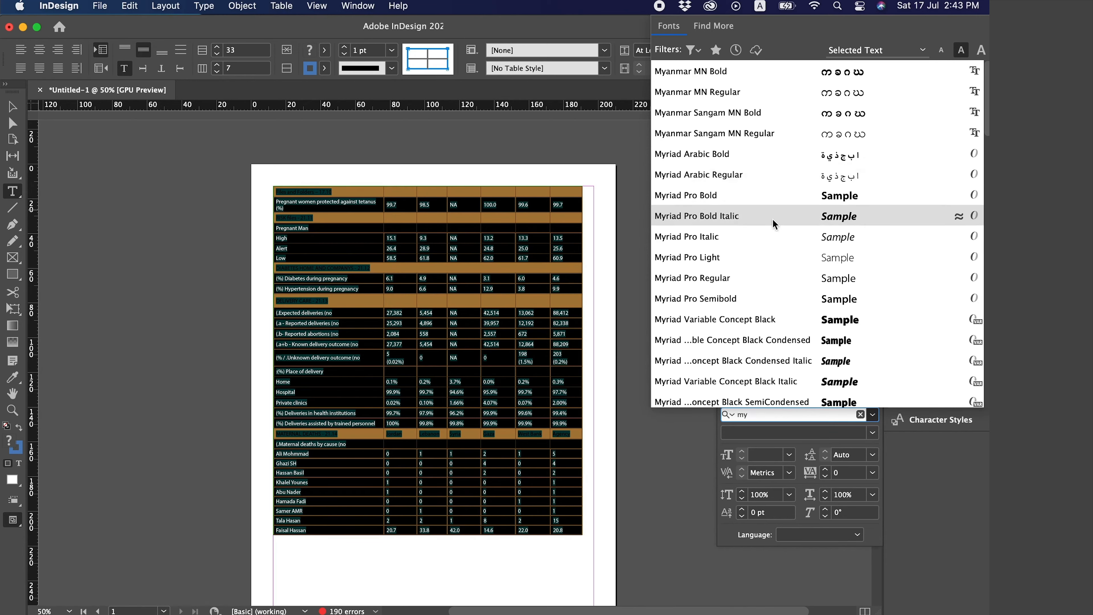
pyautogui.scroll(-3, 812, 327)
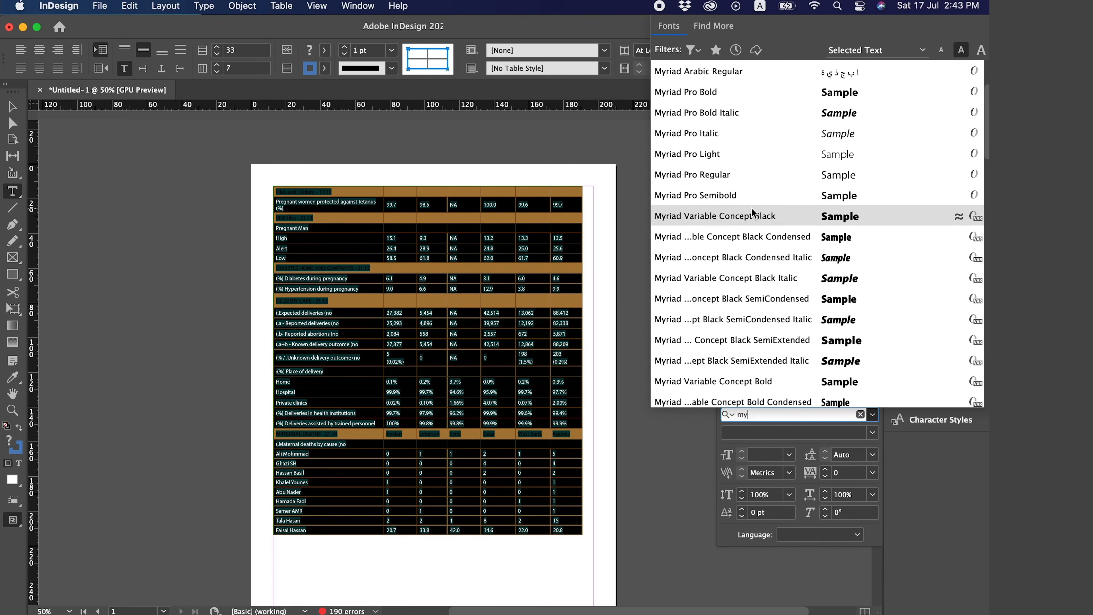
pyautogui.click(749, 199)
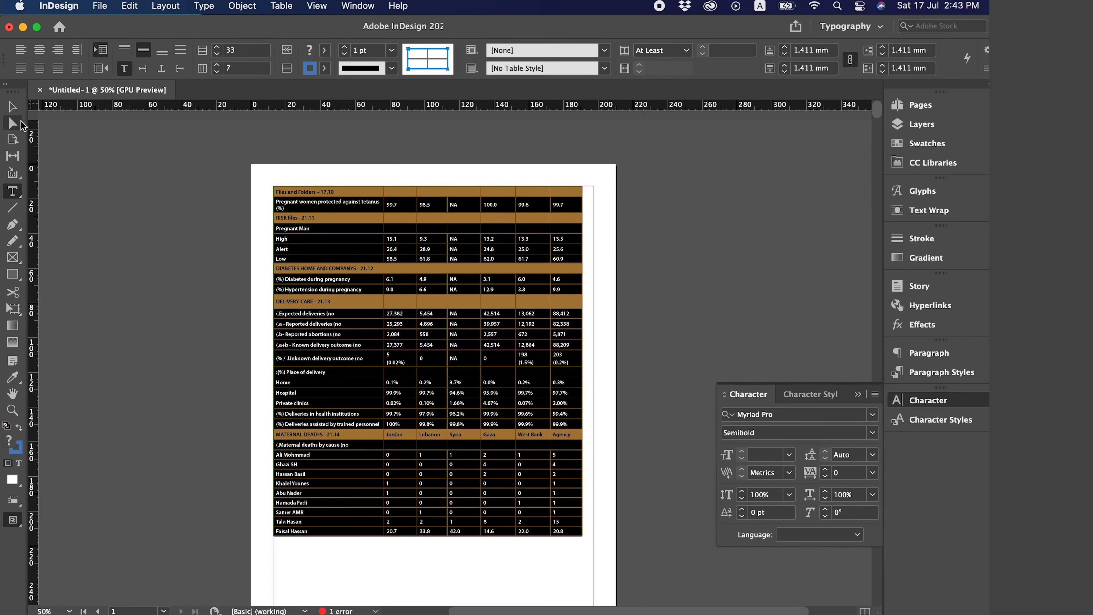
pyautogui.press('Escape')
pyautogui.click(140, 207)
# - Select the table's first row, "Files and Folders", and fill its cells with the magenta swatch C=0 M=100 Y=0 K=0
pyautogui.scroll(-2, 140, 208)
pyautogui.press('super+equal')
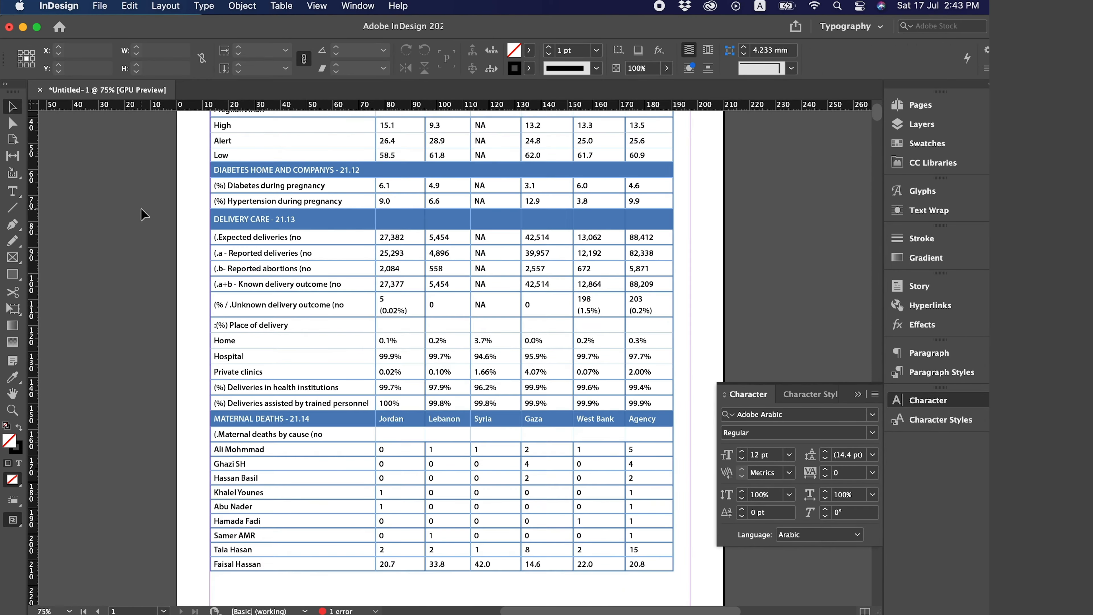
pyautogui.scroll(1, 502, 335)
pyautogui.scroll(5, 502, 335)
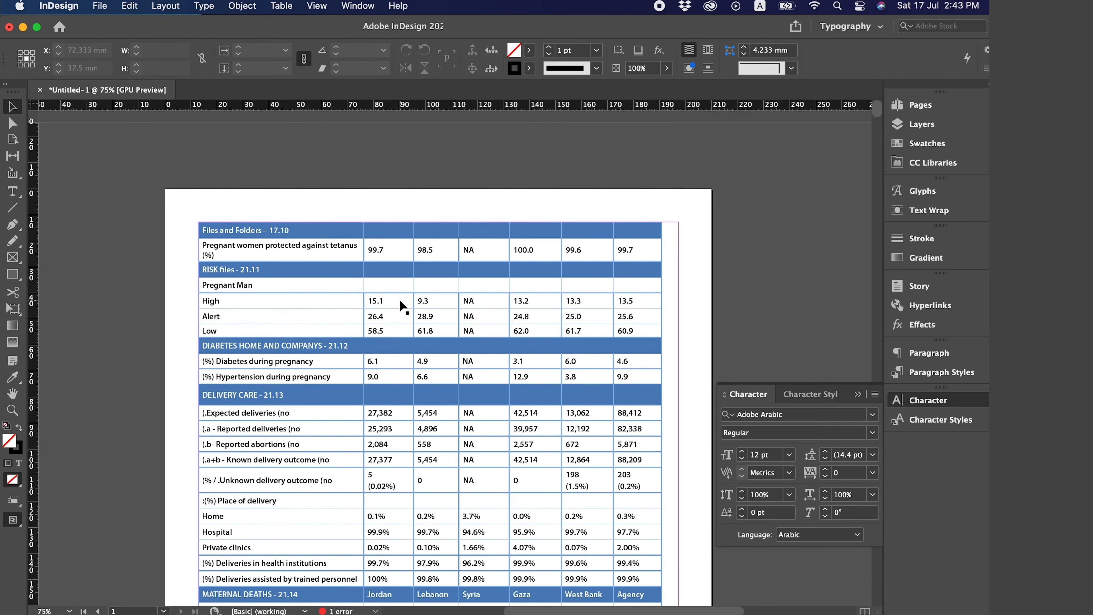
pyautogui.click(334, 248)
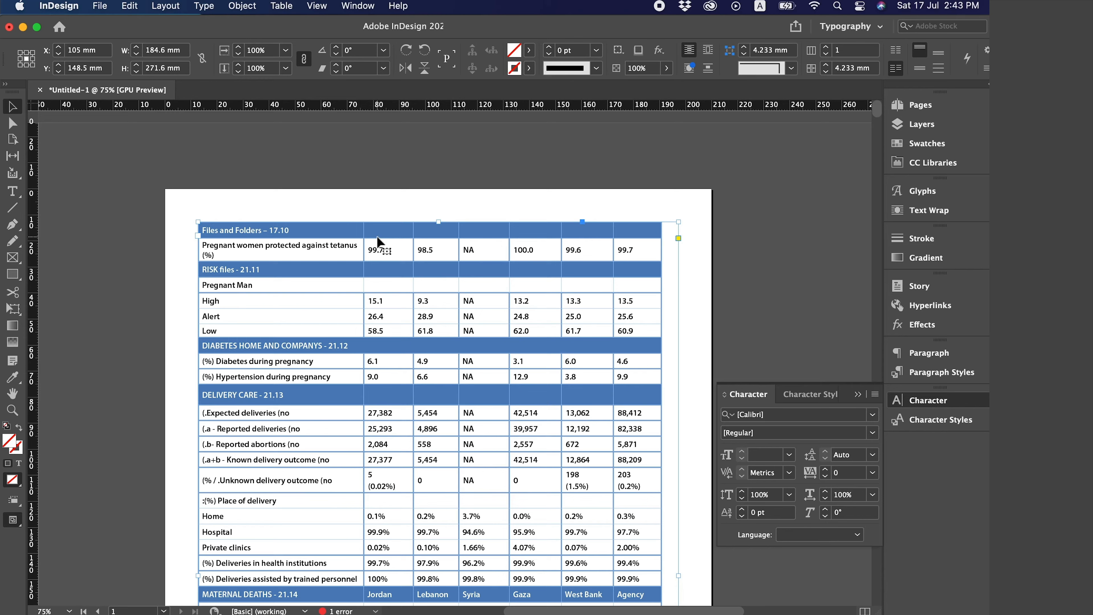
pyautogui.press('t')
pyautogui.click(338, 241)
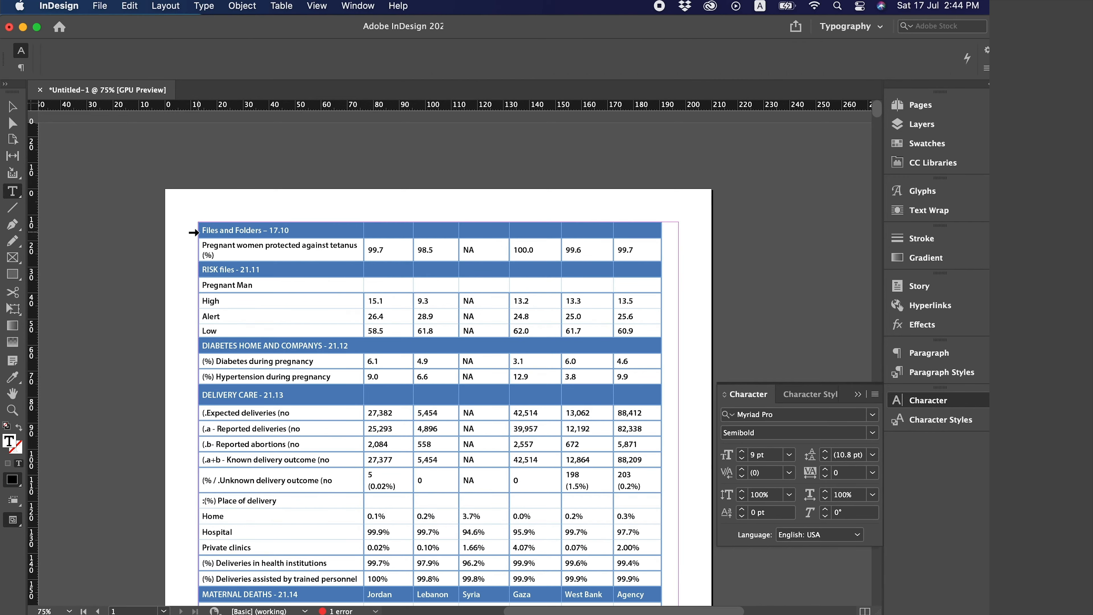
pyautogui.click(193, 232)
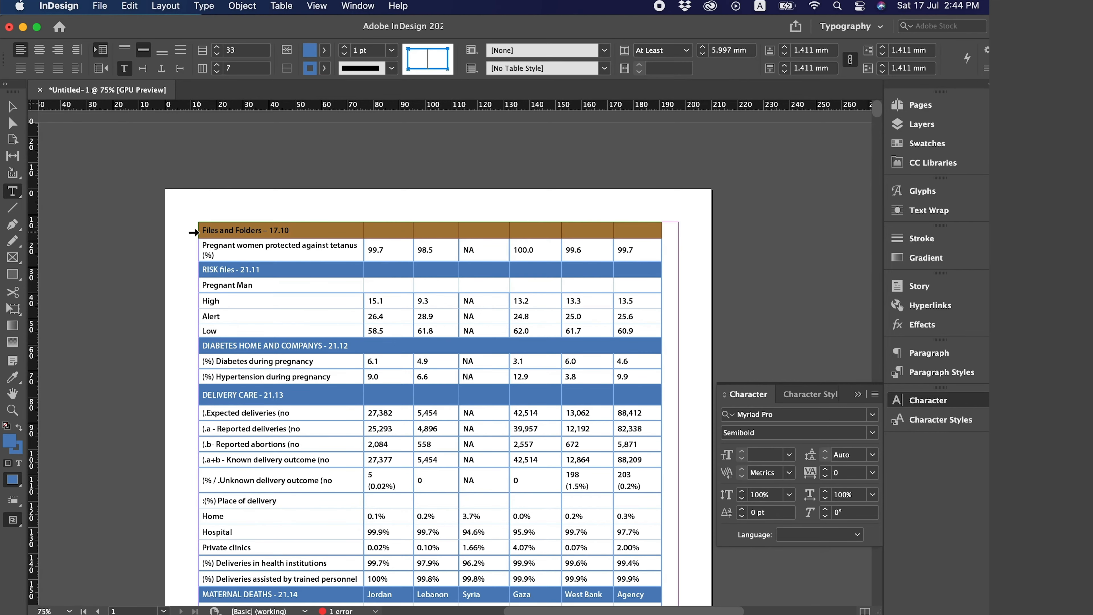
pyautogui.click(931, 147)
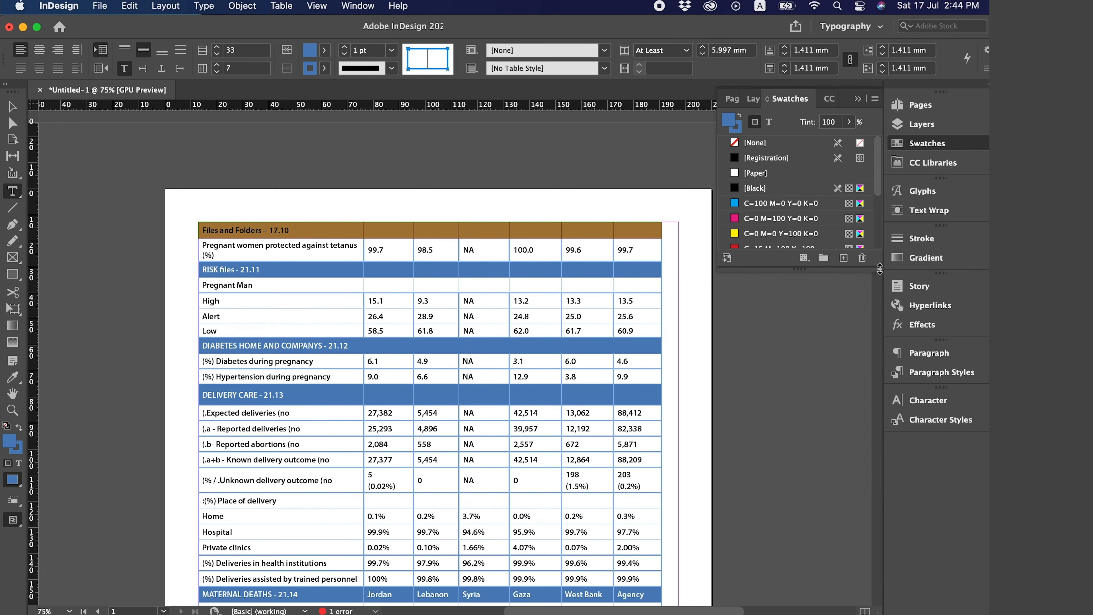
pyautogui.moveTo(885, 269); pyautogui.dragTo(885, 400)
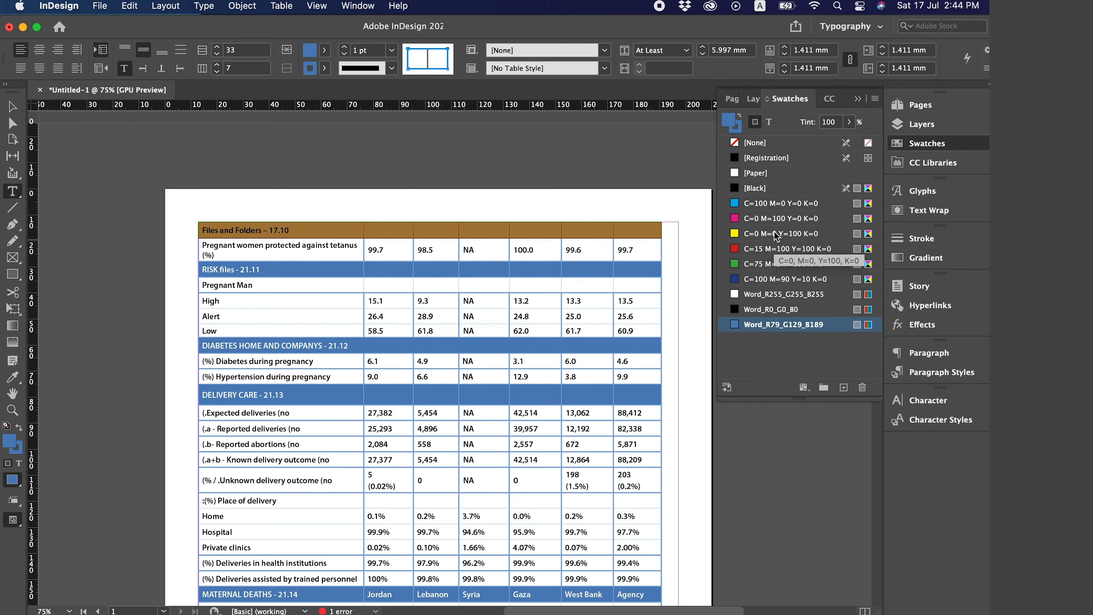
pyautogui.click(772, 220)
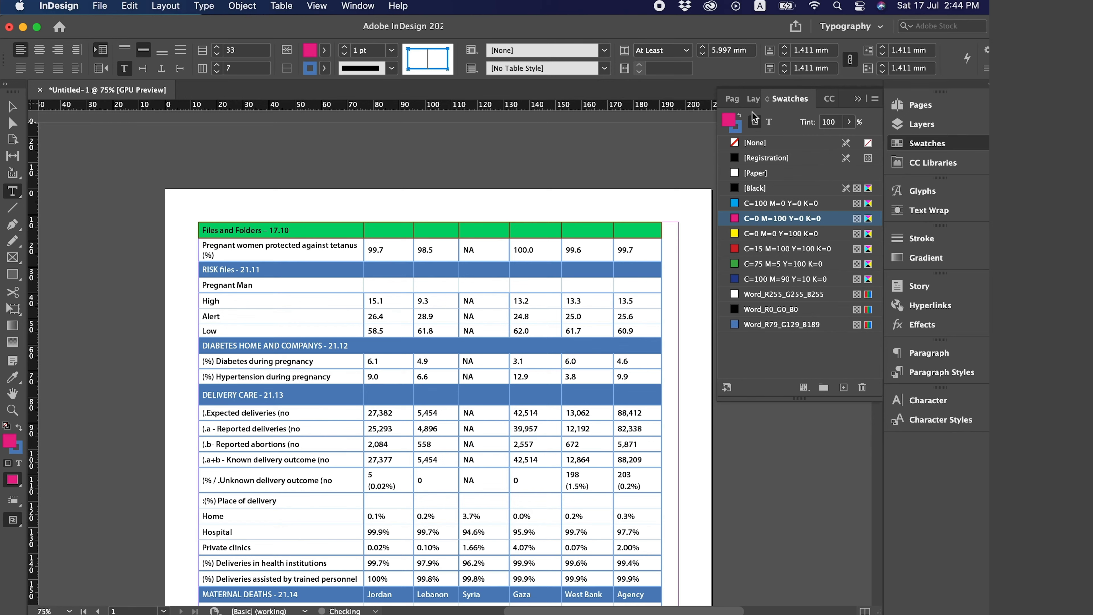
pyautogui.click(740, 134)
pyautogui.click(727, 121)
pyautogui.click(298, 285)
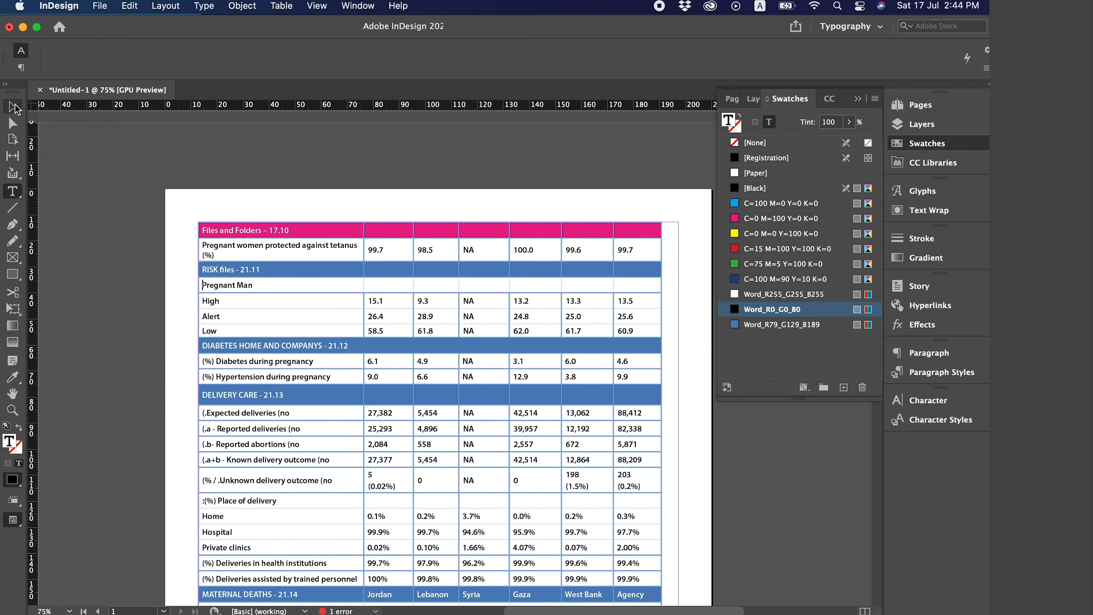
pyautogui.tripleClick(240, 230)
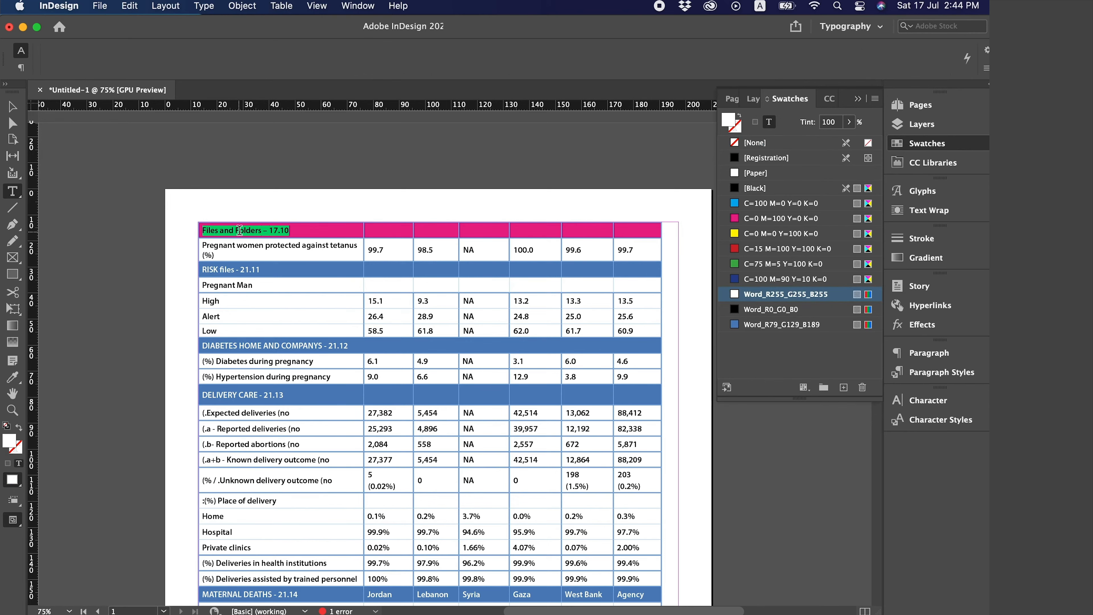
pyautogui.doubleClick(239, 230)
pyautogui.click(328, 247)
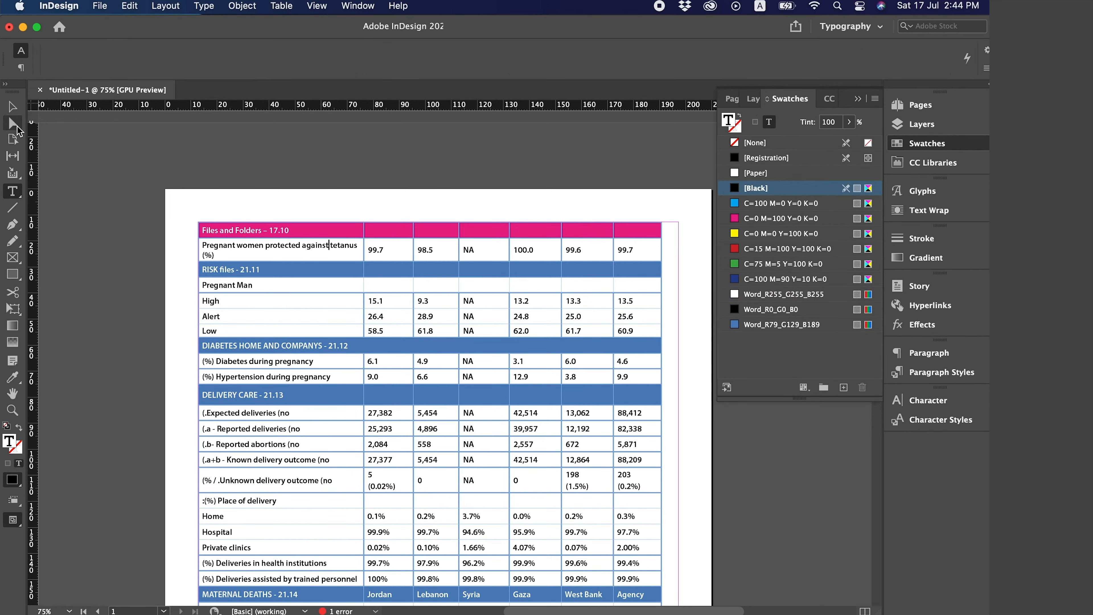
pyautogui.click(13, 123)
pyautogui.click(259, 166)
# - Select the imported table's entire first column and reduce its width to 44 mm
pyautogui.scroll(-4, 326, 177)
pyautogui.hscroll(2, 326, 177)
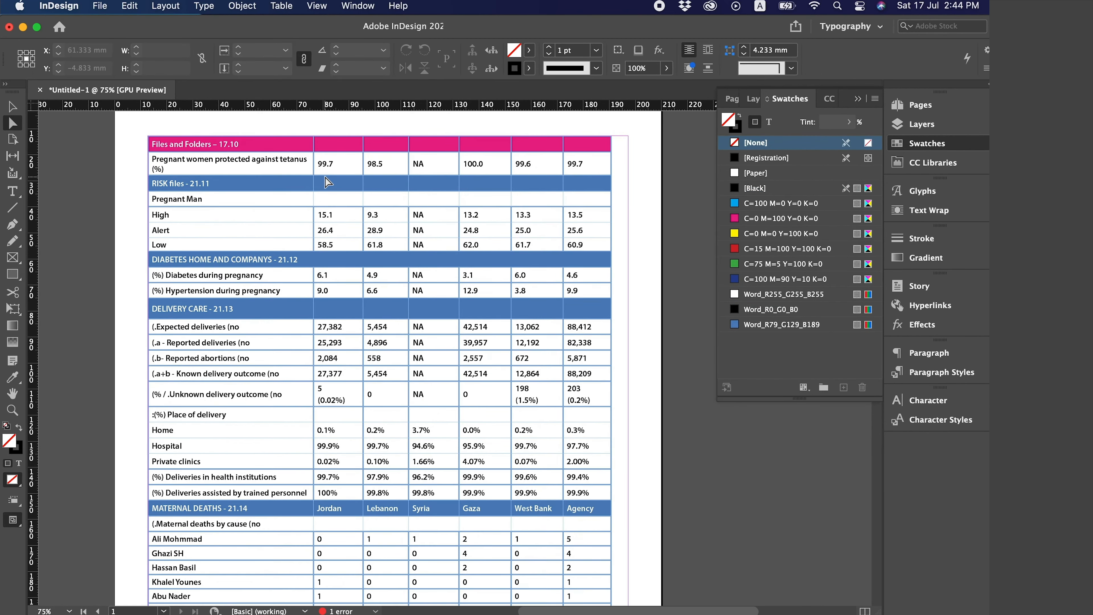
pyautogui.click(201, 142)
pyautogui.doubleClick(202, 144)
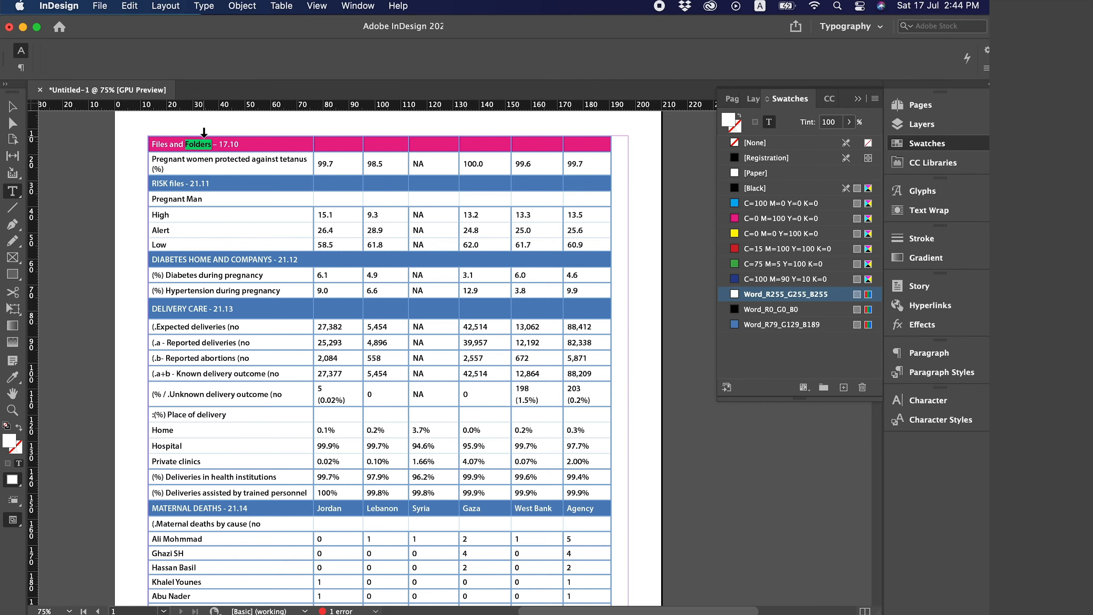
pyautogui.click(203, 135)
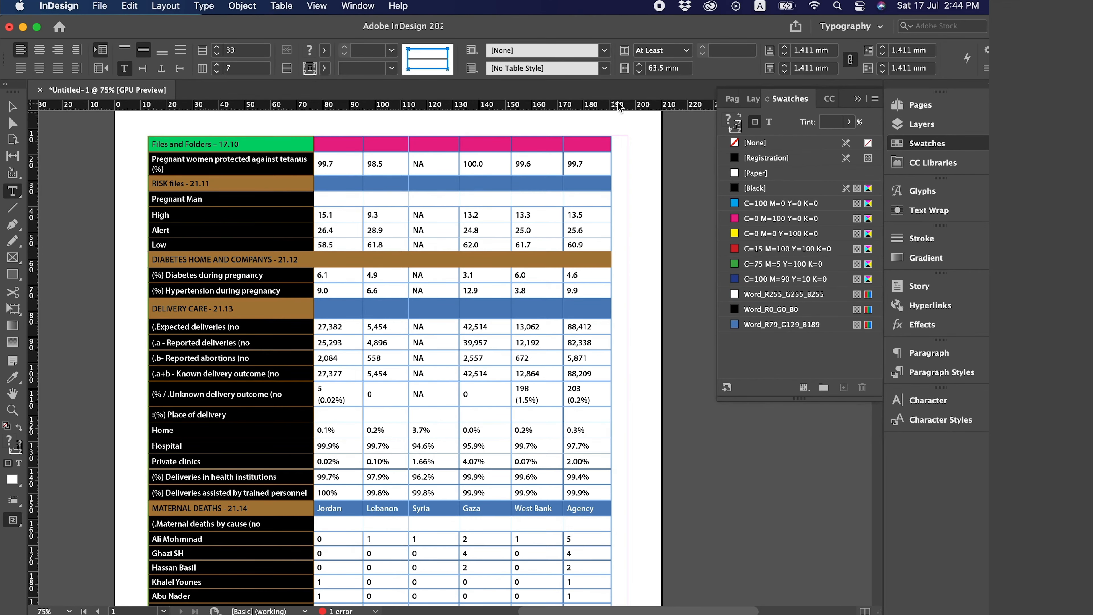
pyautogui.click(639, 72)
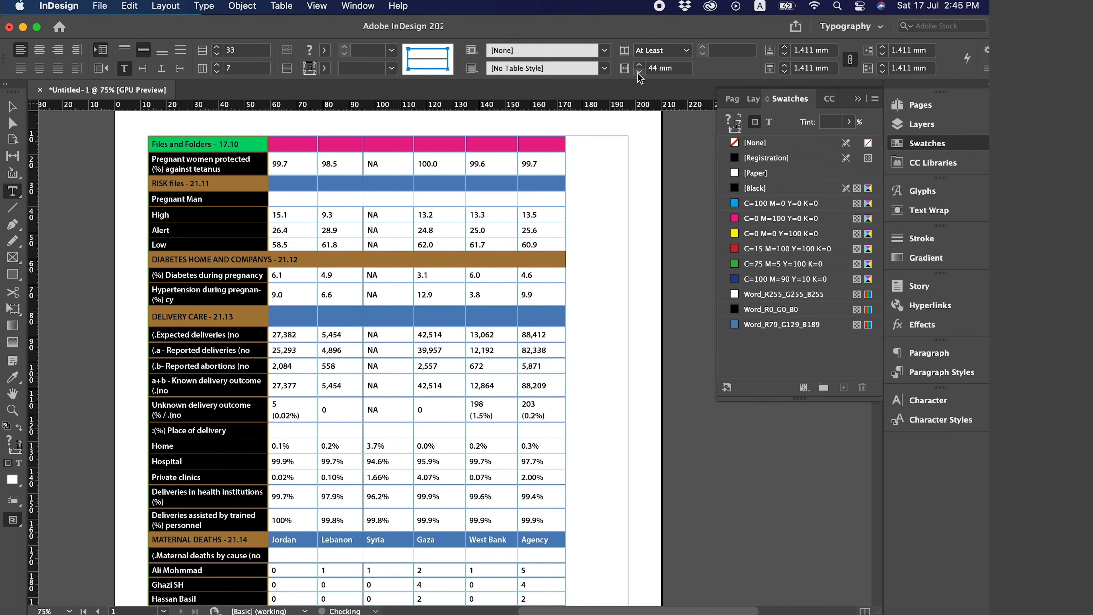
# - Fill the second cell of the table's first row with the yellow swatch C=0 M=0 Y=100 K=0
pyautogui.keyDown('super'); pyautogui.click(577, 228); pyautogui.keyUp('super')
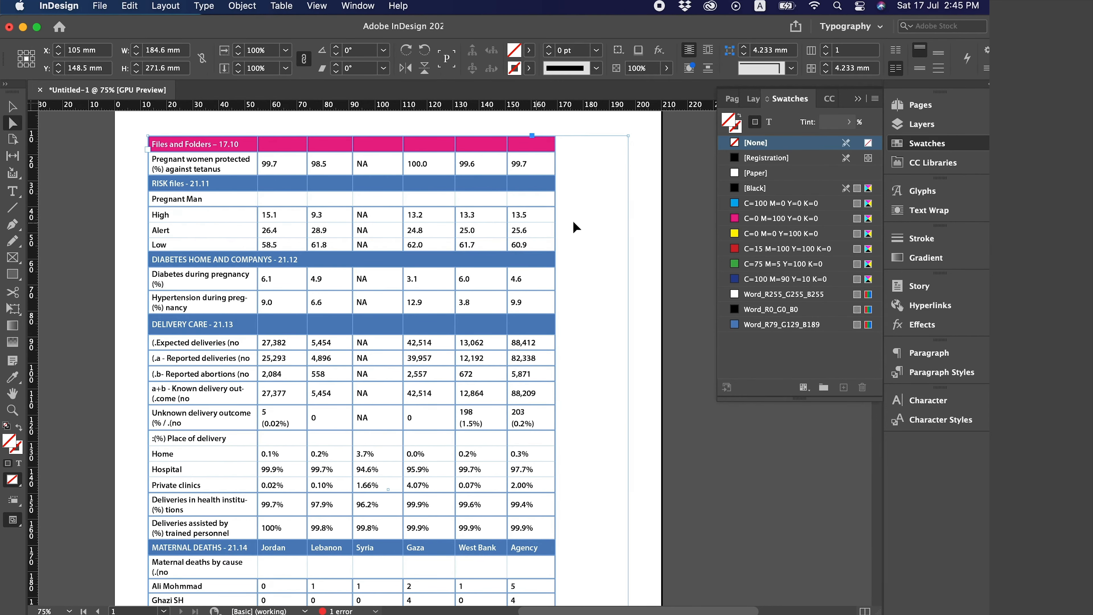
pyautogui.click(267, 136)
pyautogui.click(263, 144)
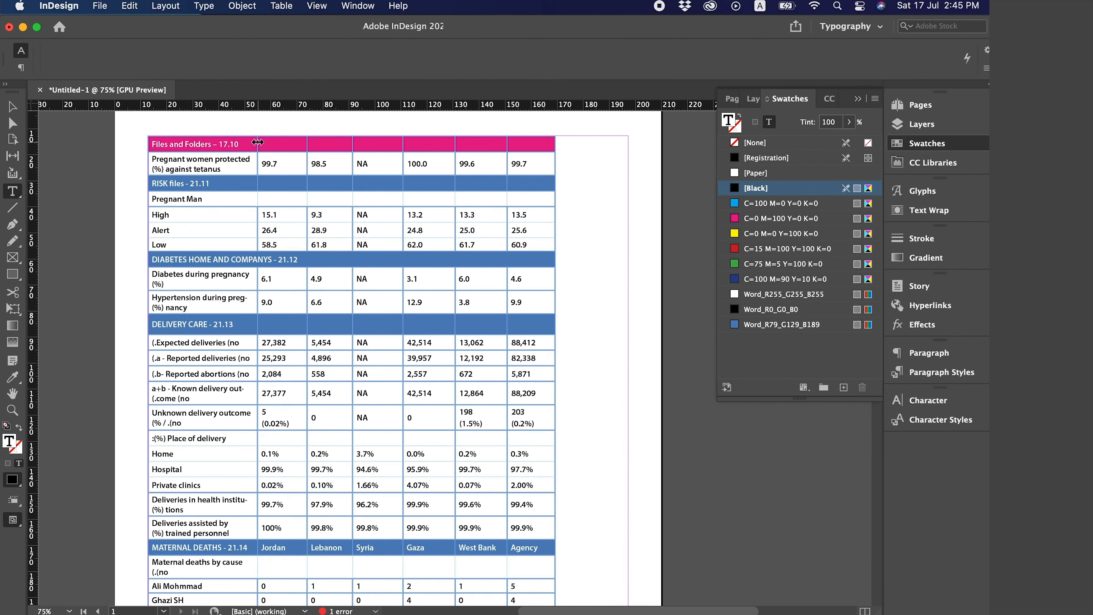
pyautogui.moveTo(262, 144); pyautogui.dragTo(304, 141)
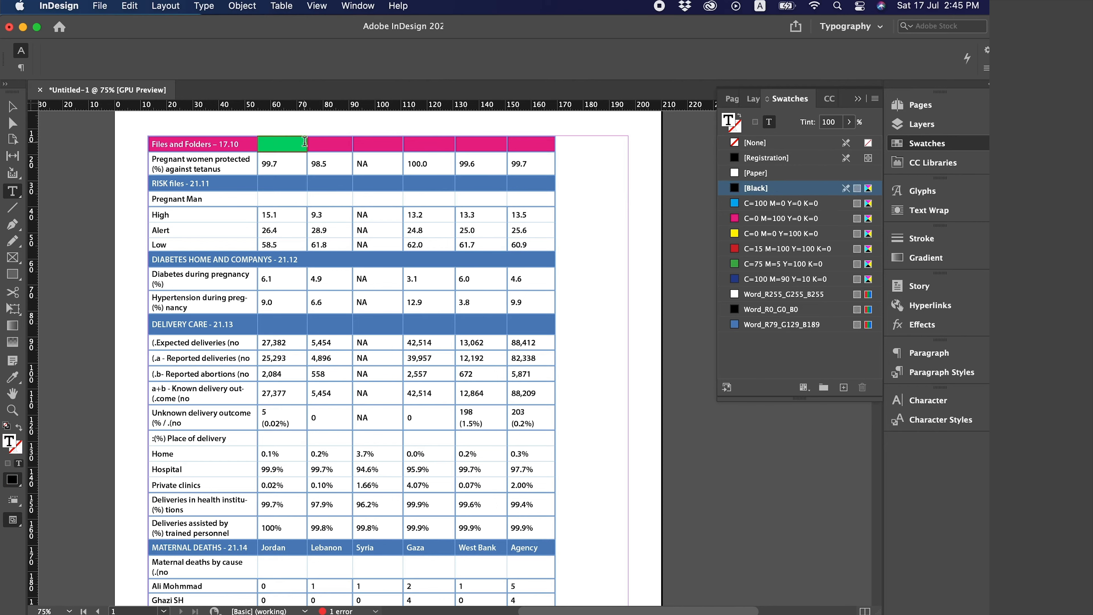
pyautogui.click(782, 236)
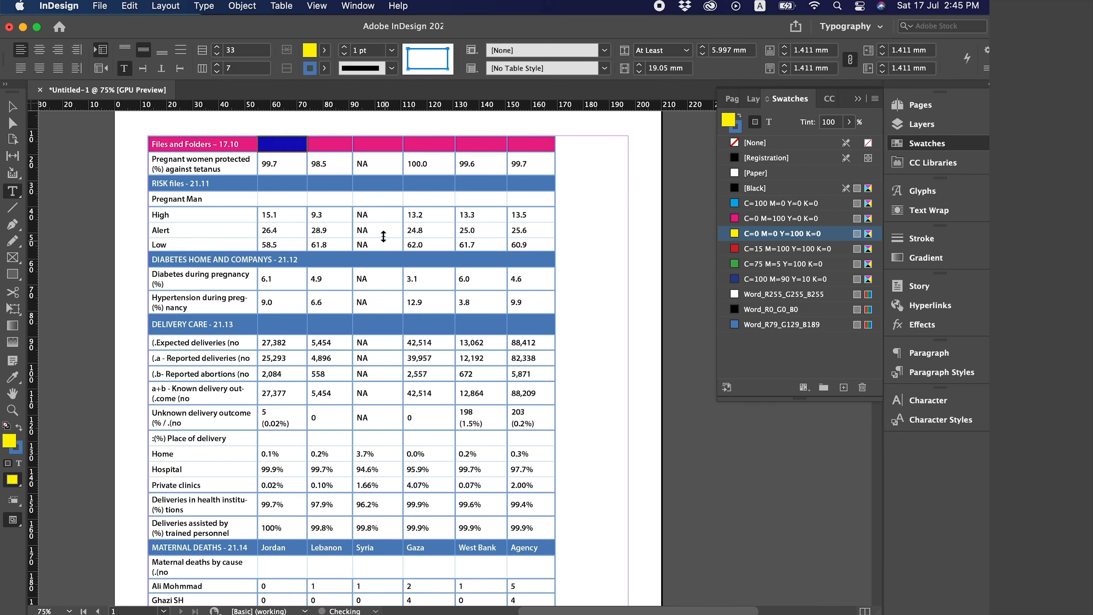
pyautogui.click(285, 158)
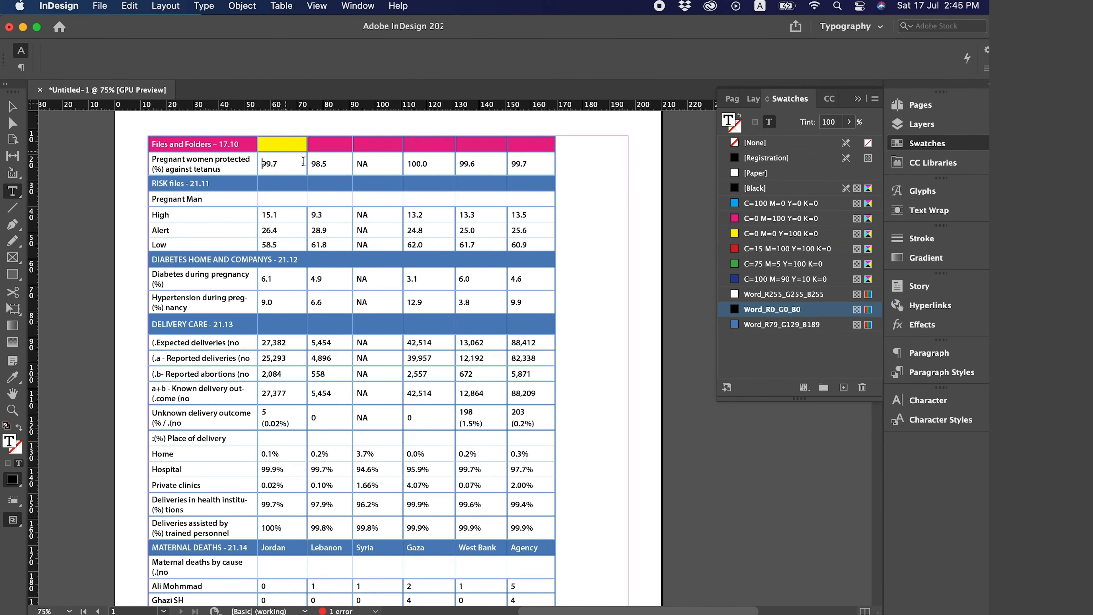
pyautogui.click(12, 126)
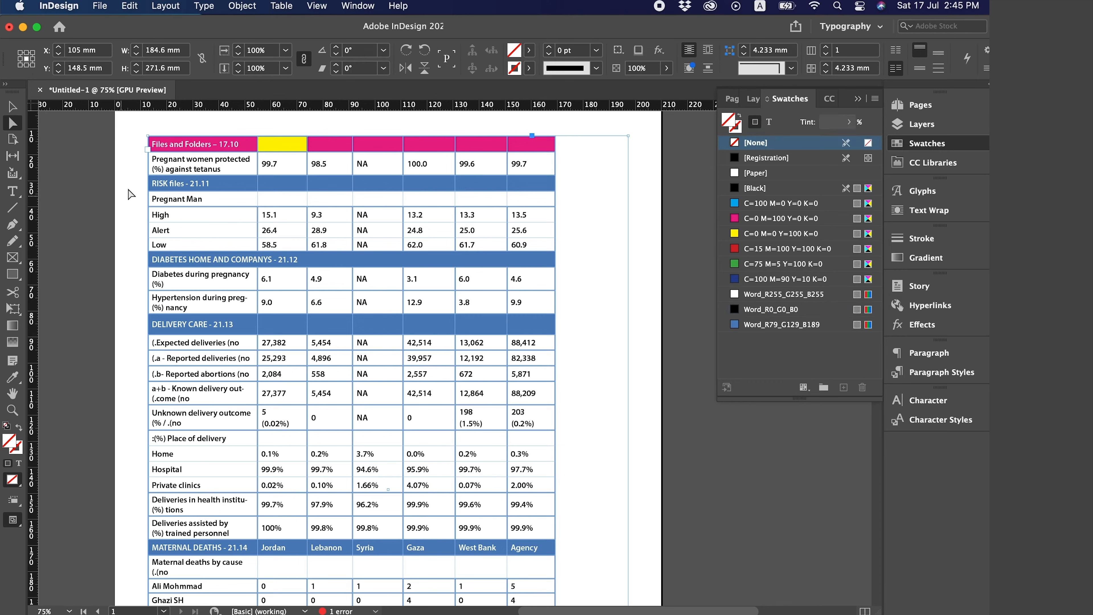
# - Try merging all cells of the "Pregnant women protected (%) against tetanus" row into one, and undo the merge
pyautogui.doubleClick(170, 171)
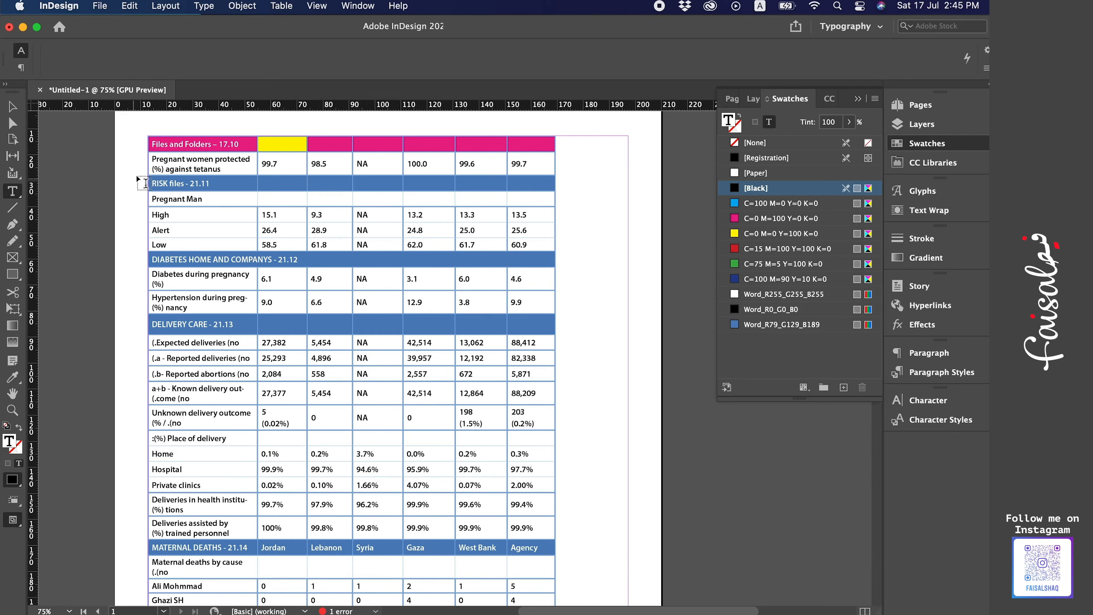
pyautogui.click(142, 161)
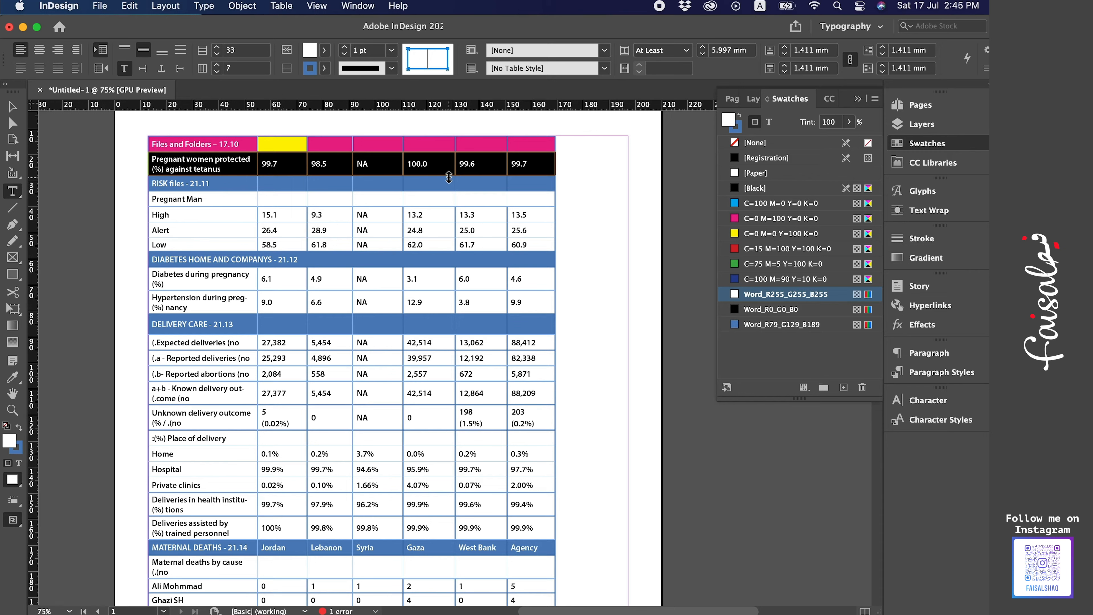
pyautogui.click(287, 53)
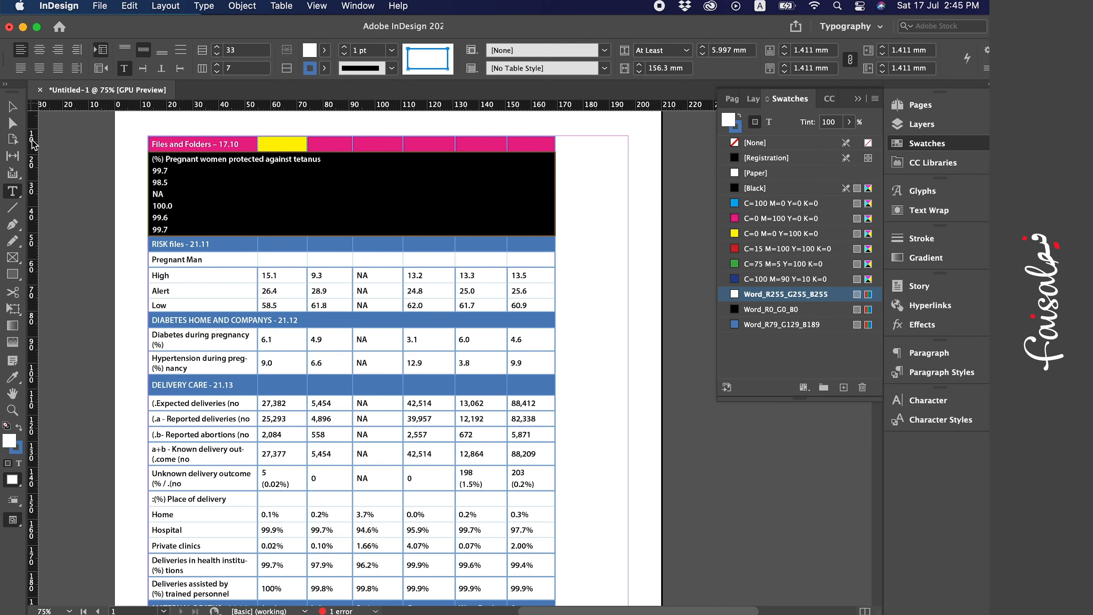
pyautogui.click(13, 122)
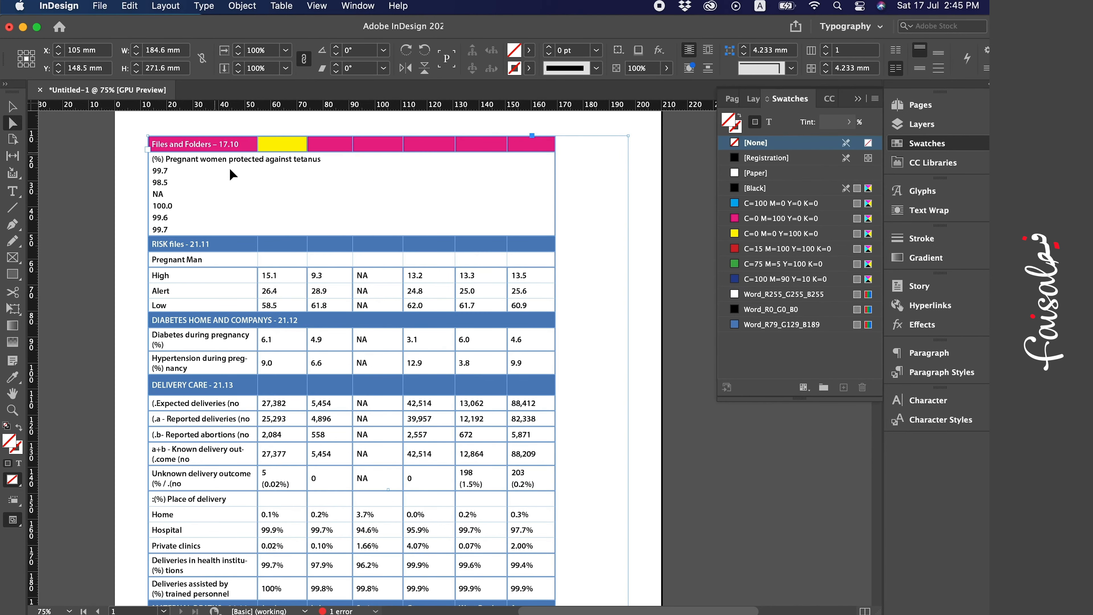
pyautogui.press('super+z')
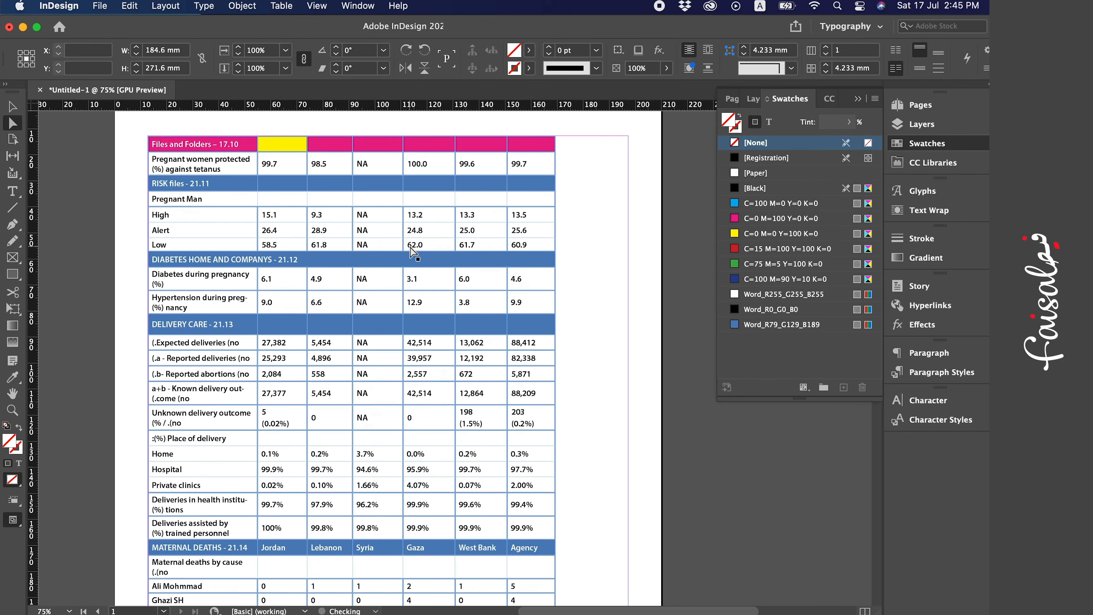
# - Try merging the first-column cells "High", "Alert" and "Low" into a single cell, and undo the merge
pyautogui.doubleClick(187, 214)
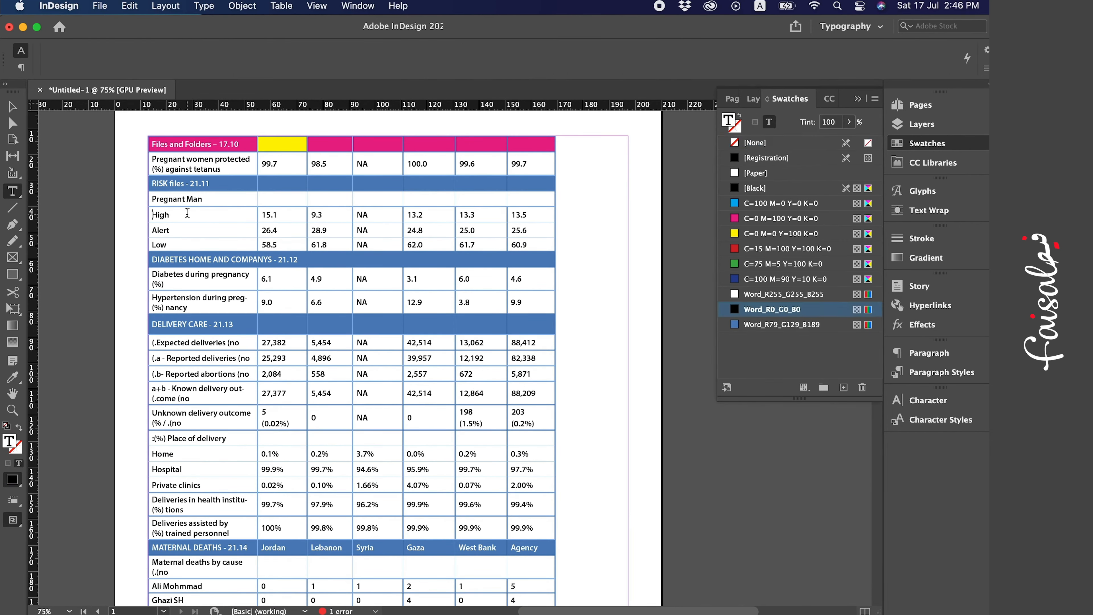
pyautogui.moveTo(187, 212); pyautogui.dragTo(192, 242)
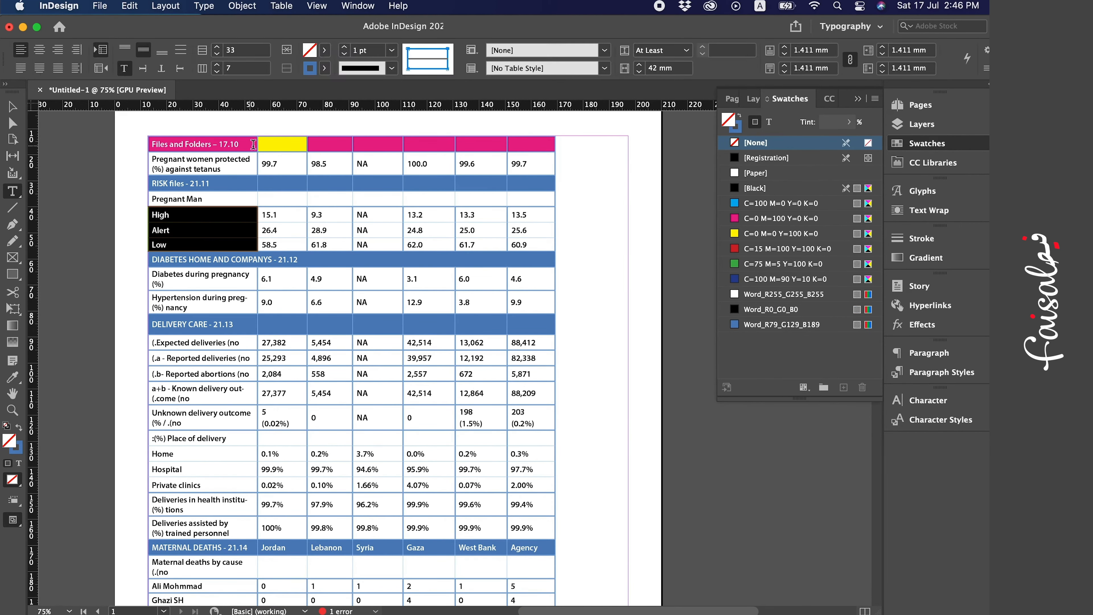
pyautogui.click(286, 50)
pyautogui.click(190, 253)
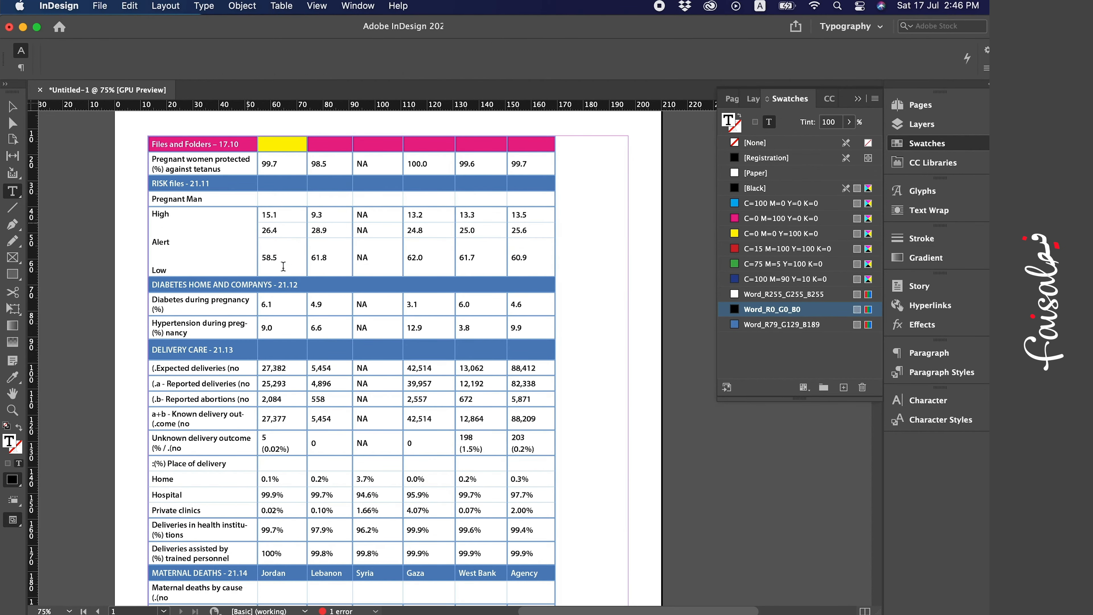
pyautogui.press('super+z')
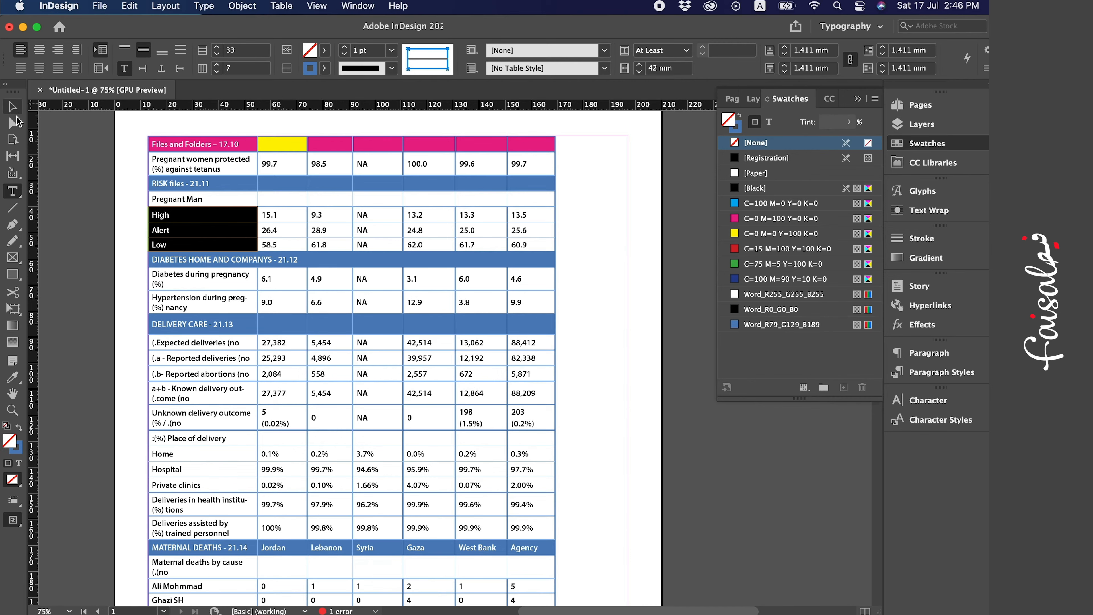
pyautogui.click(16, 125)
# - Show the page in Preview mode at 125% zoom with the swatches collapsed to examine the table's border lines
pyautogui.scroll(2, 619, 238)
pyautogui.hscroll(-1, 619, 238)
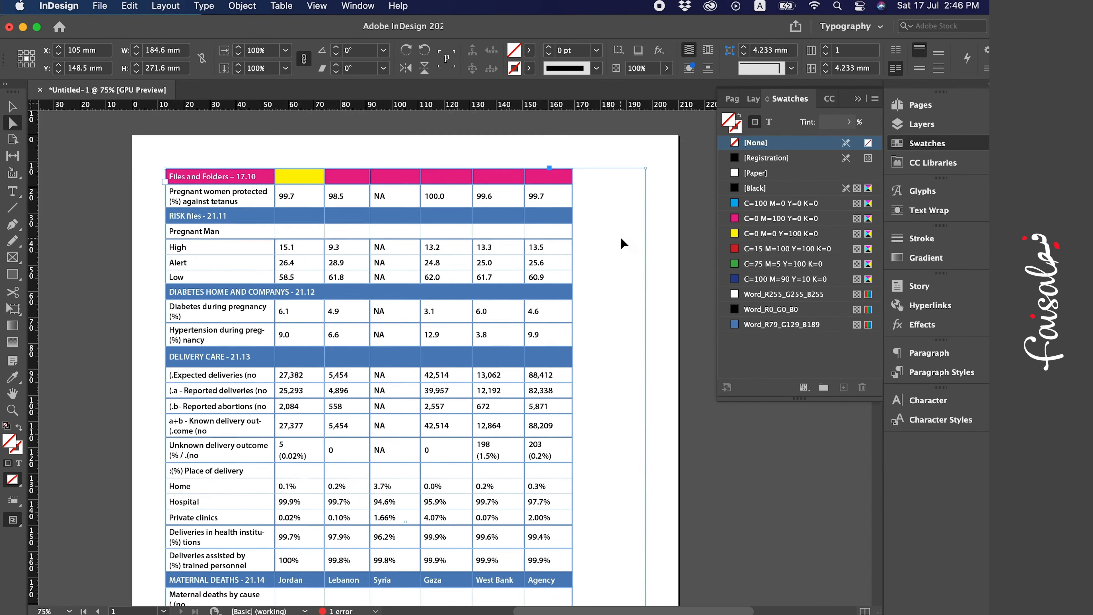
pyautogui.press('w')
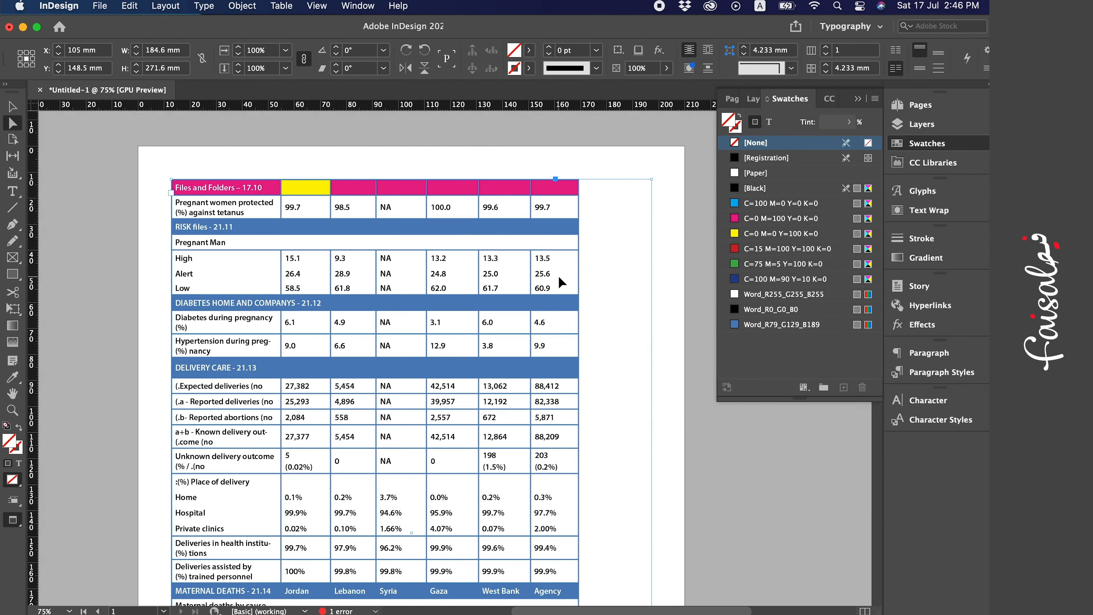
pyautogui.press('super+equal')
pyautogui.press('super+equal')
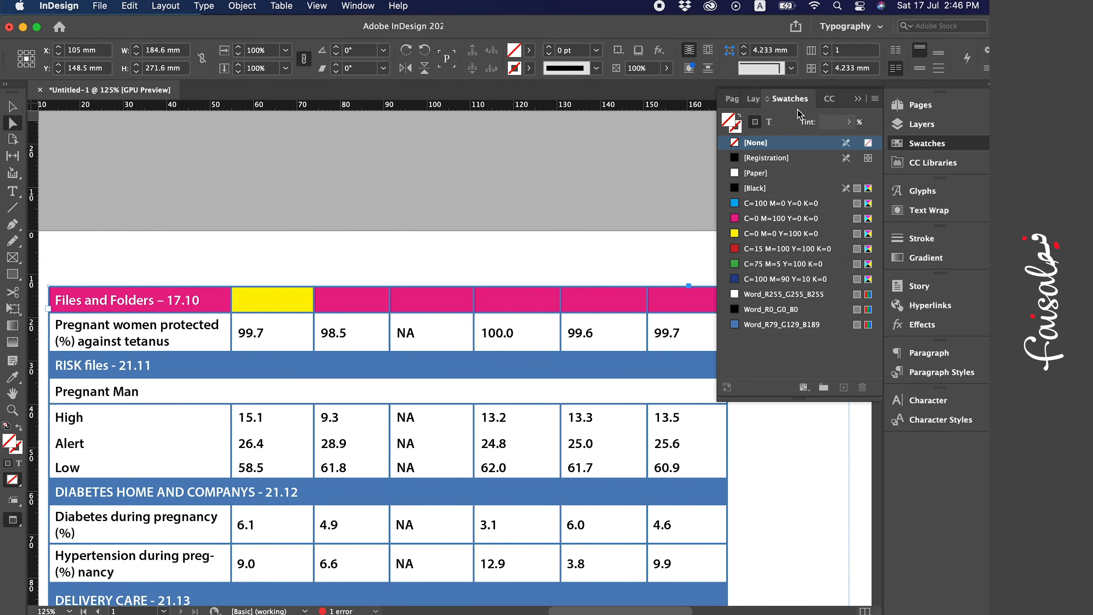
pyautogui.click(857, 99)
pyautogui.scroll(-3, 288, 294)
pyautogui.hscroll(-3, 288, 294)
pyautogui.scroll(2, 288, 294)
pyautogui.hscroll(3, 288, 294)
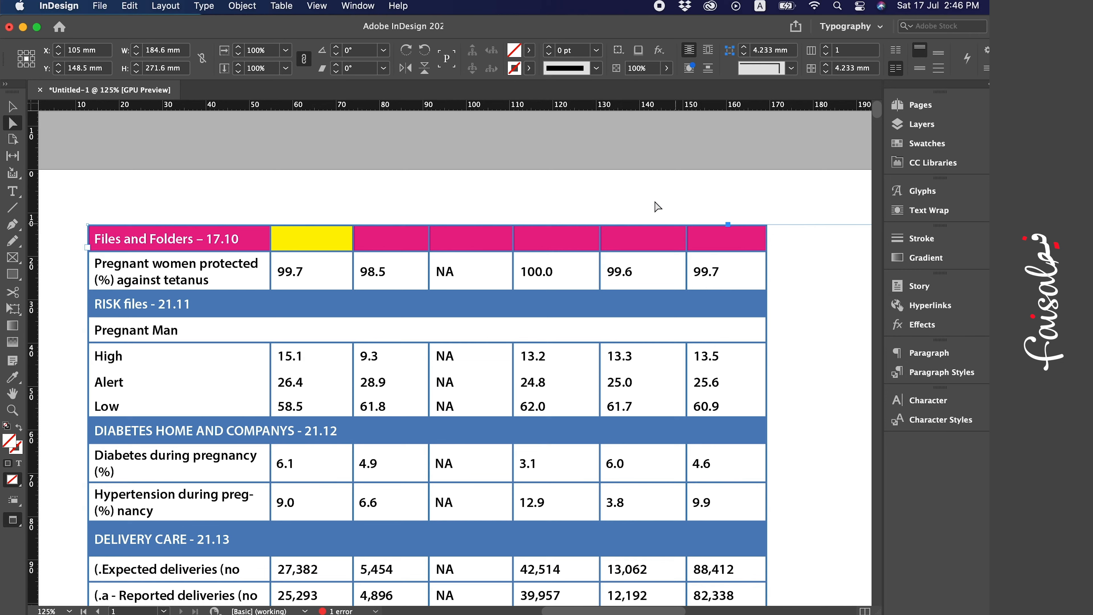
pyautogui.click(637, 185)
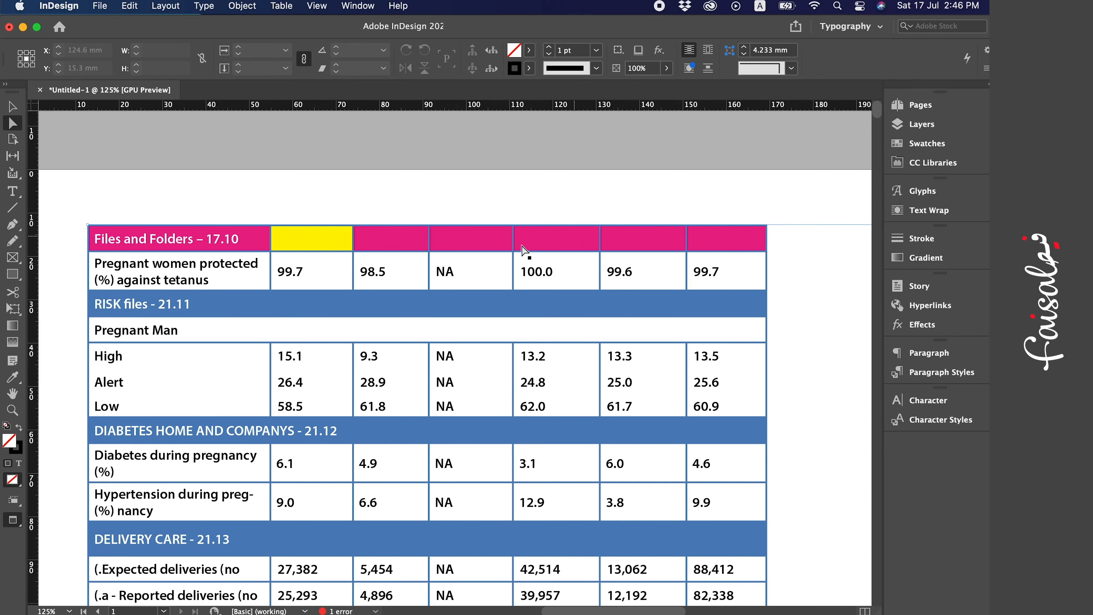
# - Select the "Files and Folders" row, limit the stroke to its inner vertical lines, and color them [Black]
pyautogui.doubleClick(596, 235)
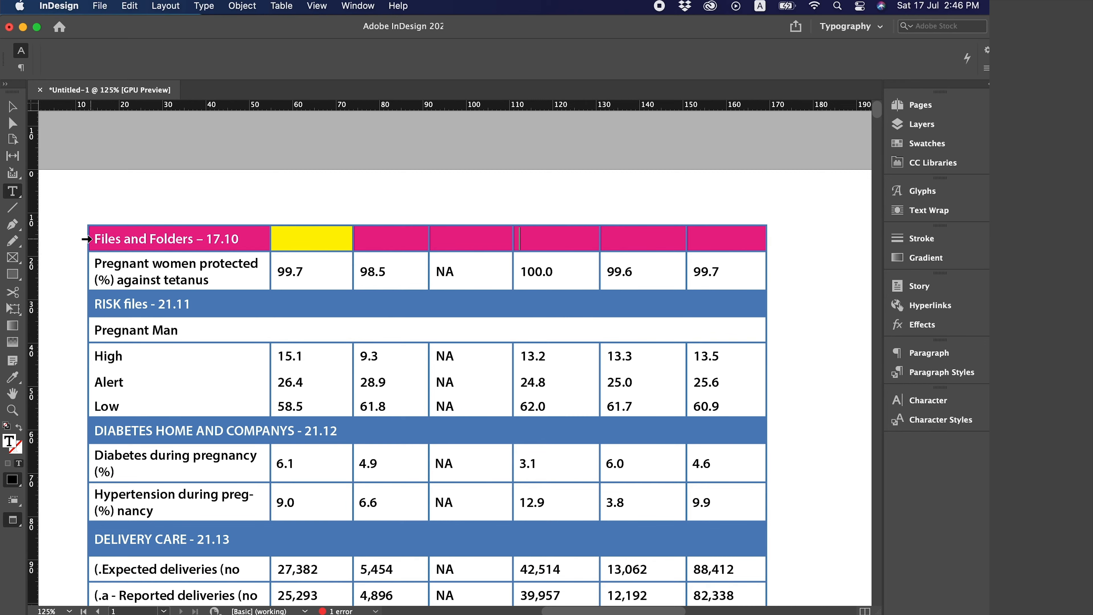
pyautogui.click(86, 239)
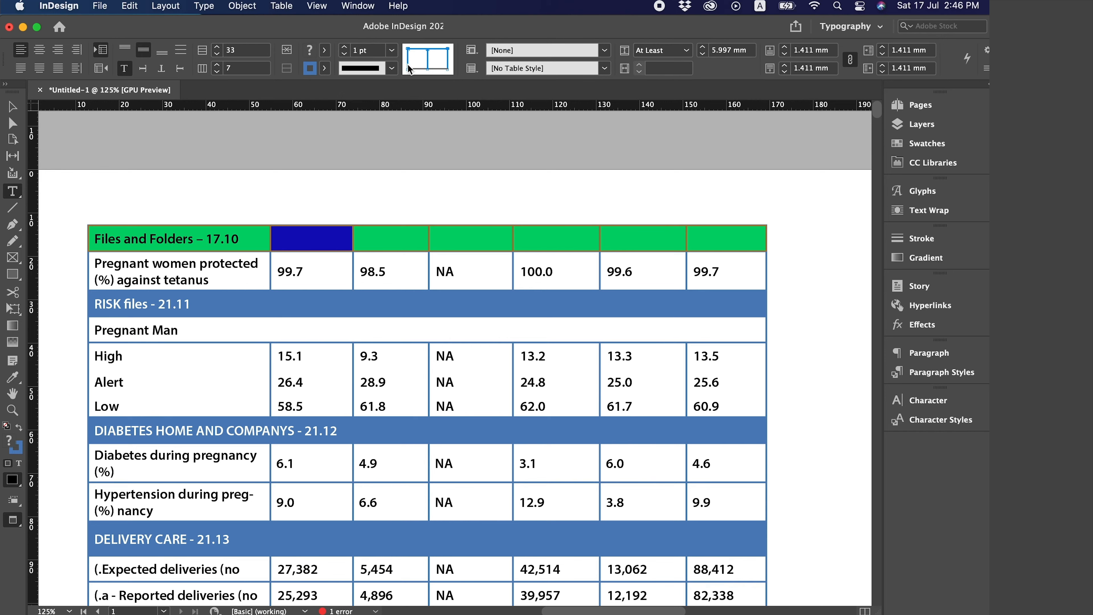
pyautogui.click(424, 49)
pyautogui.click(448, 60)
pyautogui.click(924, 144)
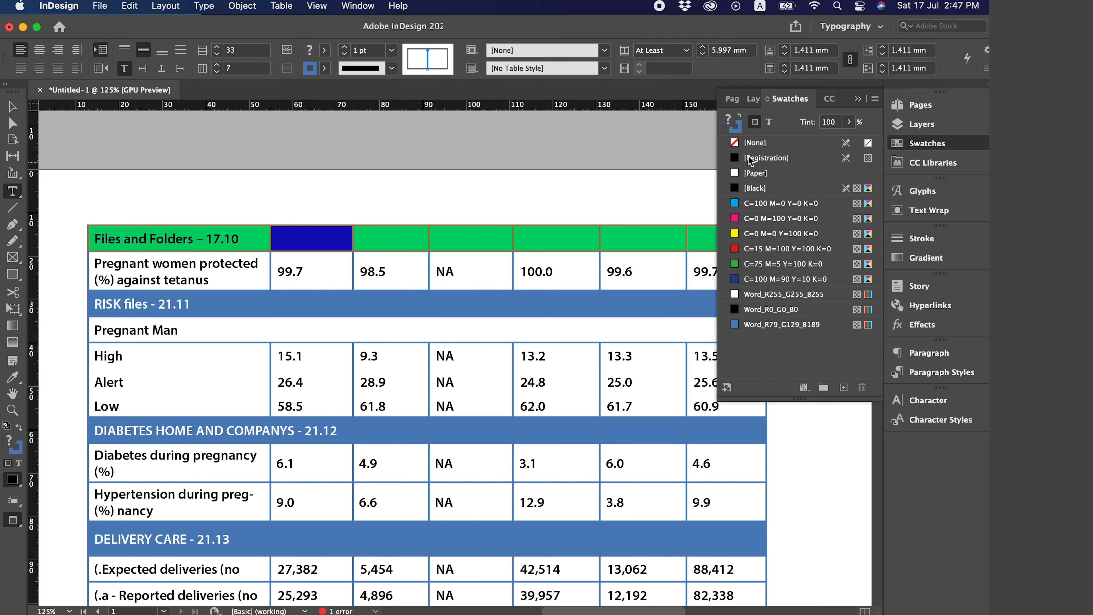
pyautogui.click(737, 125)
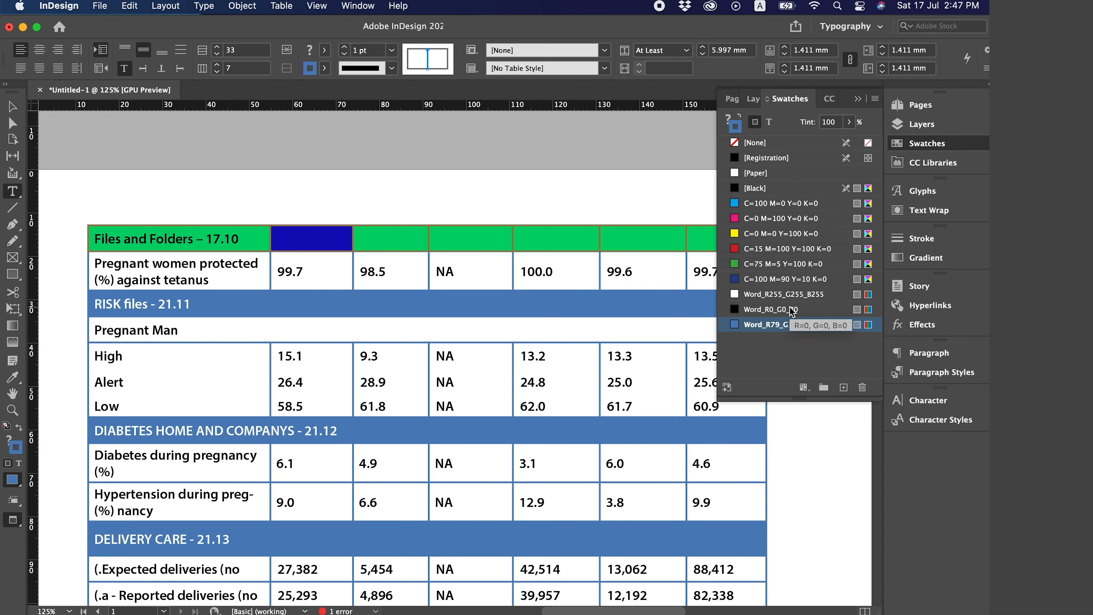
pyautogui.click(778, 191)
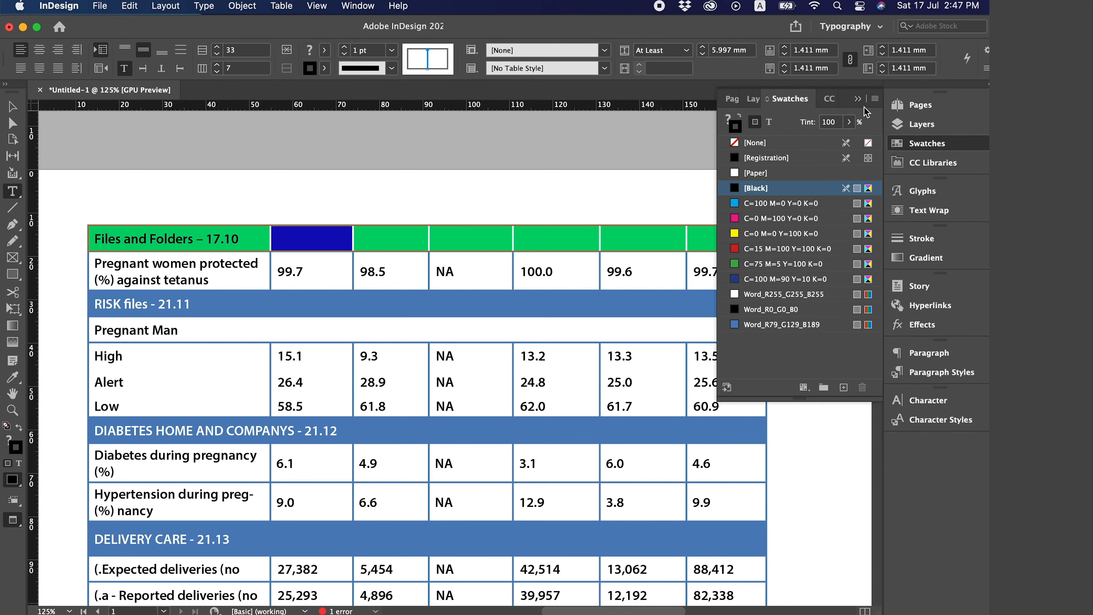
pyautogui.click(857, 99)
pyautogui.click(10, 129)
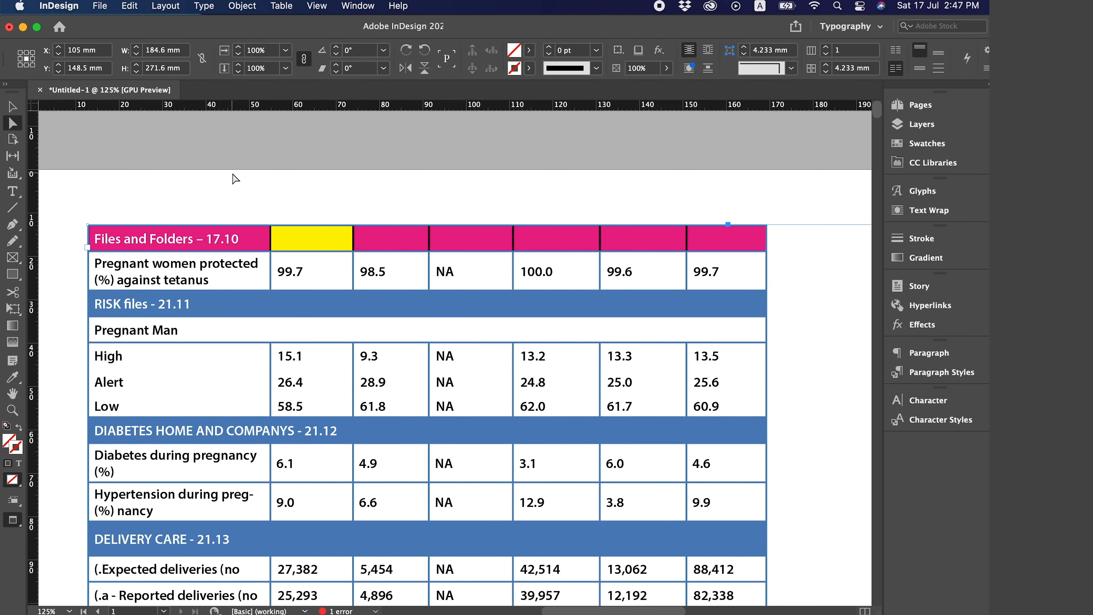
# - Examine the vertical divider lines along the first row at 150% zoom
pyautogui.press('super+equal')
pyautogui.scroll(-5, 331, 211)
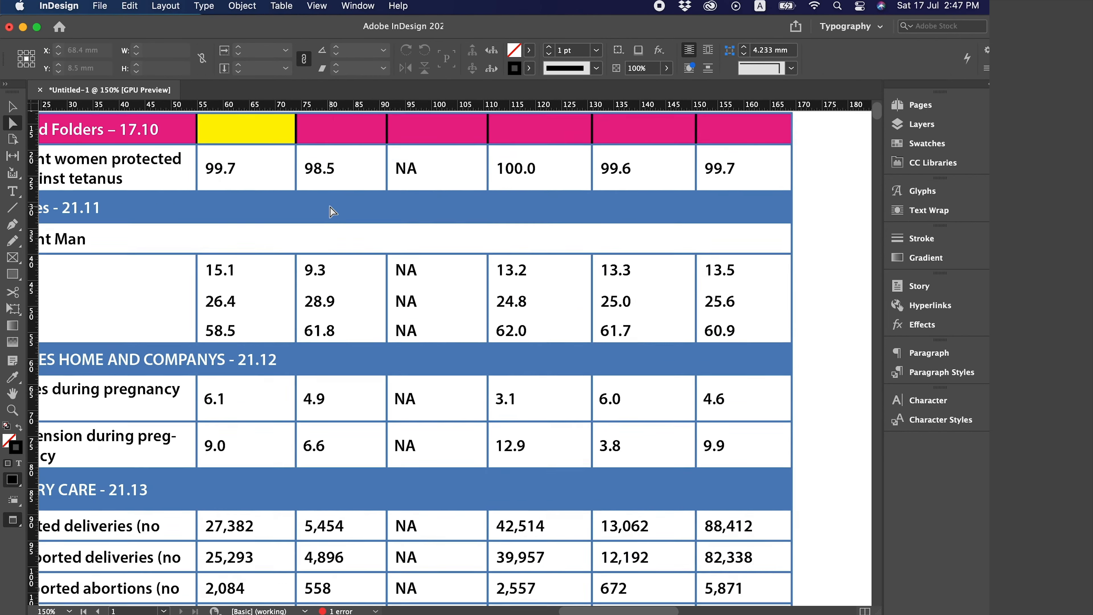
pyautogui.hscroll(5, 331, 211)
pyautogui.scroll(1, 331, 211)
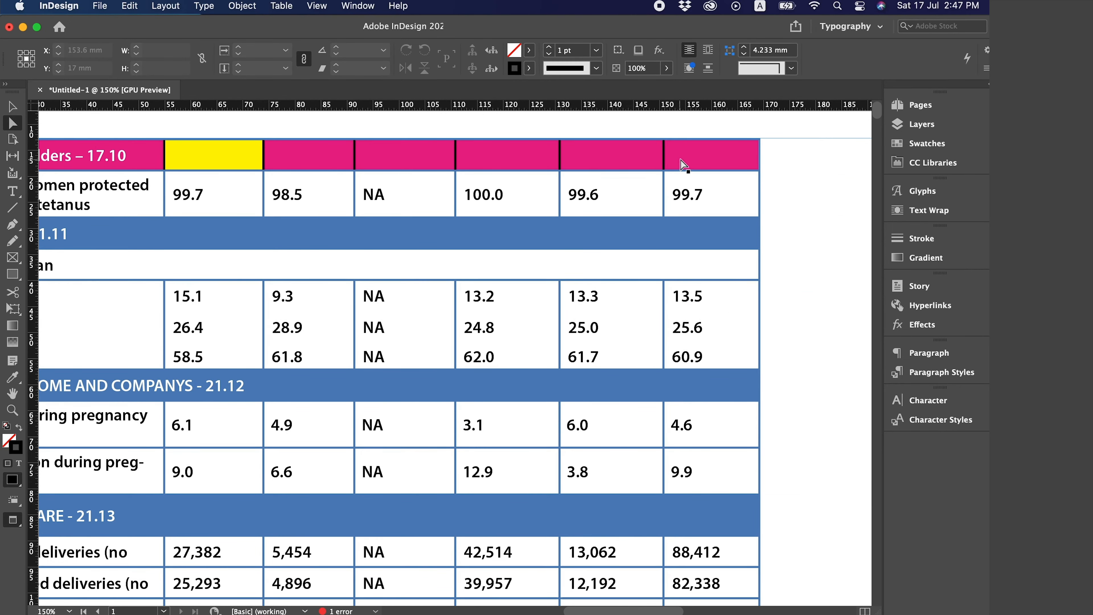
pyautogui.hscroll(-5, 212, 171)
pyautogui.scroll(2, 212, 171)
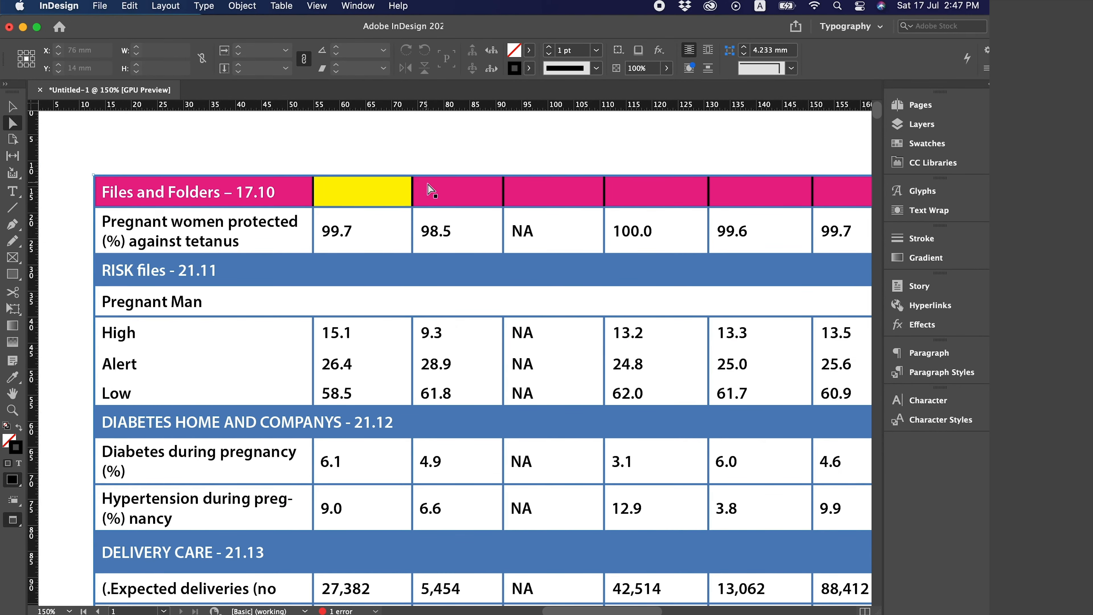
pyautogui.hscroll(3, 445, 181)
pyautogui.scroll(-1, 445, 180)
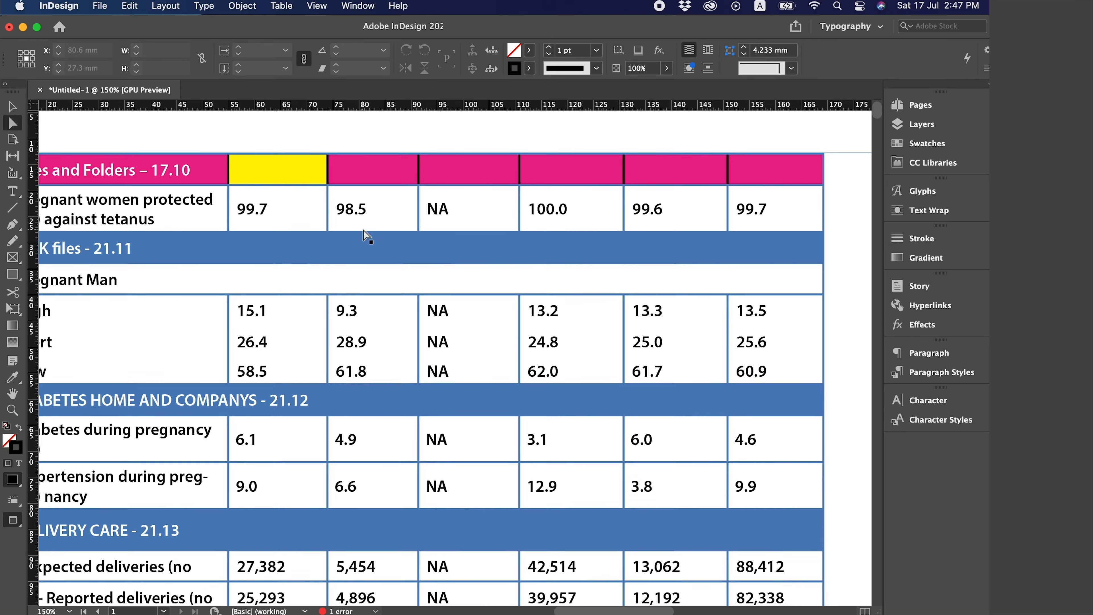
pyautogui.hscroll(-3, 337, 218)
pyautogui.scroll(1, 337, 218)
pyautogui.scroll(-2, 329, 212)
pyautogui.hscroll(2, 330, 213)
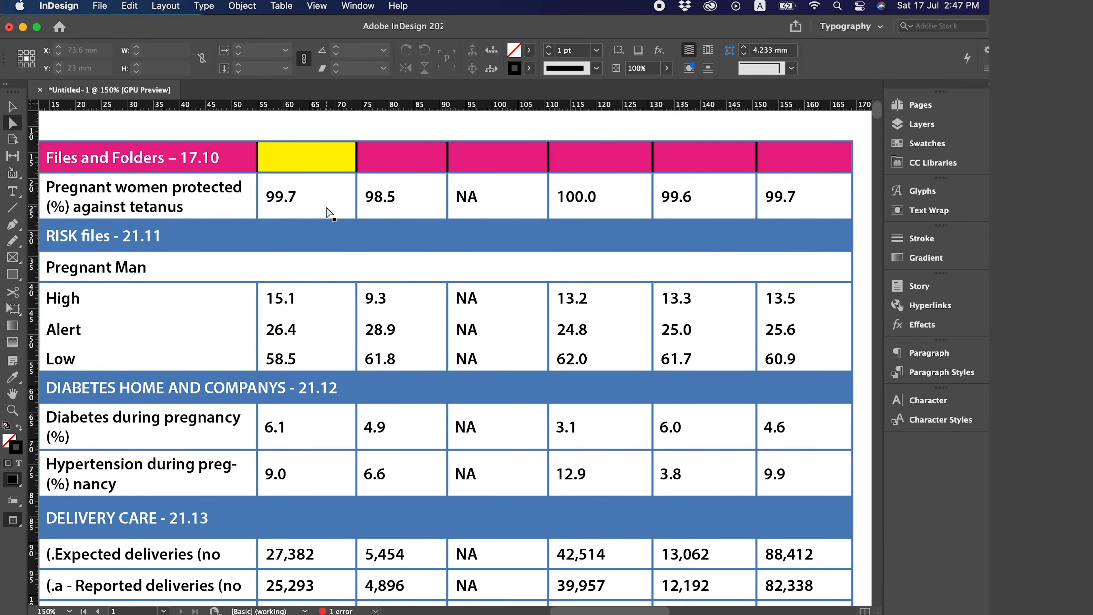
pyautogui.scroll(1, 330, 214)
pyautogui.hscroll(-1, 330, 213)
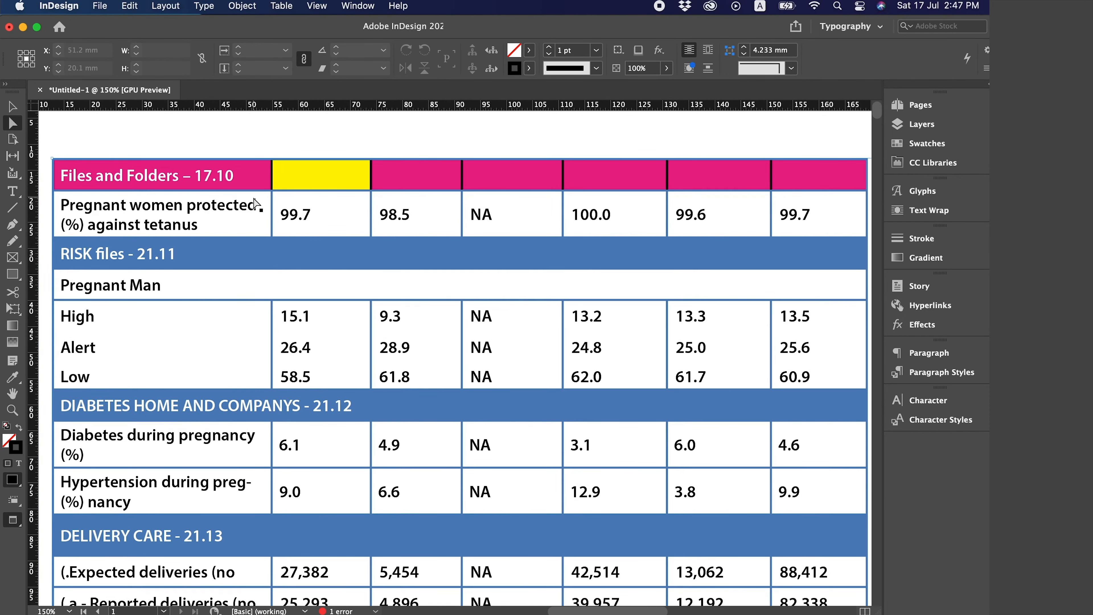
# - Select the entire table, include all its outer and inner borders, and set their stroke type to Solid
pyautogui.press('t')
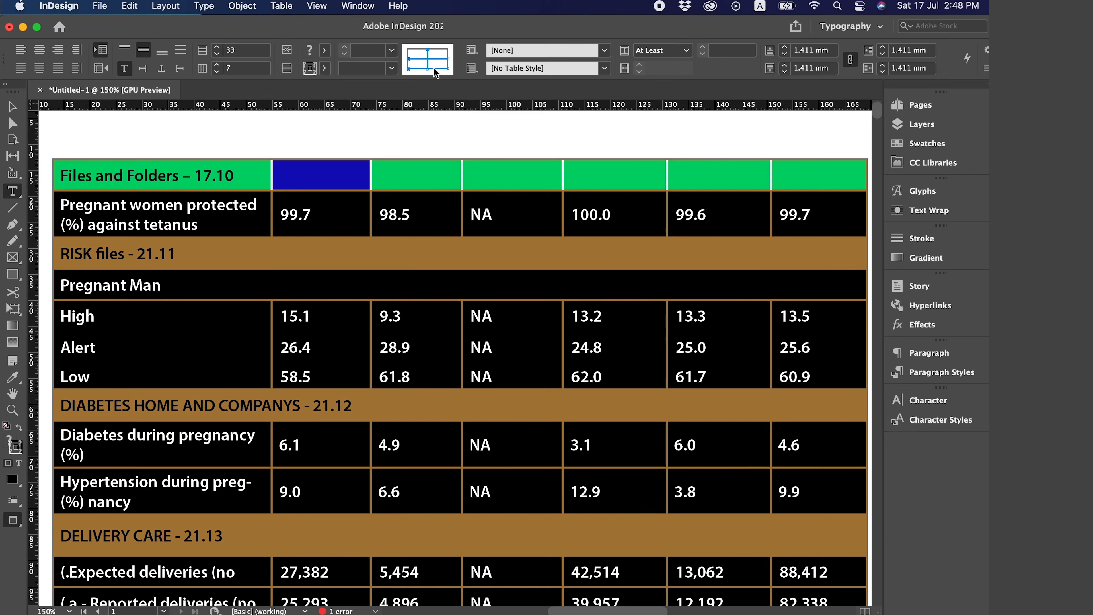
pyautogui.click(448, 69)
pyautogui.click(438, 49)
pyautogui.click(392, 69)
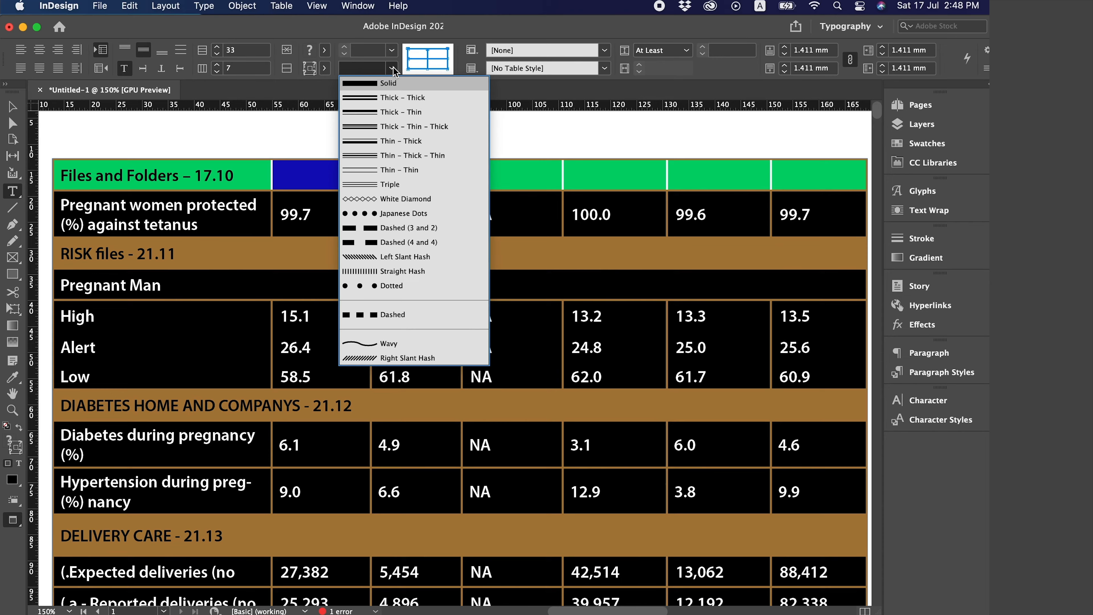
pyautogui.click(402, 83)
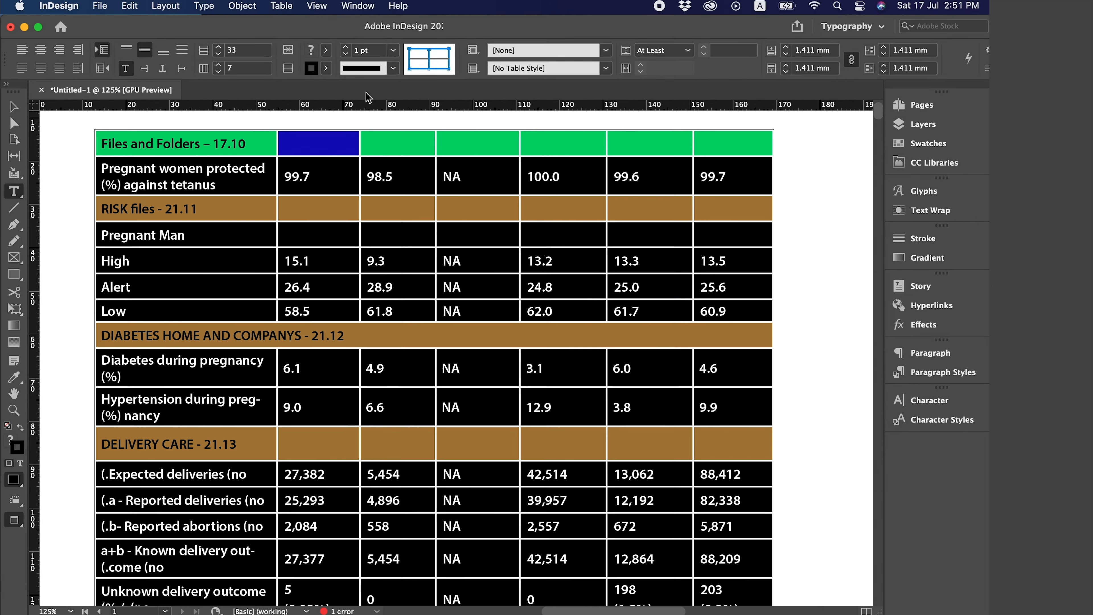
# - Reapply the Solid stroke type to all borders of the selected table
pyautogui.click(393, 69)
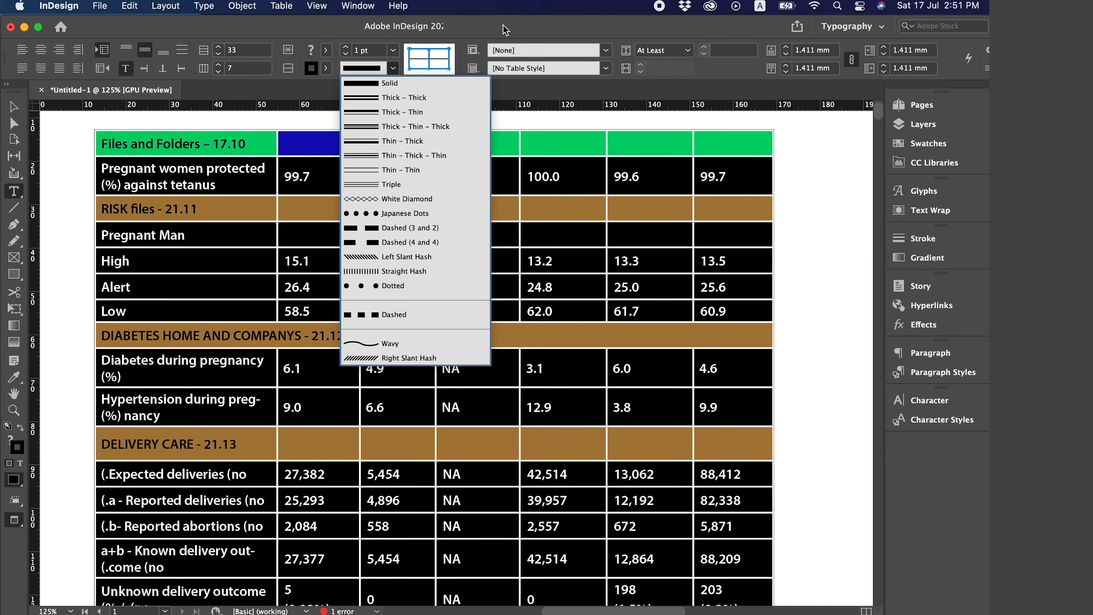
pyautogui.click(392, 83)
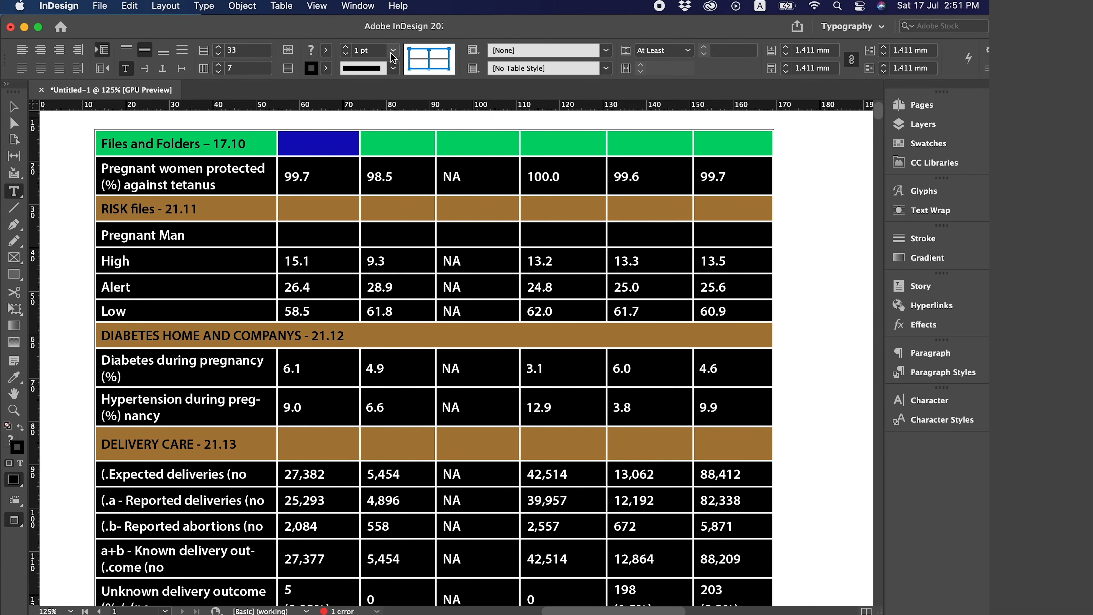
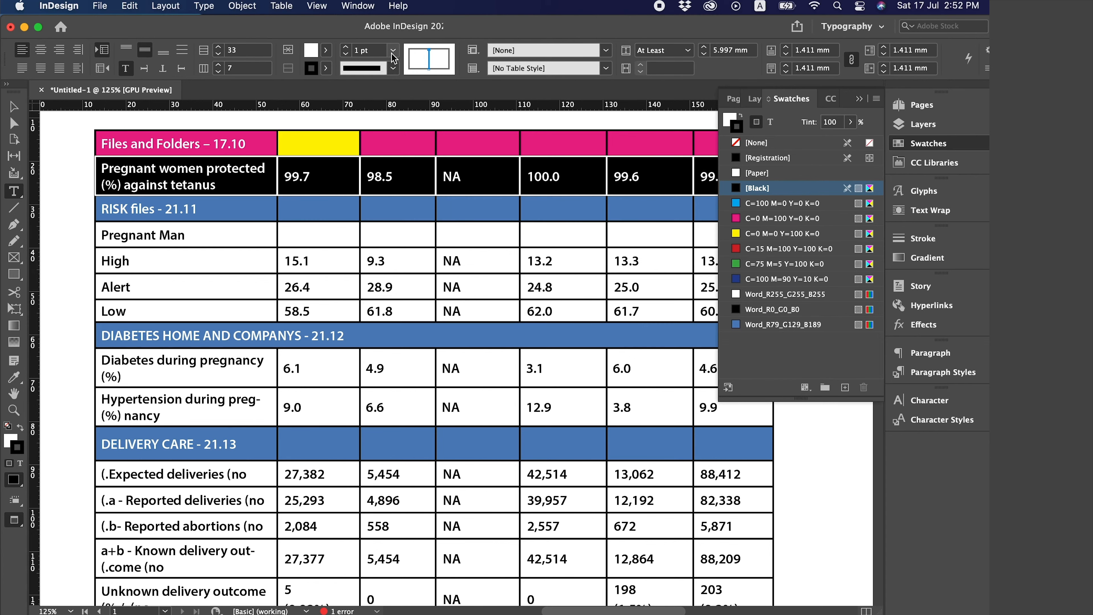
# - Thin the inner vertical lines of the "Pregnant women protected" row to 0.25 pt and deselect the row
pyautogui.click(393, 50)
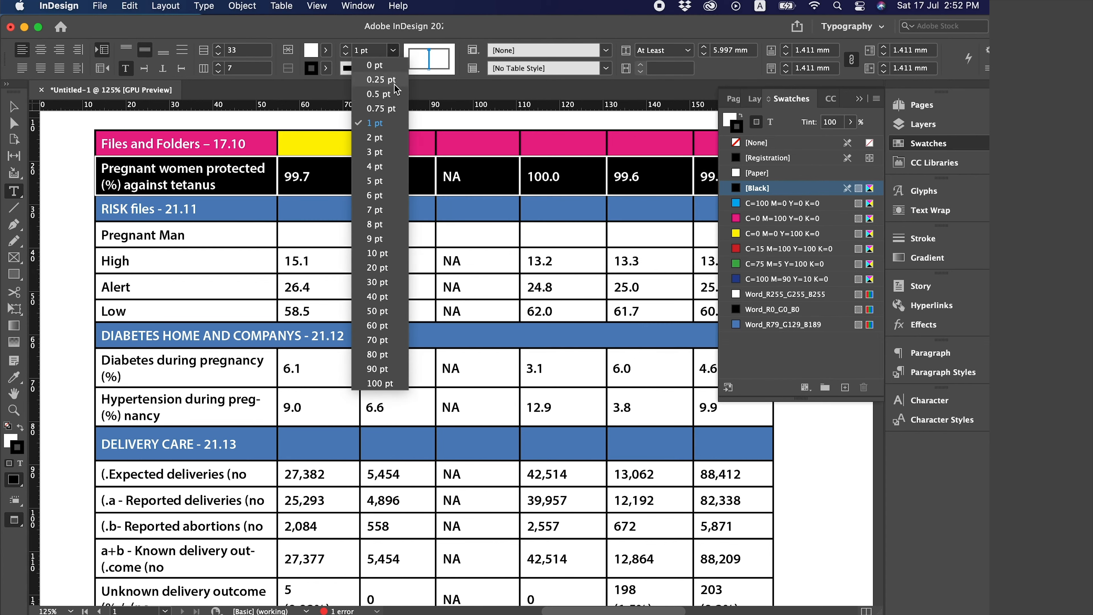
pyautogui.click(396, 81)
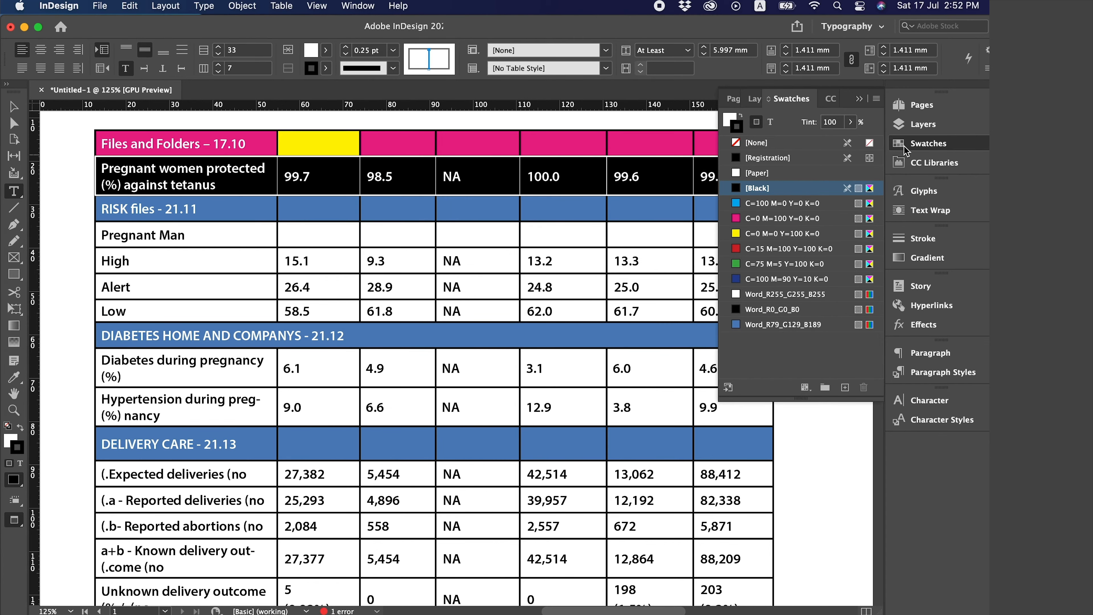
pyautogui.click(858, 100)
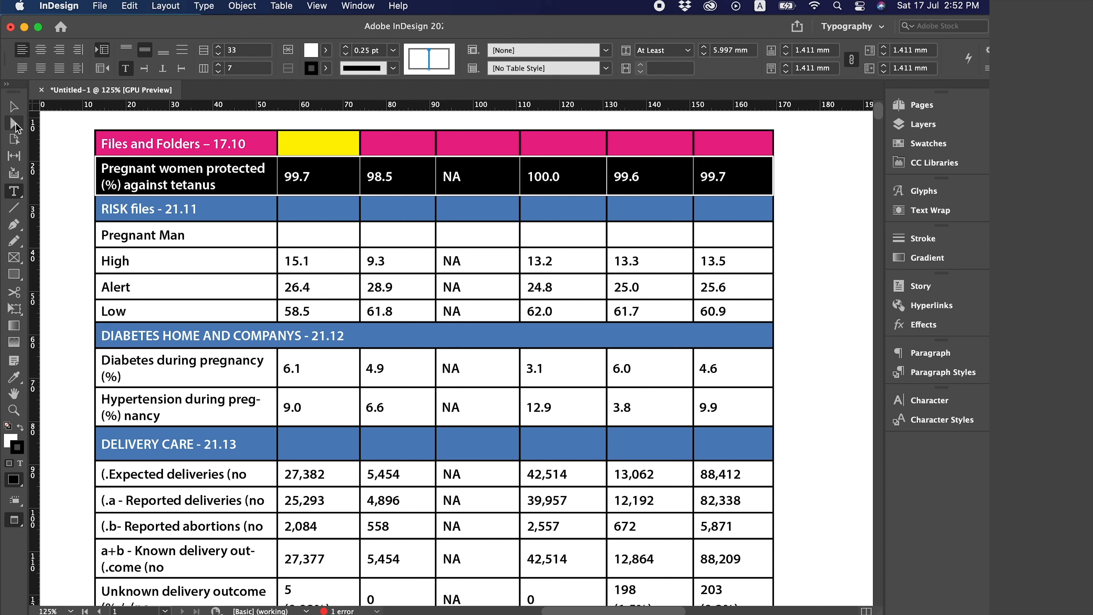
pyautogui.click(14, 124)
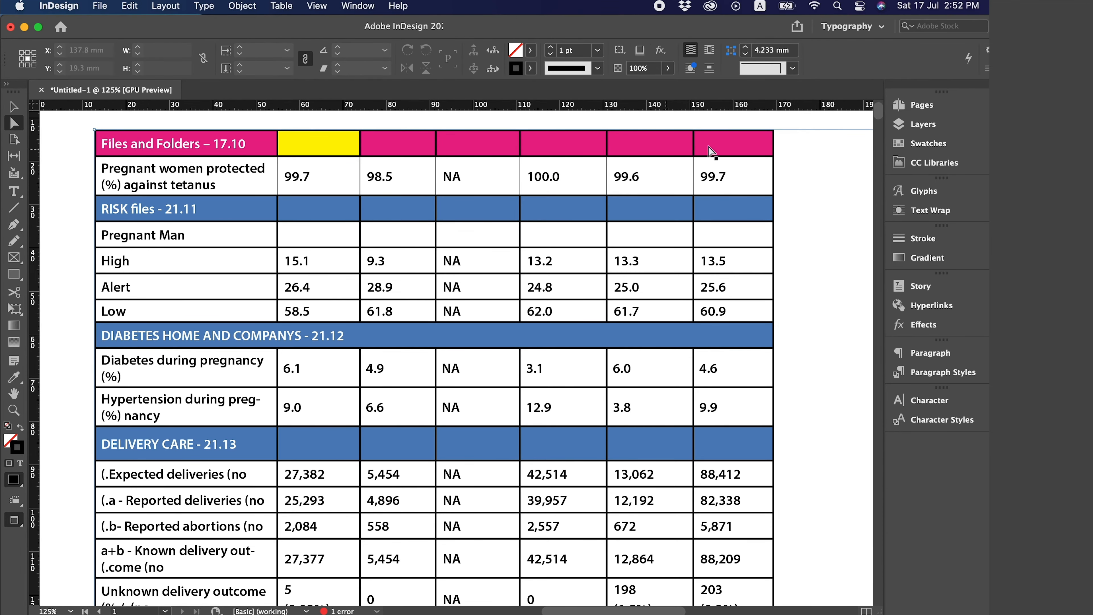
# - Center-align the text in the table's second and third columns
pyautogui.scroll(-5, 567, 390)
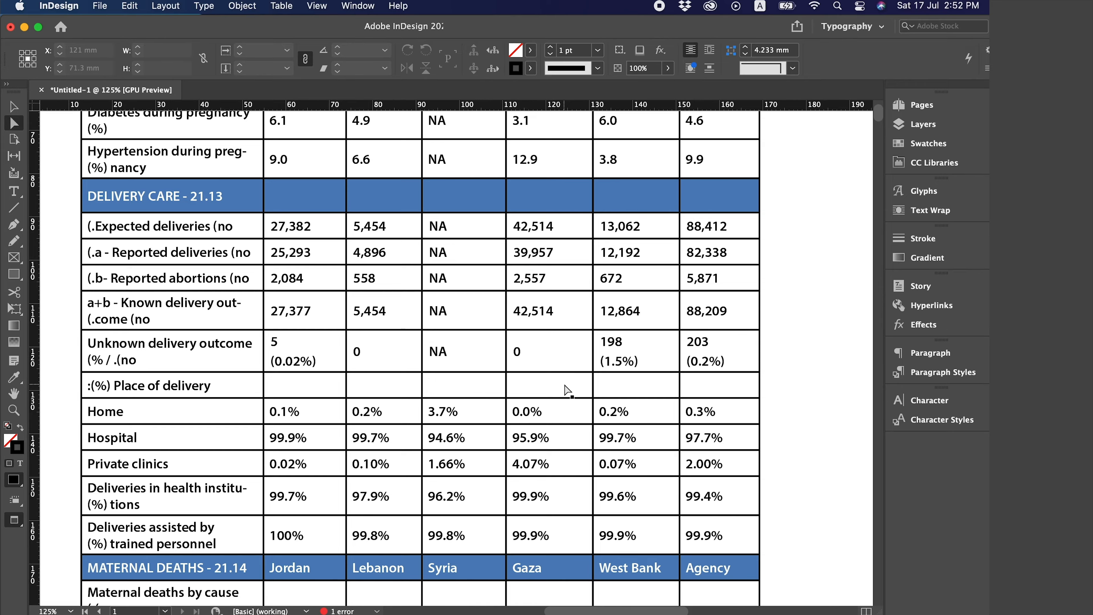
pyautogui.scroll(-4, 567, 390)
pyautogui.scroll(-1, 566, 389)
pyautogui.scroll(8, 566, 390)
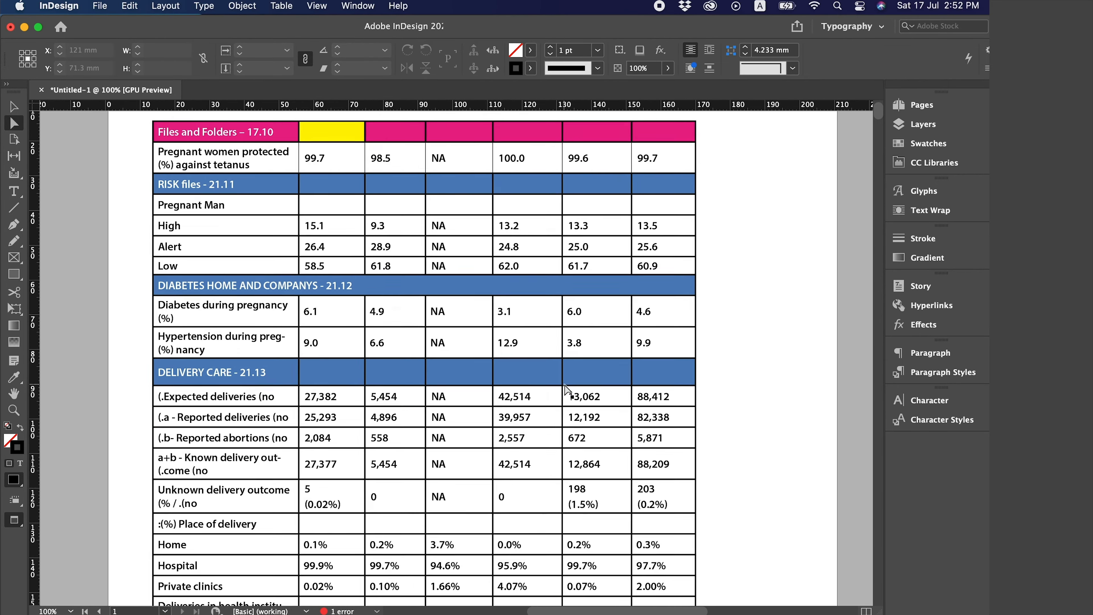
pyautogui.doubleClick(365, 213)
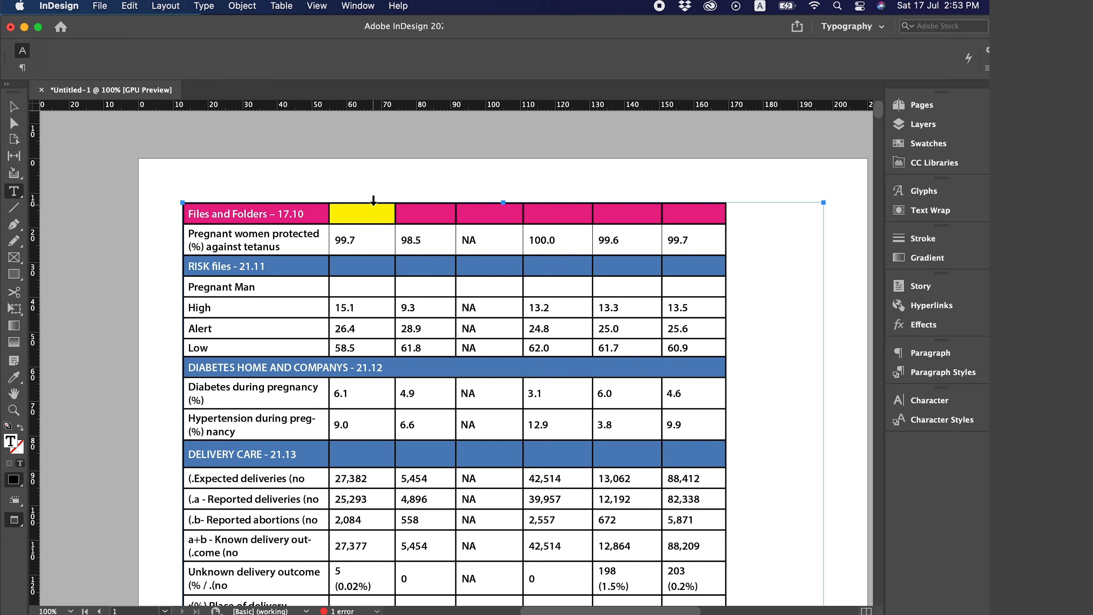
pyautogui.click(374, 200)
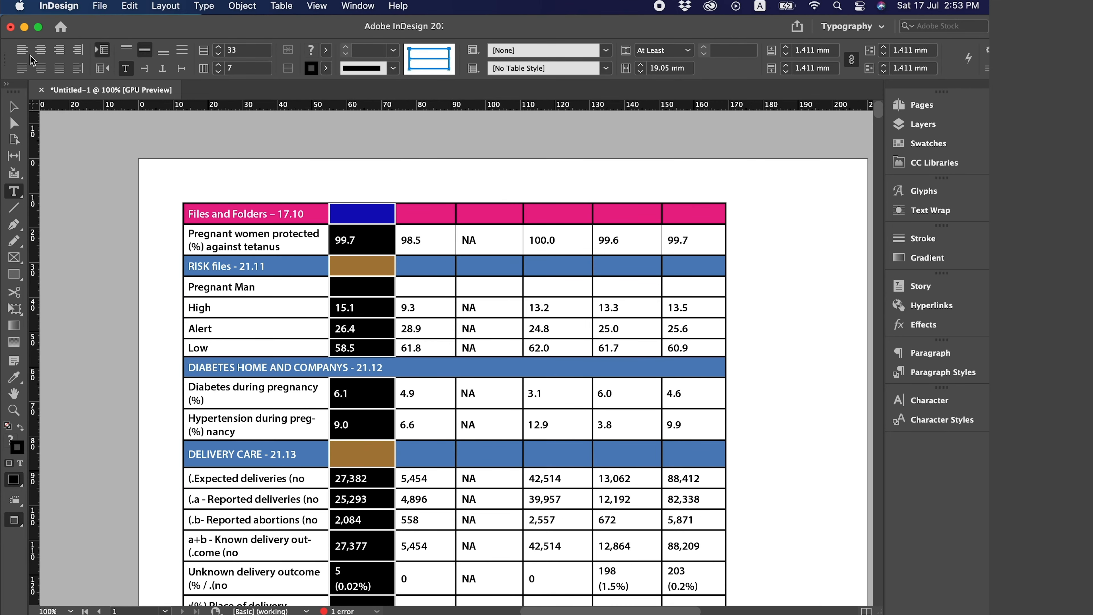
pyautogui.click(951, 355)
pyautogui.click(750, 373)
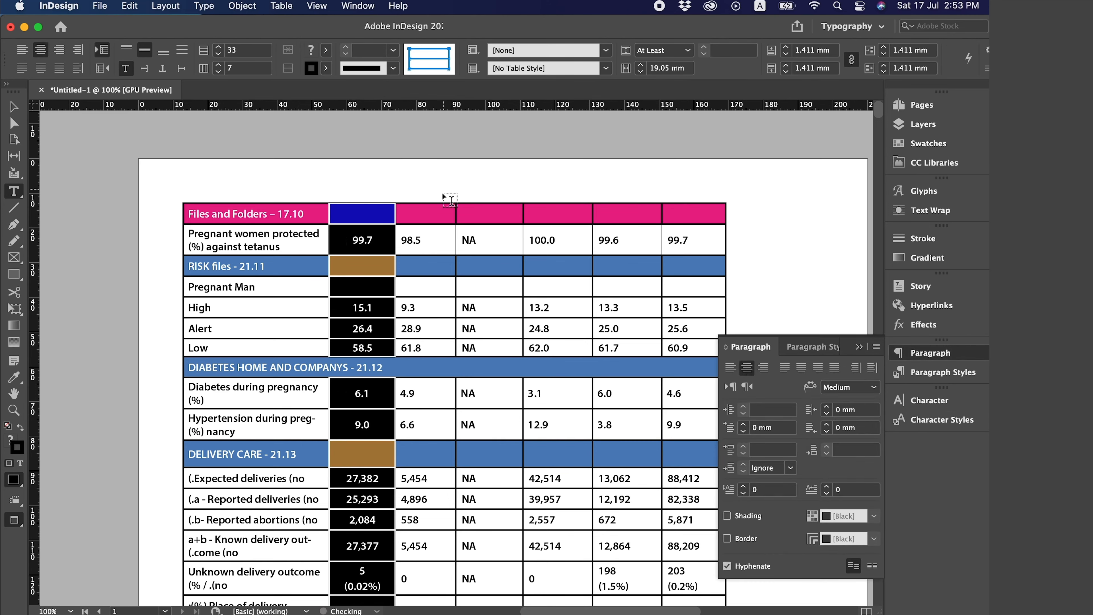
pyautogui.click(432, 195)
pyautogui.click(750, 370)
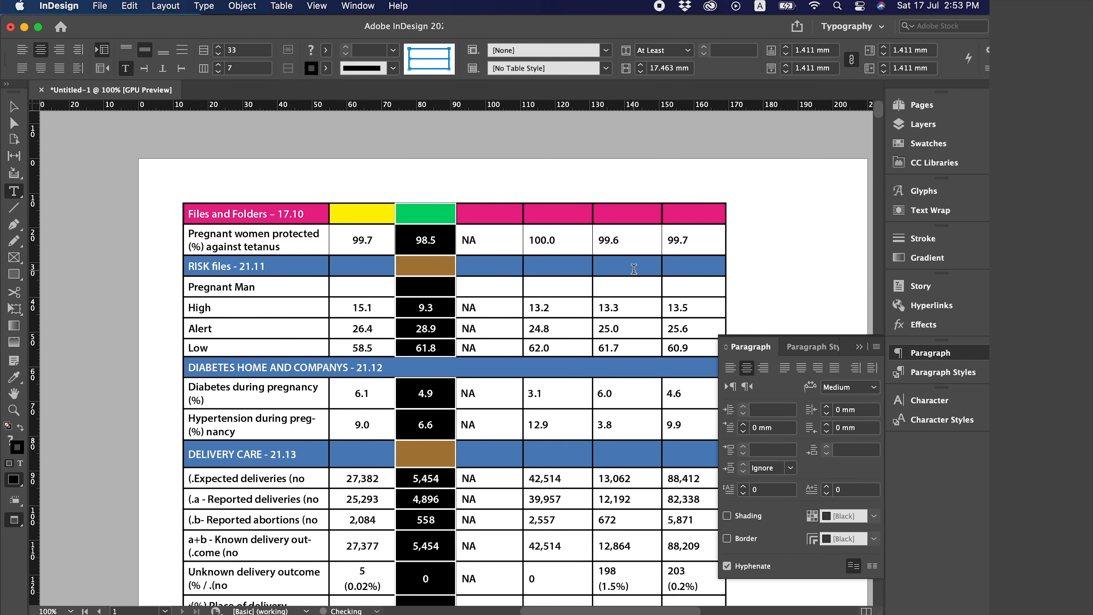
# - Center-align the text in the table's last four columns, from the first row down to the end
pyautogui.click(472, 219)
pyautogui.moveTo(472, 218); pyautogui.dragTo(688, 512)
pyautogui.click(749, 374)
pyautogui.scroll(10, 532, 238)
pyautogui.hscroll(3, 533, 238)
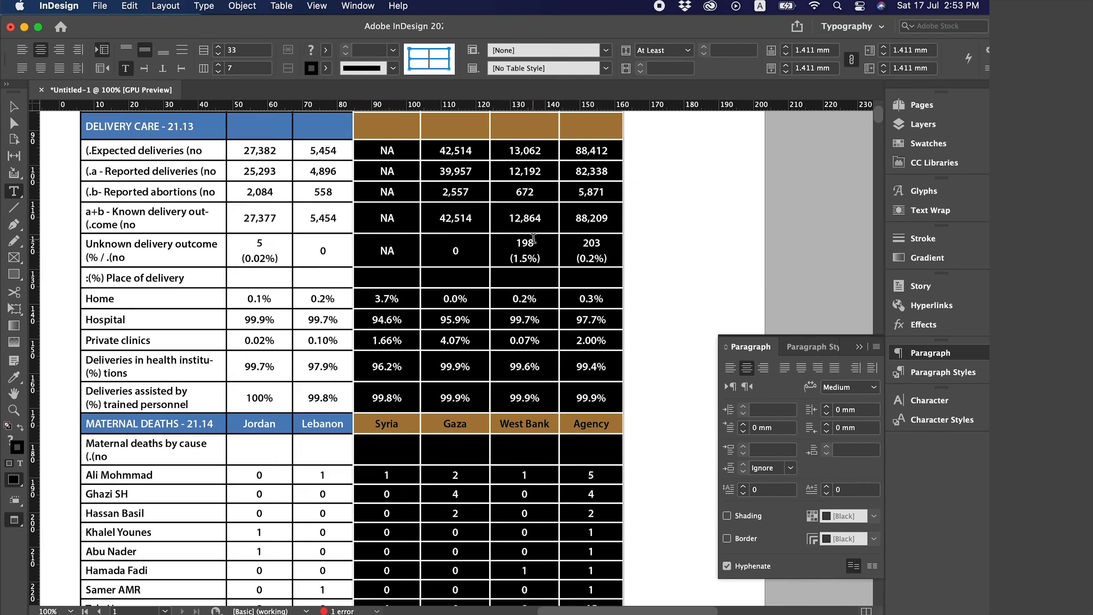
pyautogui.scroll(2, 533, 238)
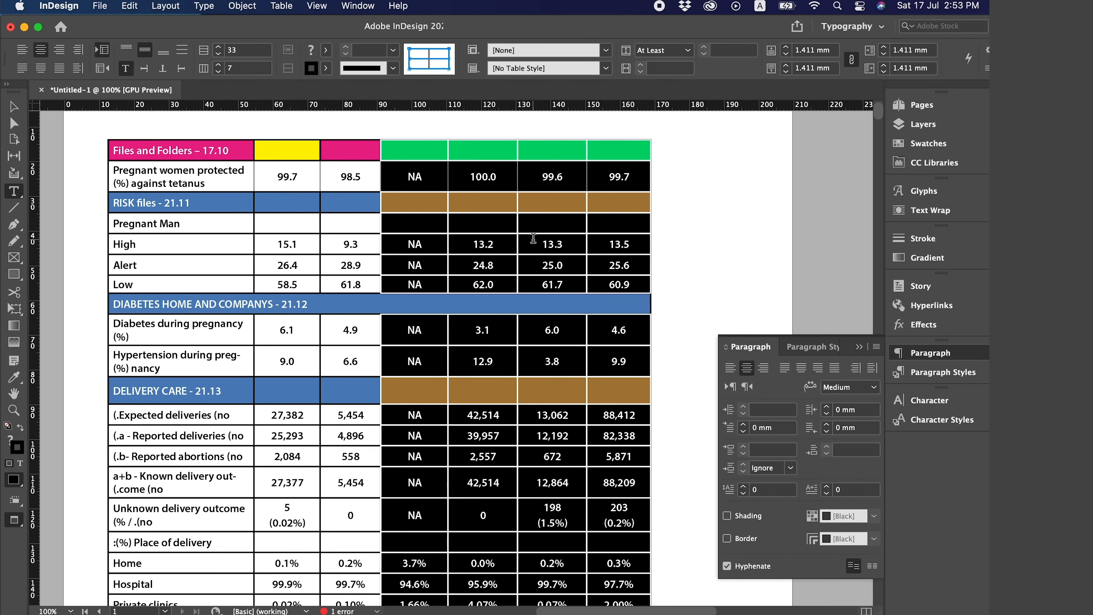
# - Deselect the cells and examine the text alignment across the table
pyautogui.click(10, 122)
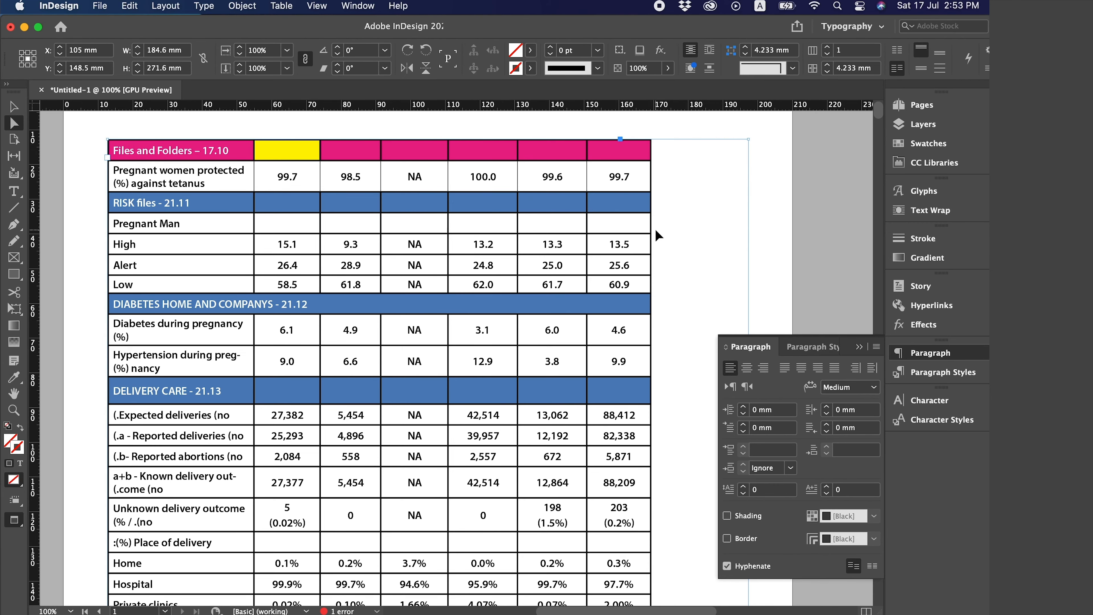
pyautogui.hscroll(5, 655, 229)
pyautogui.scroll(-1, 655, 230)
pyautogui.hscroll(-6, 655, 229)
pyautogui.scroll(-2, 655, 229)
pyautogui.scroll(7, 655, 229)
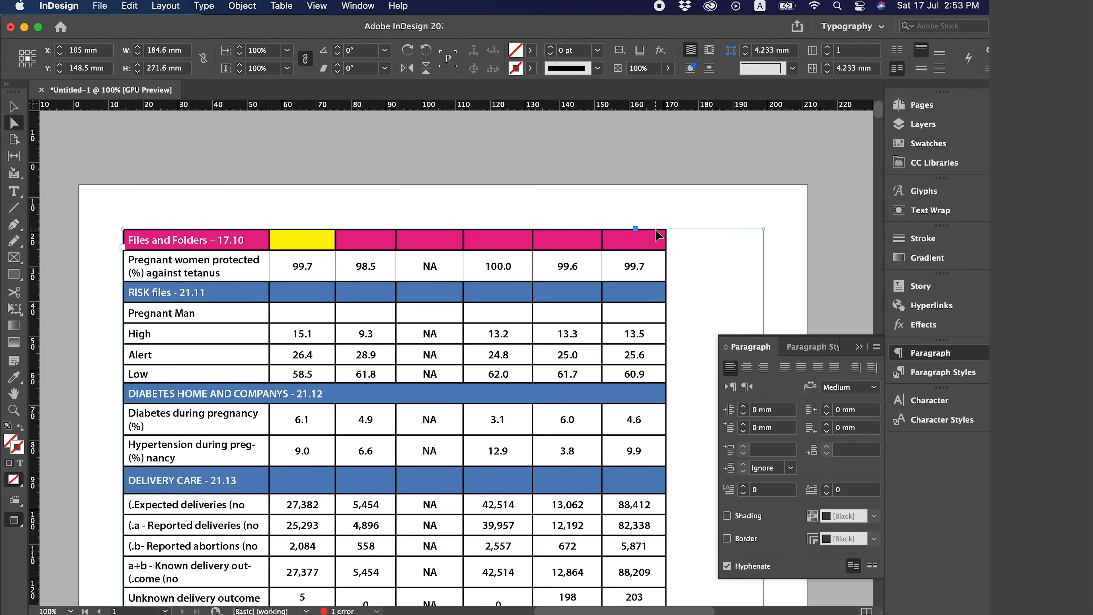
pyautogui.scroll(-5, 655, 229)
pyautogui.hscroll(4, 655, 229)
# - Insert one column to the right of the table's last column
pyautogui.click(551, 157)
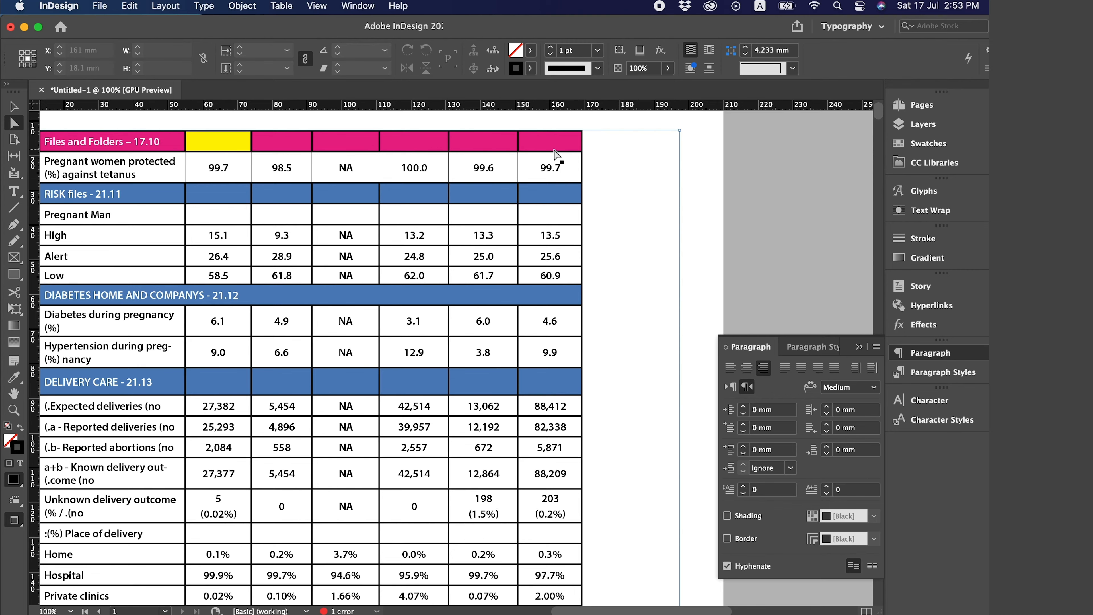
pyautogui.doubleClick(553, 149)
pyautogui.click(546, 128)
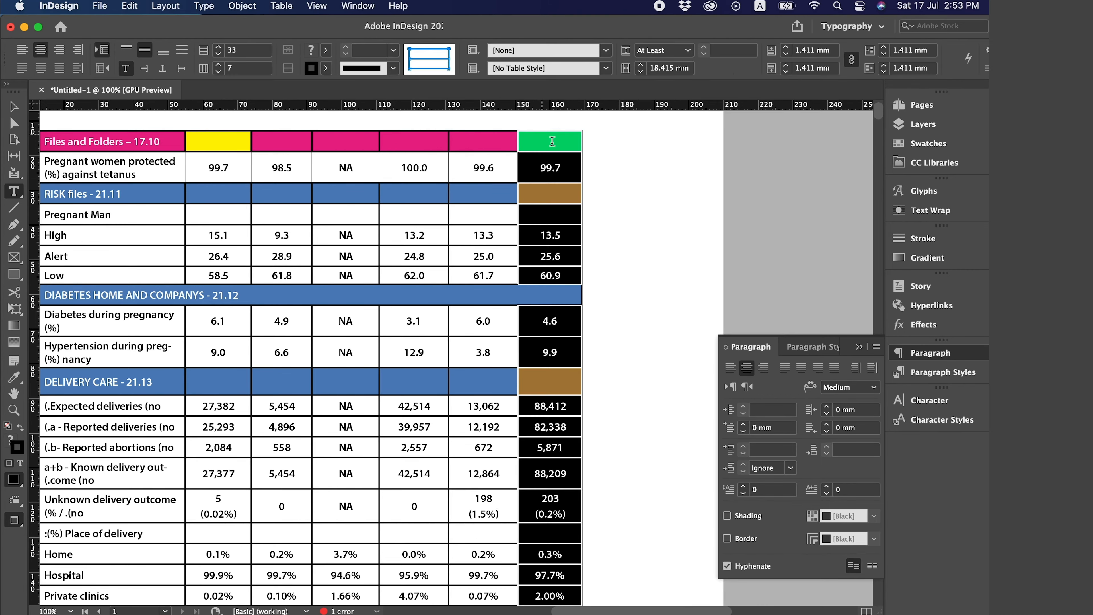
pyautogui.rightClick(571, 138)
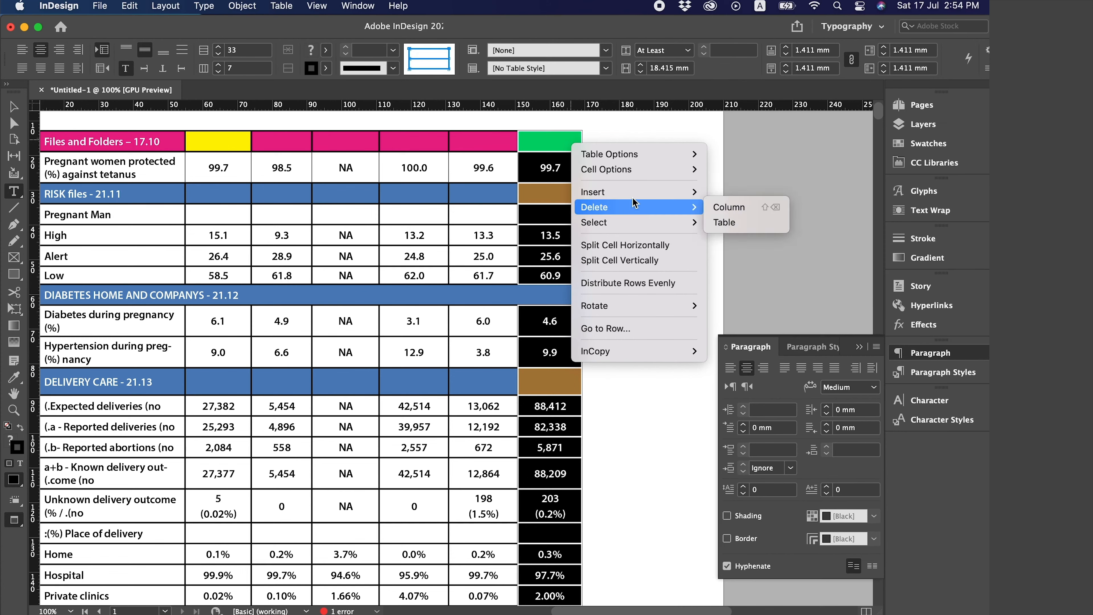
pyautogui.moveTo(639, 191)
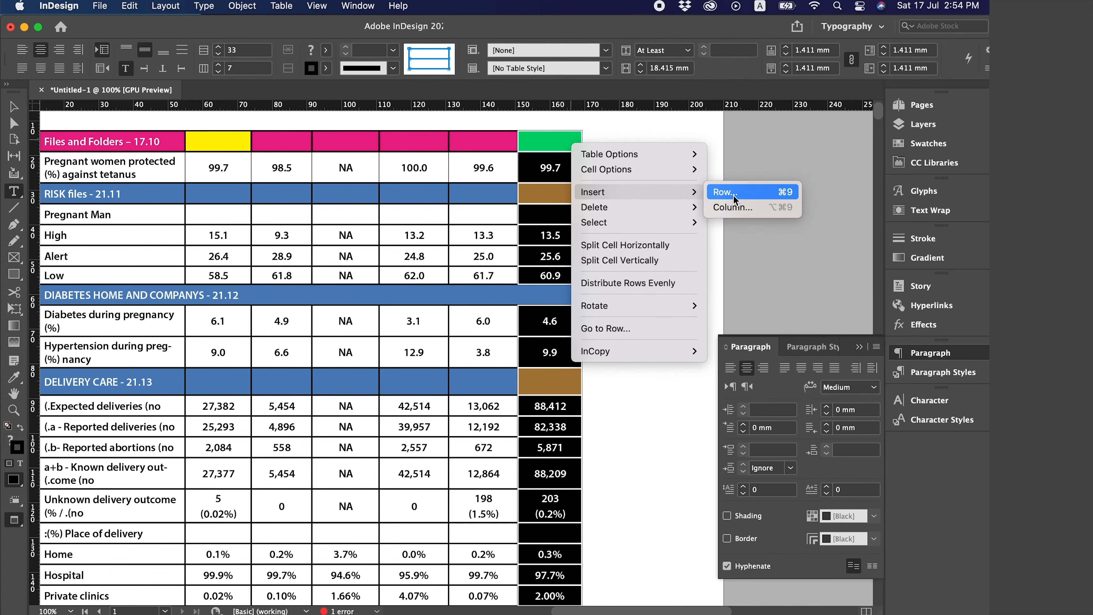
pyautogui.click(759, 213)
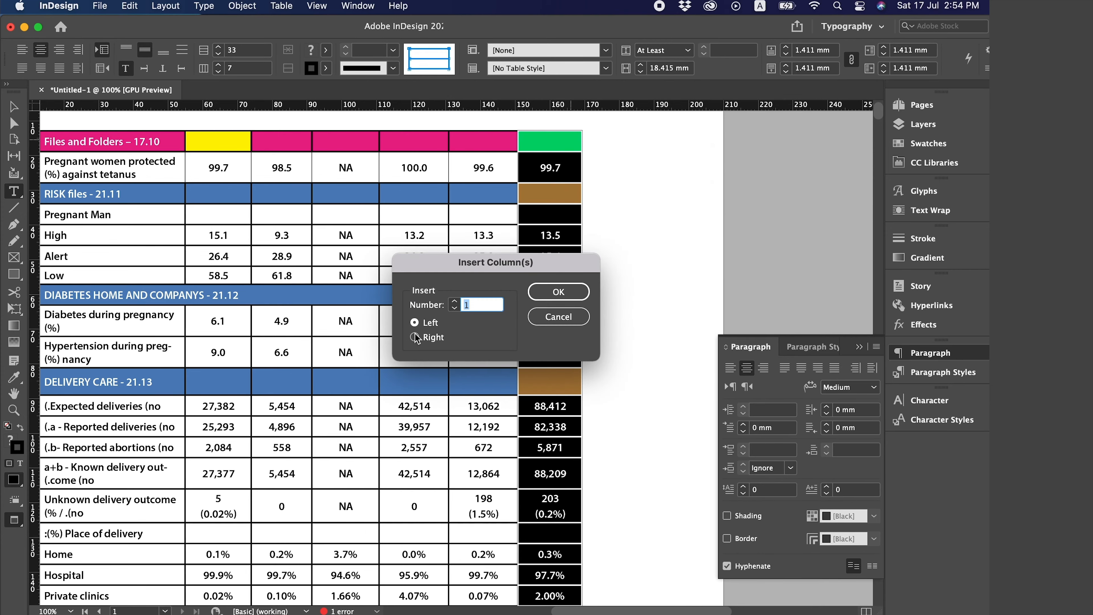
pyautogui.click(426, 339)
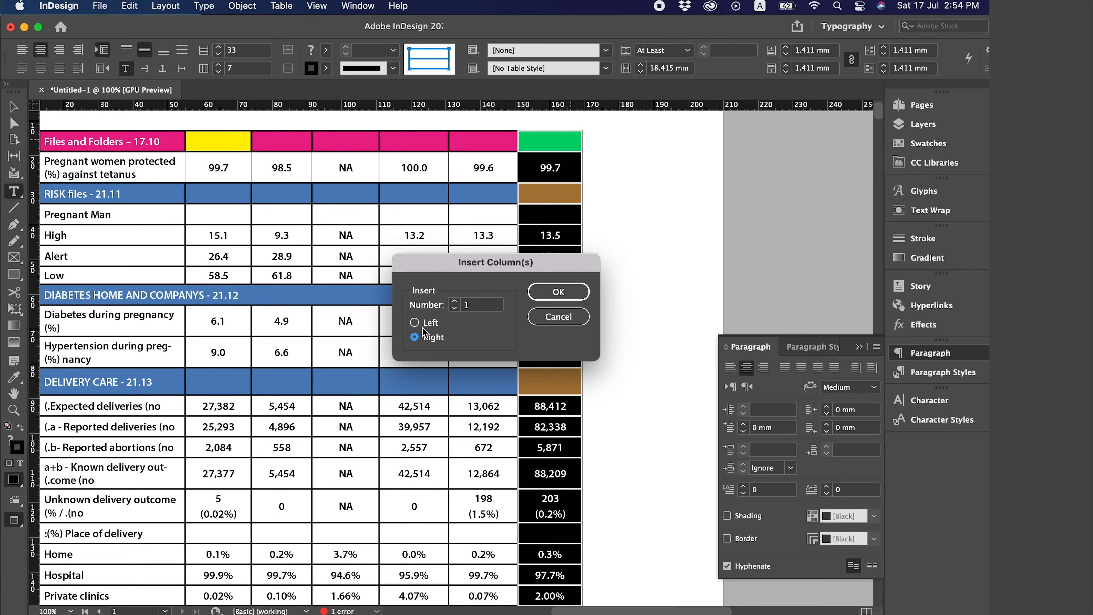
pyautogui.click(565, 296)
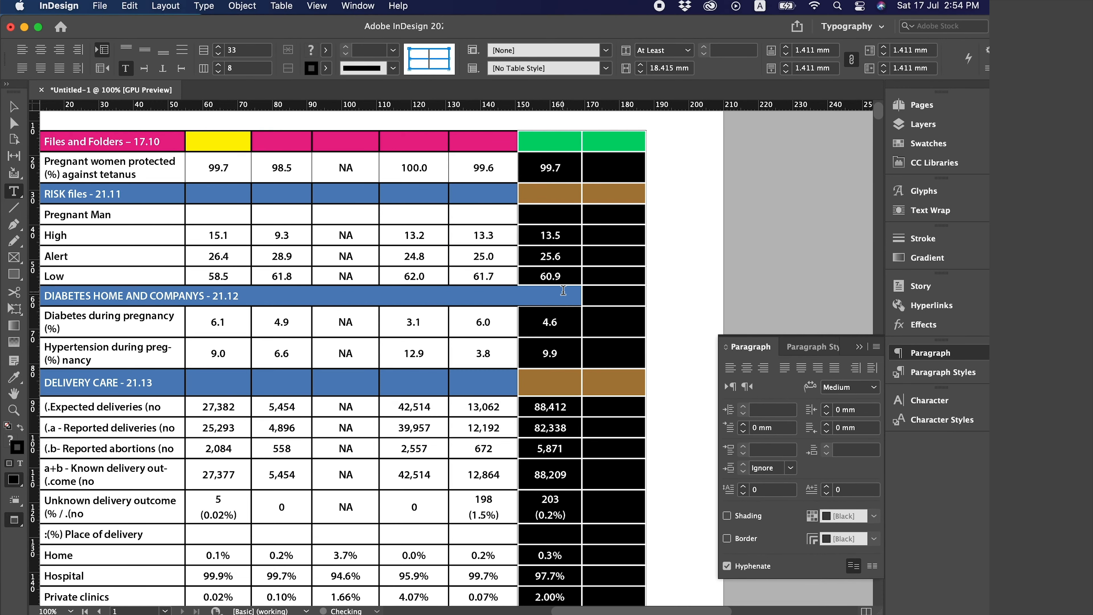
pyautogui.click(625, 280)
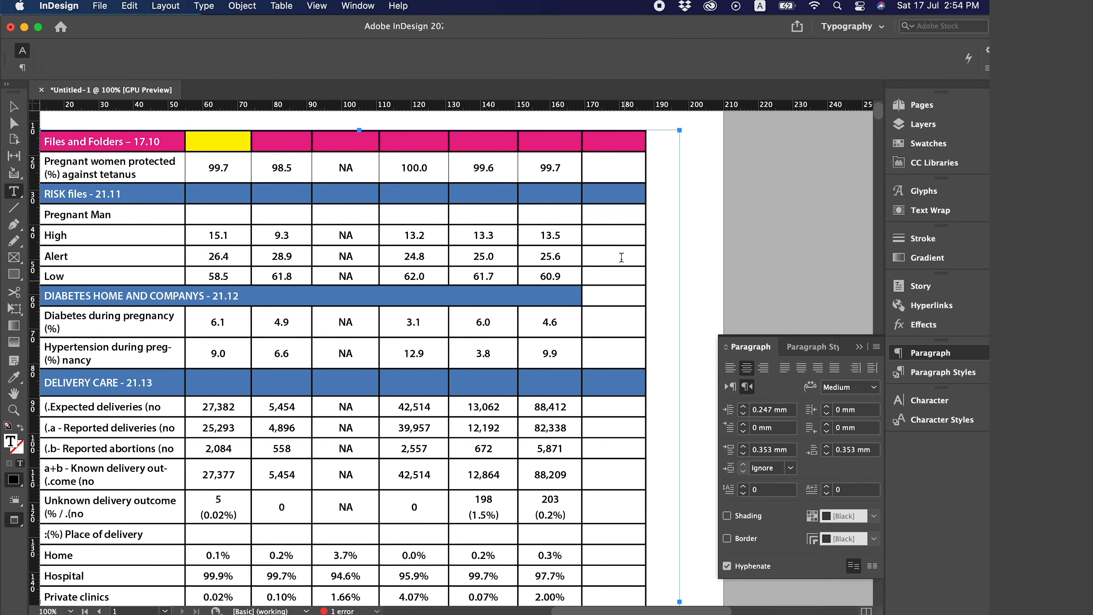
# - Select the "Files and Folders – 17.10" cell and set its row height to at least 15 mm
pyautogui.scroll(-2, 479, 186)
pyautogui.hscroll(-3, 479, 187)
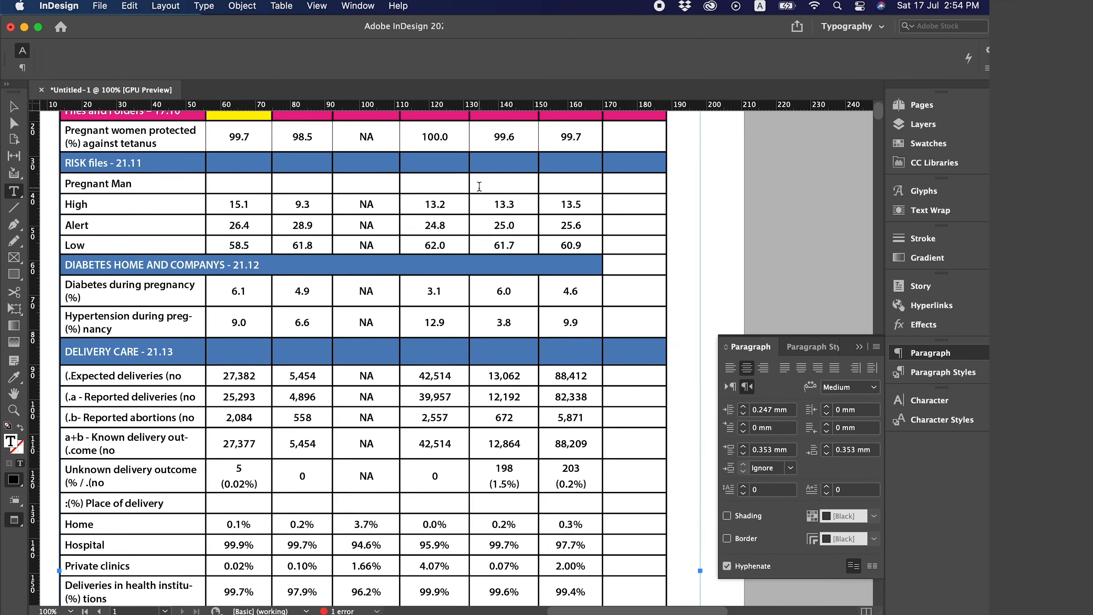
pyautogui.scroll(4, 479, 186)
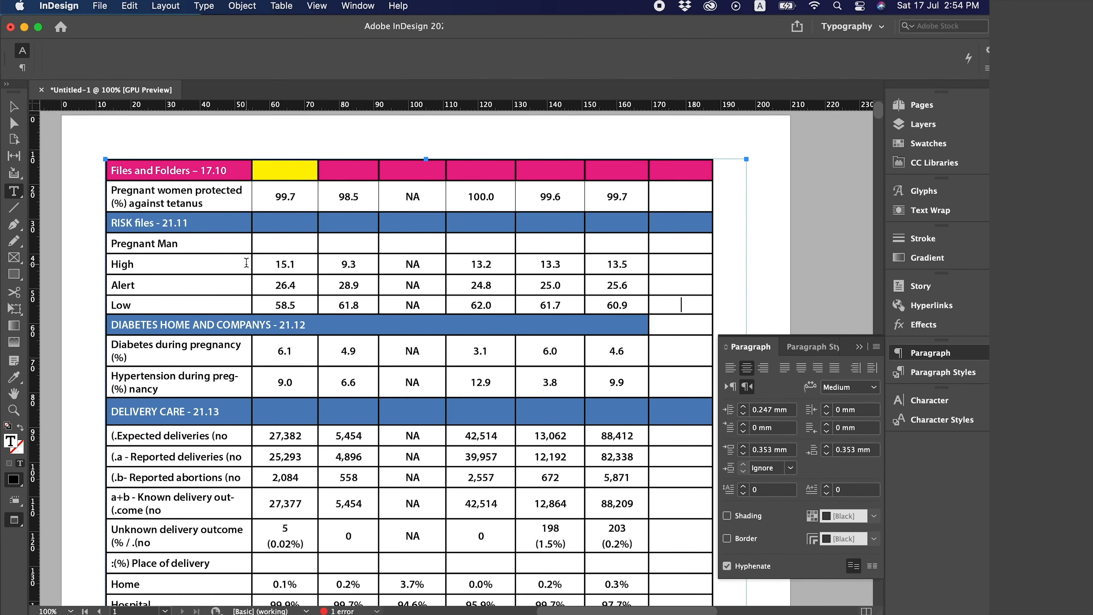
pyautogui.doubleClick(121, 171)
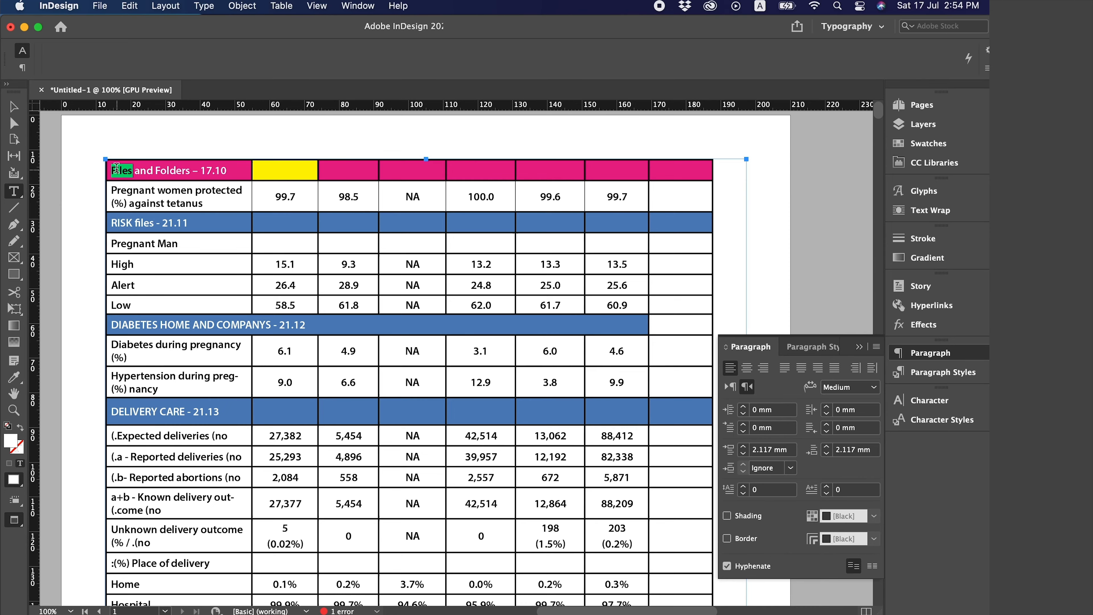
pyautogui.scroll(1, 171, 336)
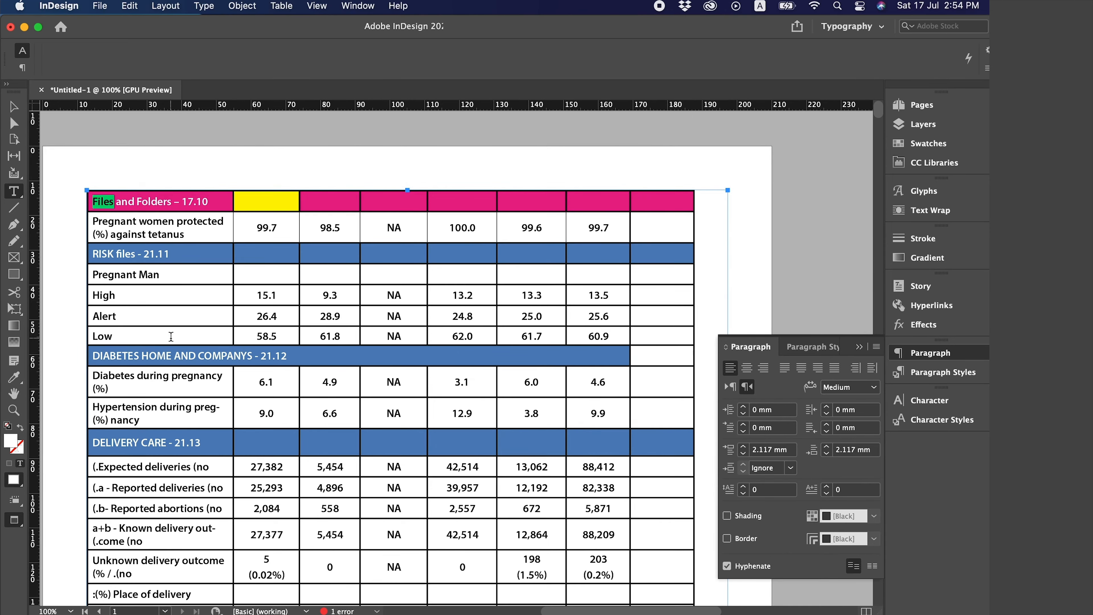
pyautogui.scroll(-4, 171, 336)
pyautogui.scroll(3, 171, 336)
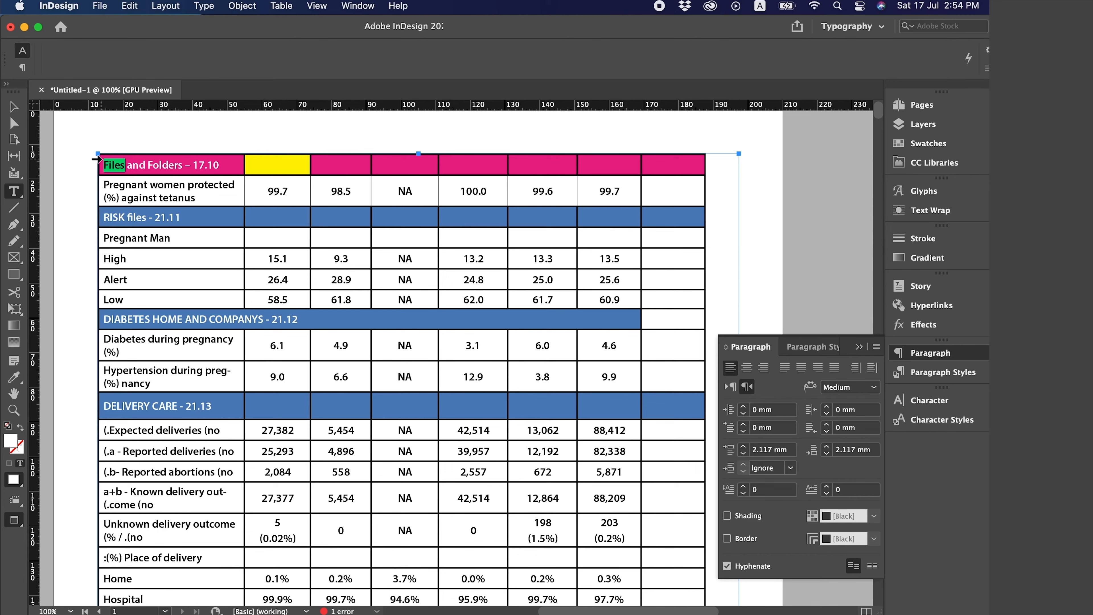
pyautogui.click(100, 160)
pyautogui.moveTo(102, 160); pyautogui.dragTo(244, 172)
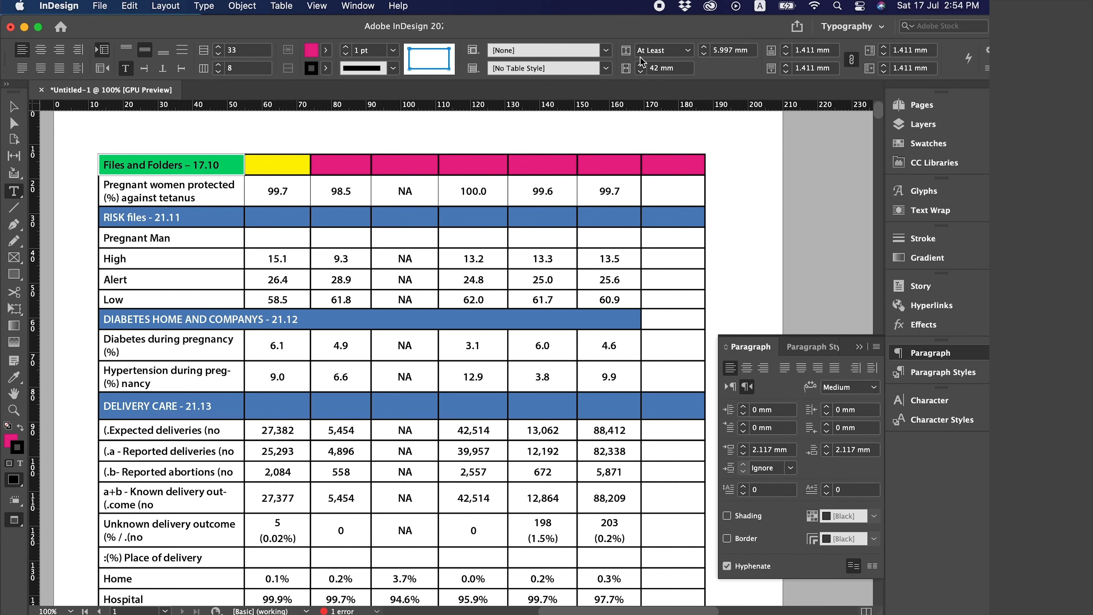
pyautogui.click(704, 50)
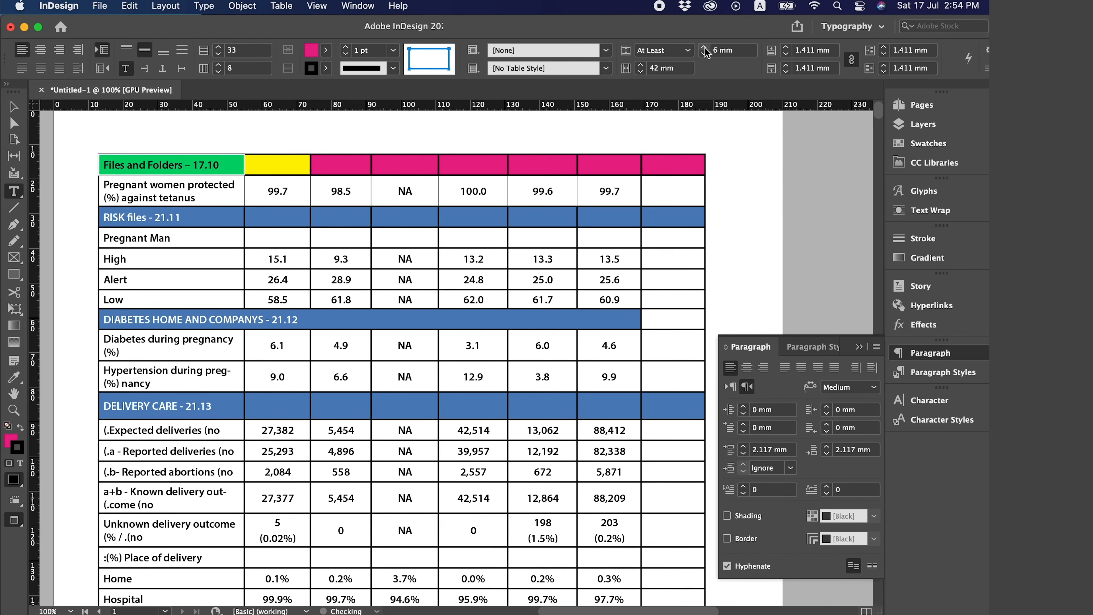
pyautogui.click(705, 50)
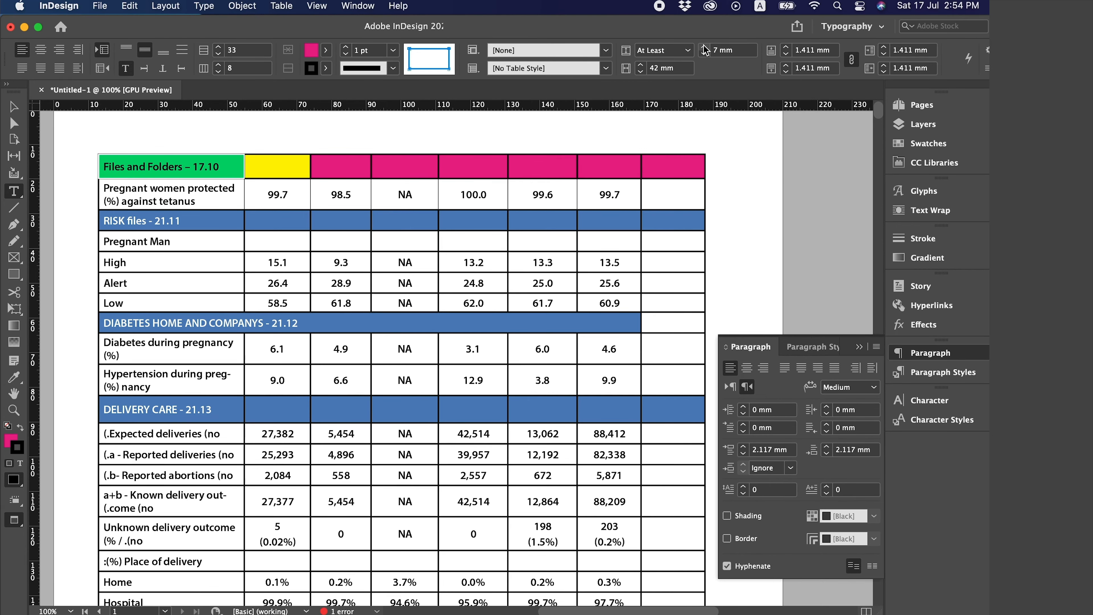
pyautogui.click(704, 50)
pyautogui.click(704, 49)
pyautogui.click(704, 50)
pyautogui.click(704, 50)
pyautogui.click(705, 50)
pyautogui.click(704, 49)
pyautogui.click(704, 49)
pyautogui.click(704, 50)
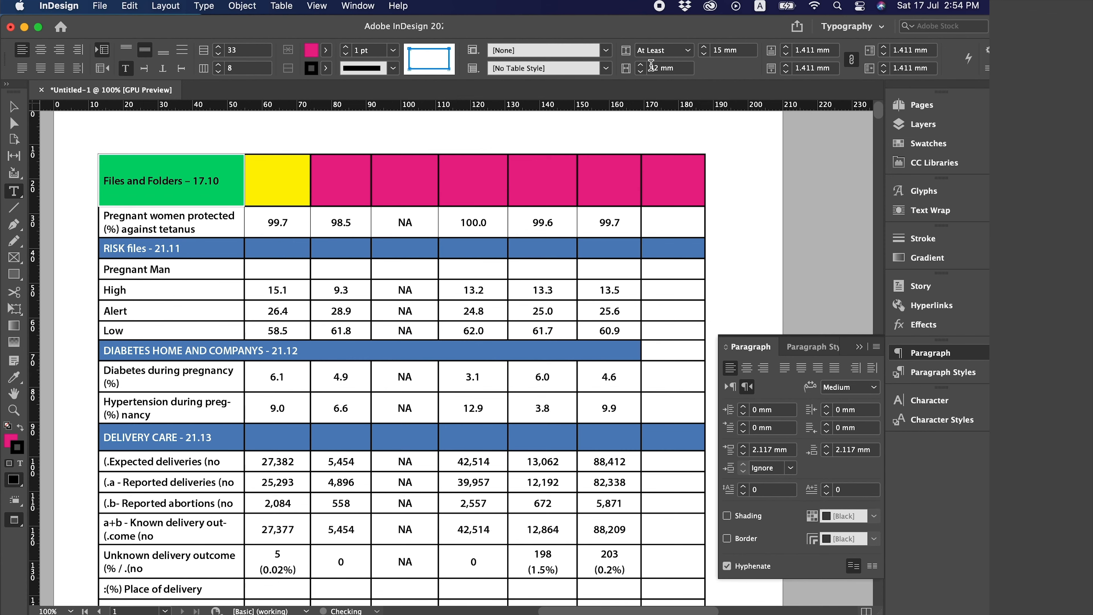
# - Widen the first column to 51 mm
pyautogui.click(641, 64)
pyautogui.click(640, 65)
pyautogui.click(640, 66)
pyautogui.click(641, 65)
pyautogui.click(641, 65)
pyautogui.click(640, 65)
pyautogui.click(641, 65)
pyautogui.click(640, 65)
pyautogui.scroll(-2, 272, 372)
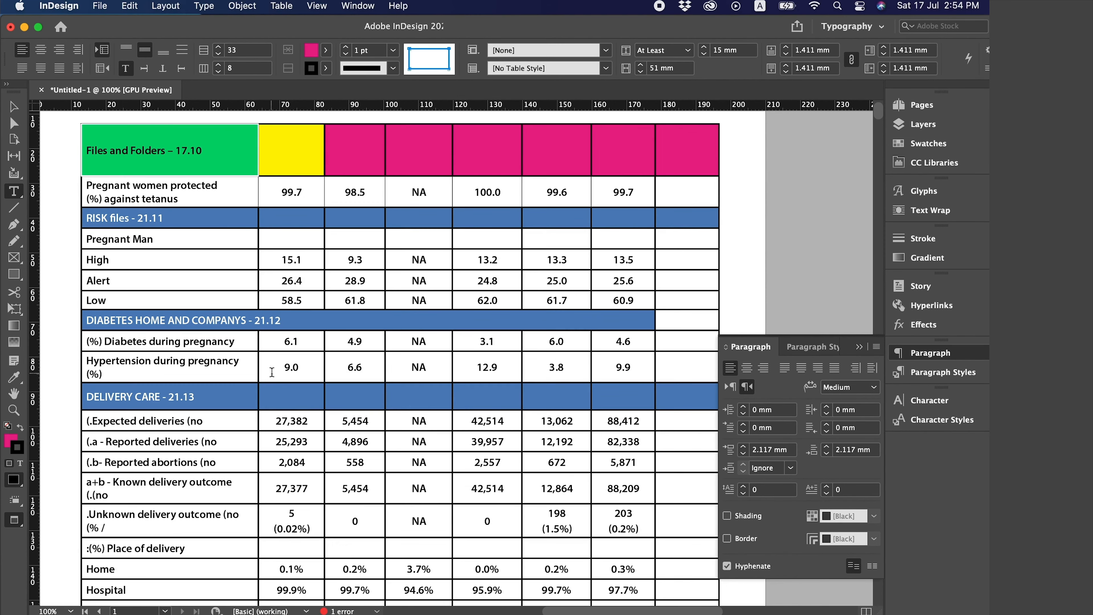
# - Select the "Files and Folders – 17.10" cell and review the table's setup, row stroke, column stroke, fill and header/footer options without changing them
pyautogui.click(14, 123)
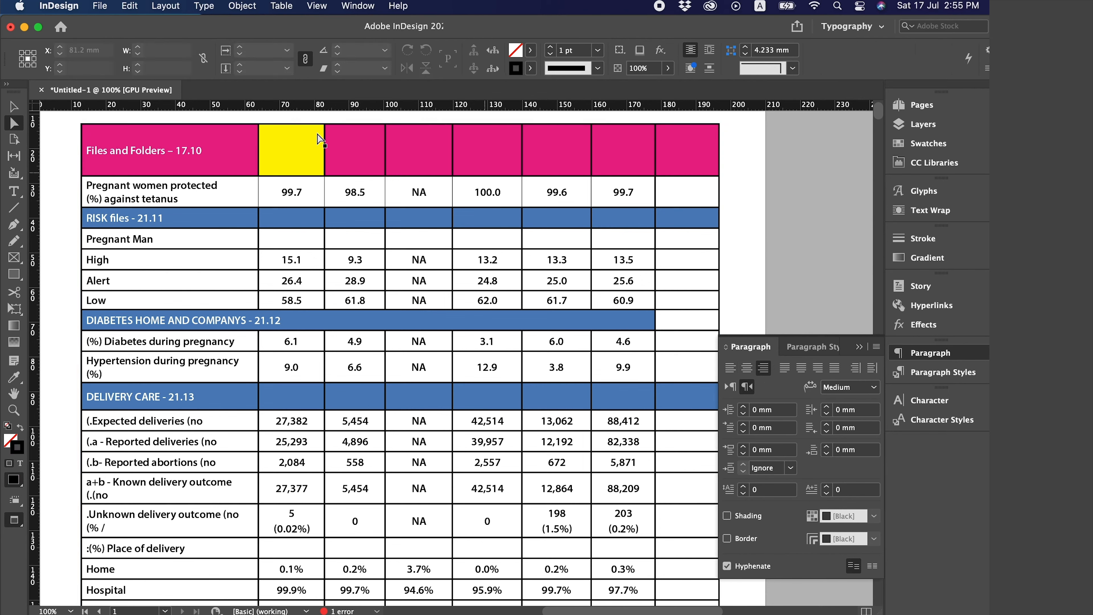
pyautogui.tripleClick(137, 149)
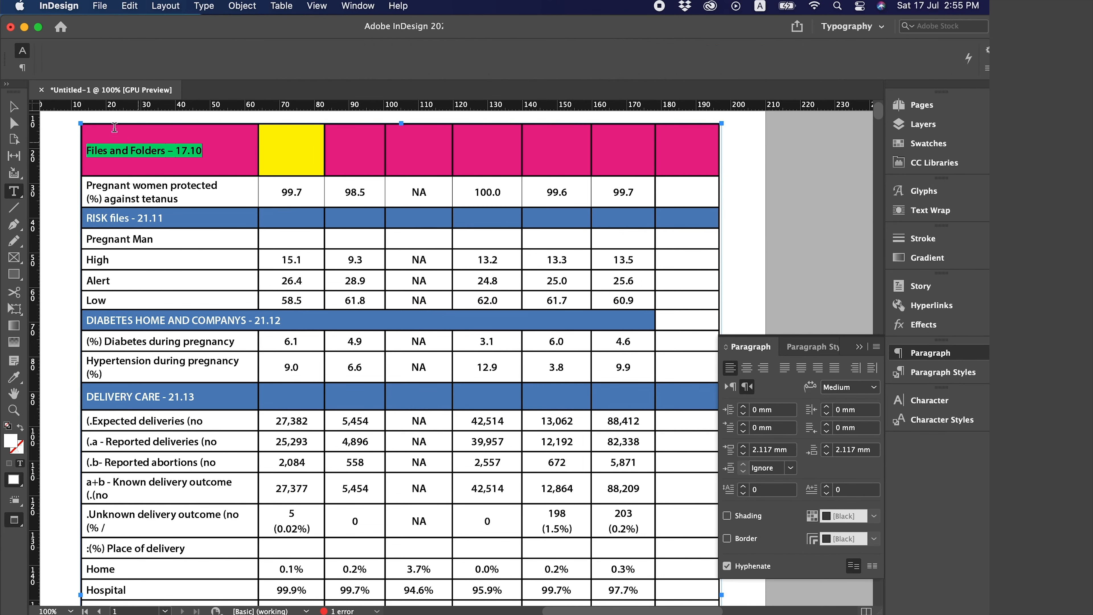
pyautogui.click(88, 129)
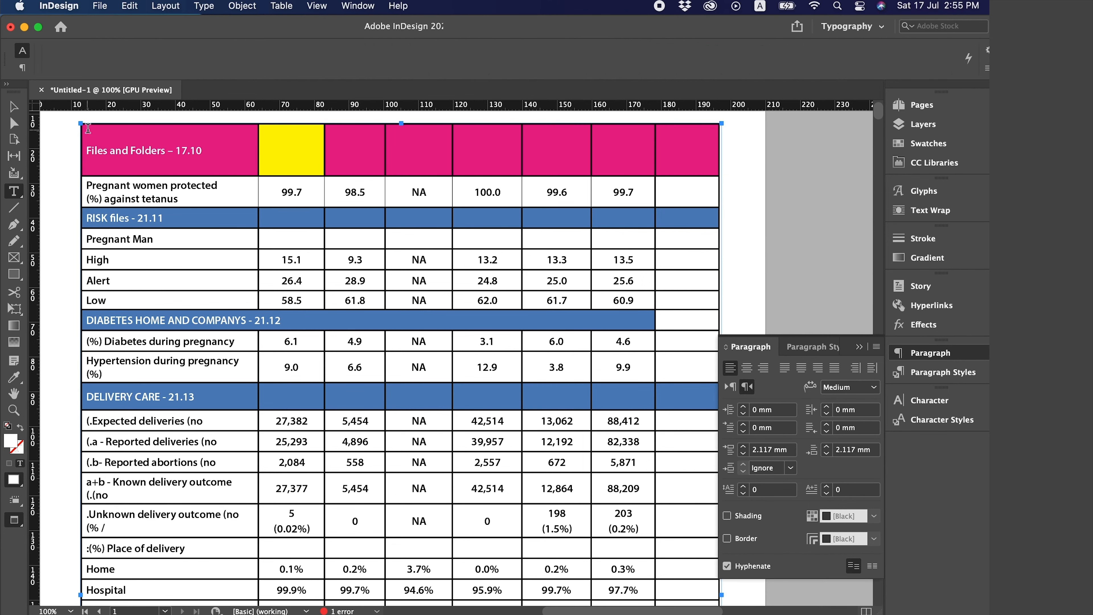
pyautogui.moveTo(247, 167)
pyautogui.mouseDown()
pyautogui.moveTo(251, 183)
pyautogui.moveTo(256, 173)
pyautogui.mouseUp()
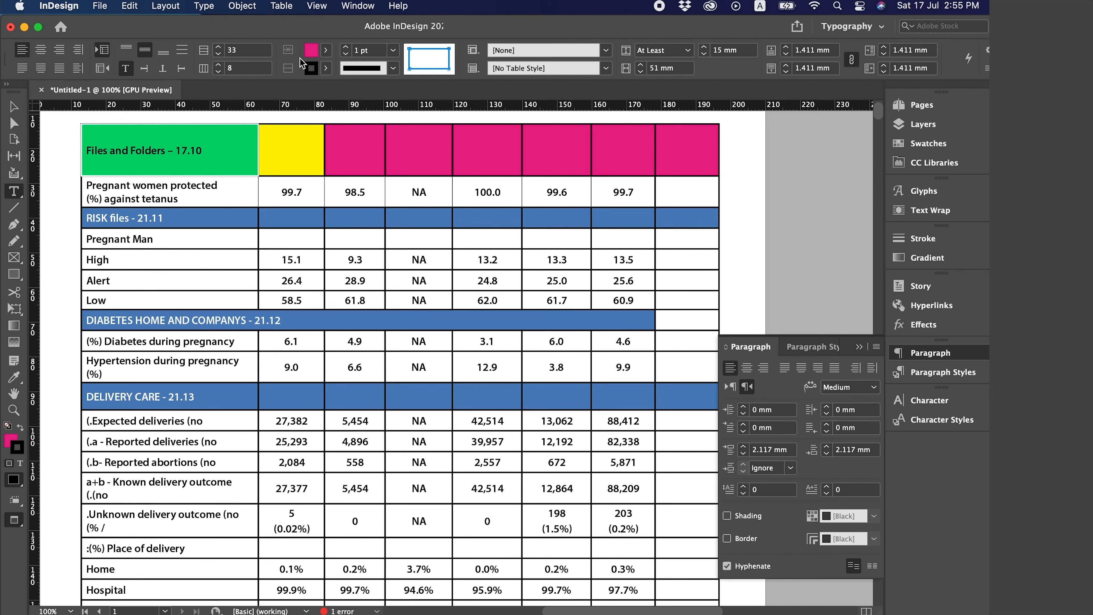
pyautogui.click(281, 6)
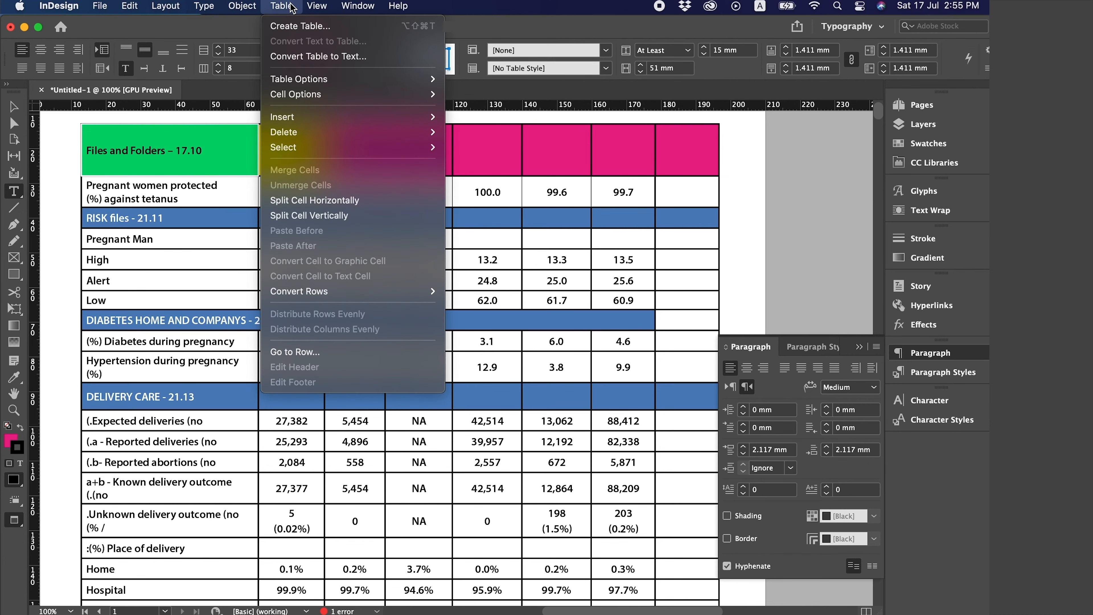
pyautogui.moveTo(316, 80)
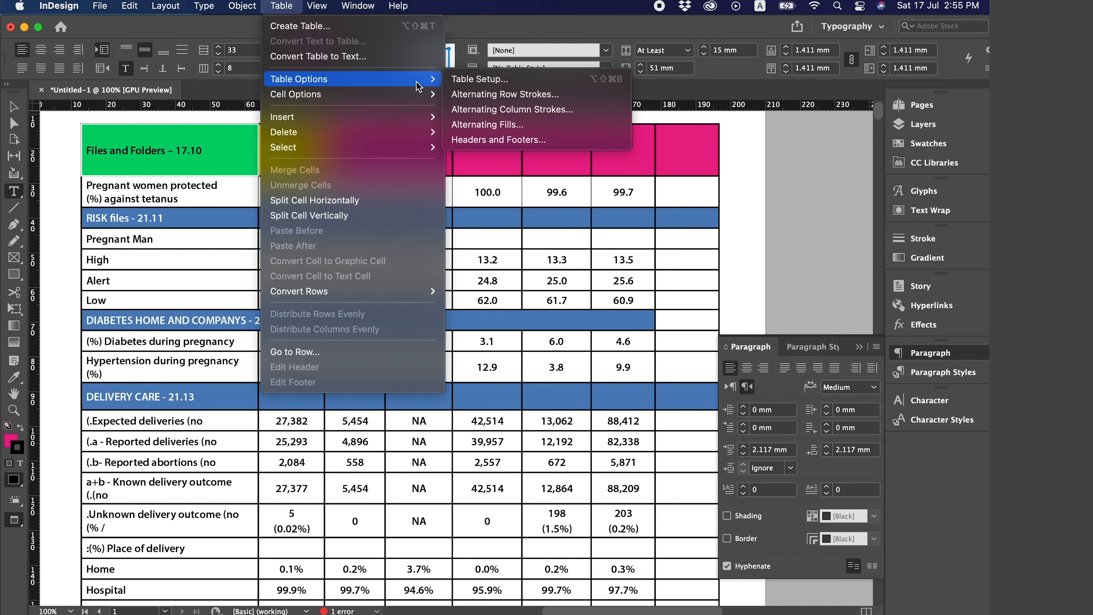
pyautogui.click(511, 82)
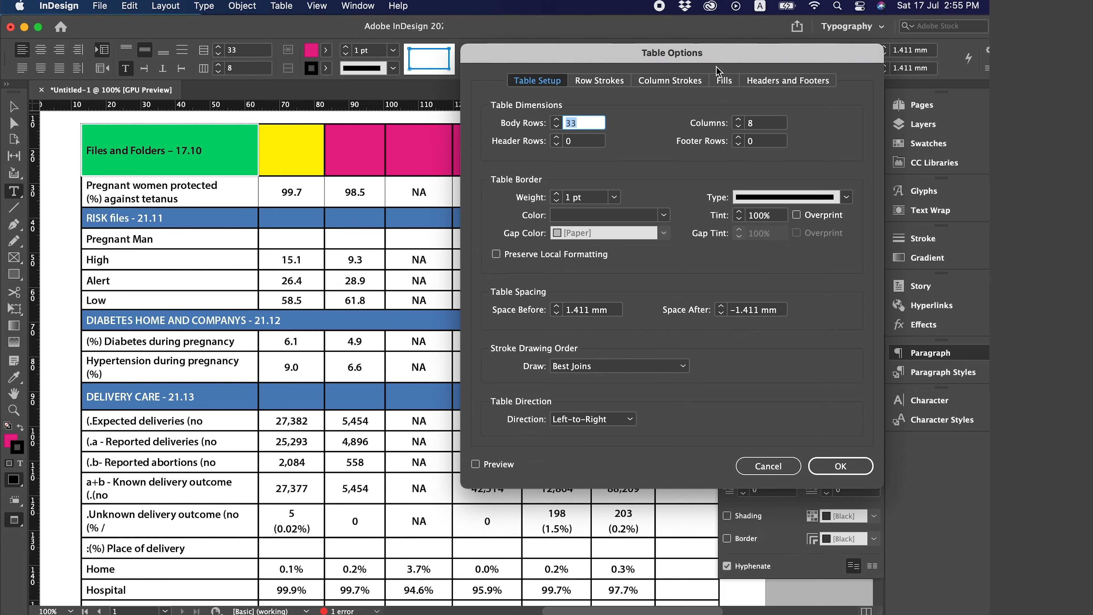
pyautogui.click(597, 85)
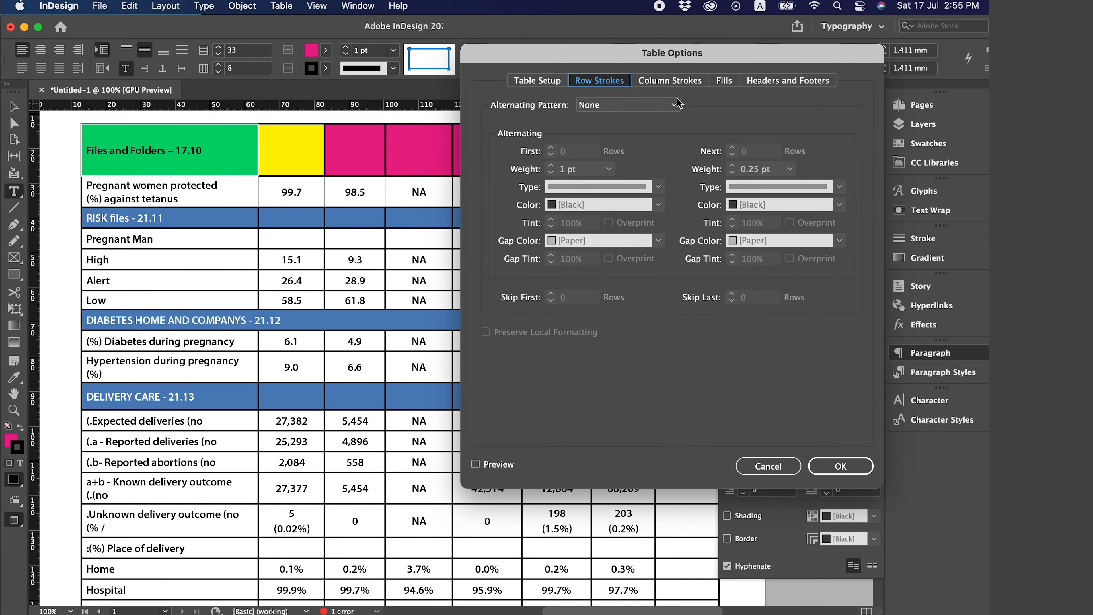
pyautogui.click(675, 80)
pyautogui.click(724, 80)
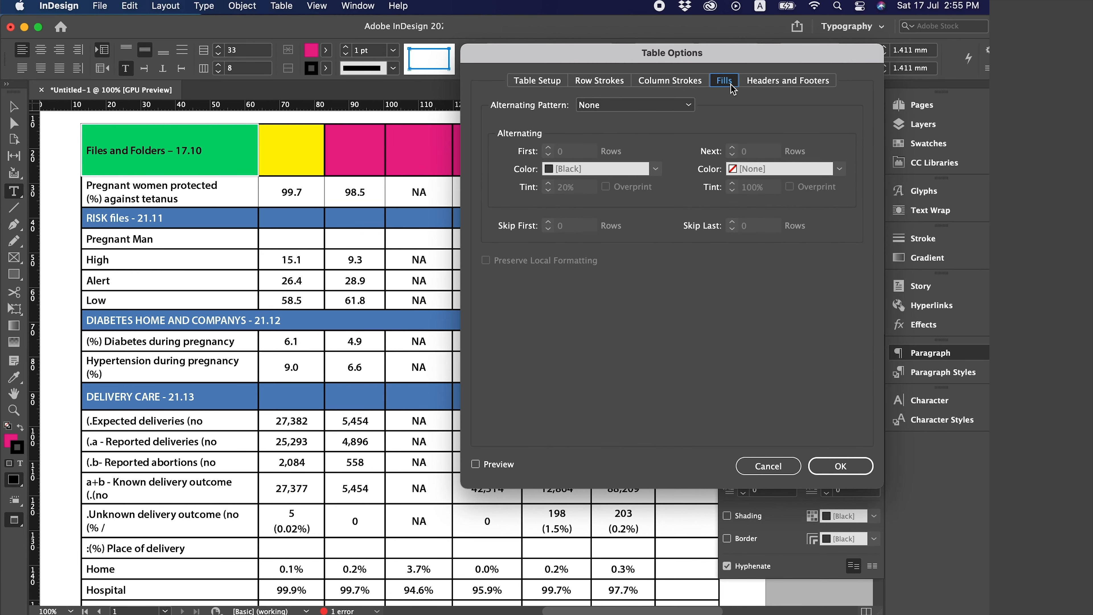
pyautogui.click(773, 82)
pyautogui.click(671, 83)
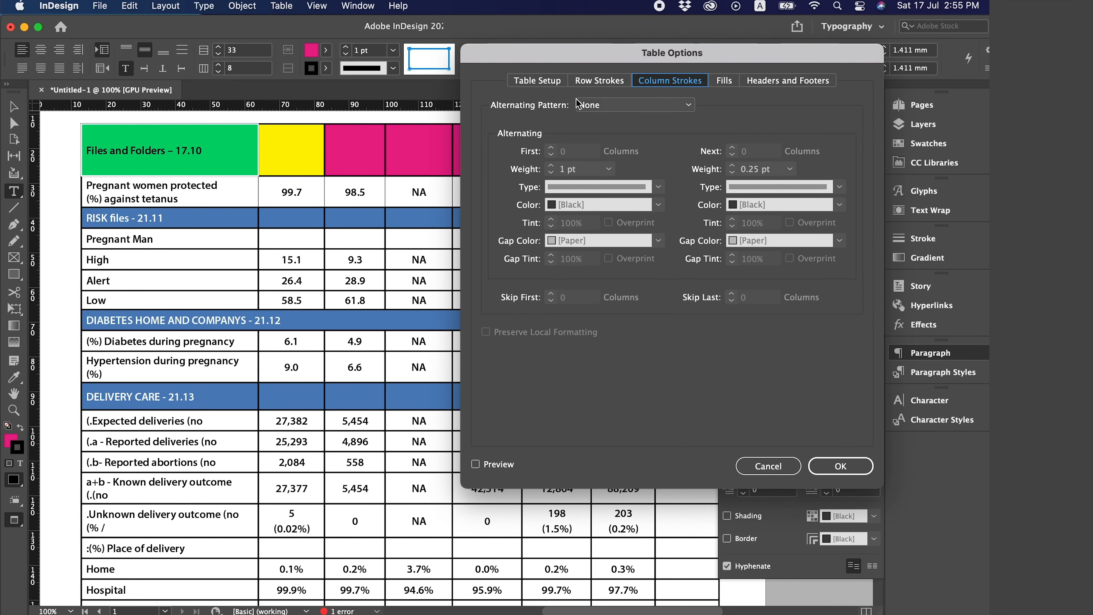
pyautogui.click(590, 81)
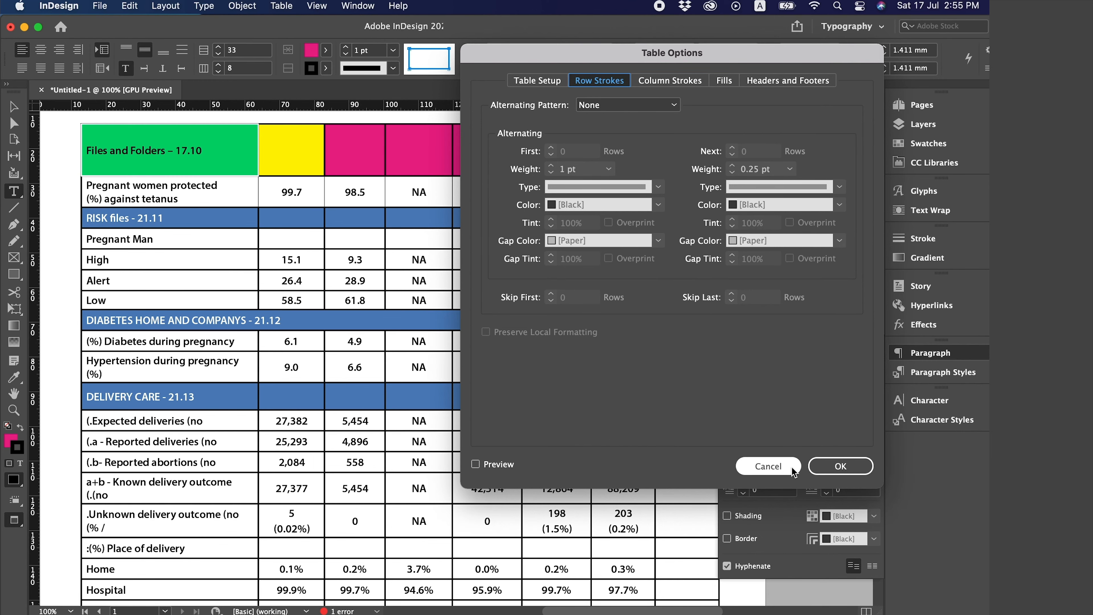
pyautogui.click(782, 469)
# - Insert one row below the "MATERNAL DEATHS - 21.14" row
pyautogui.scroll(-10, 283, 347)
pyautogui.scroll(5, 283, 347)
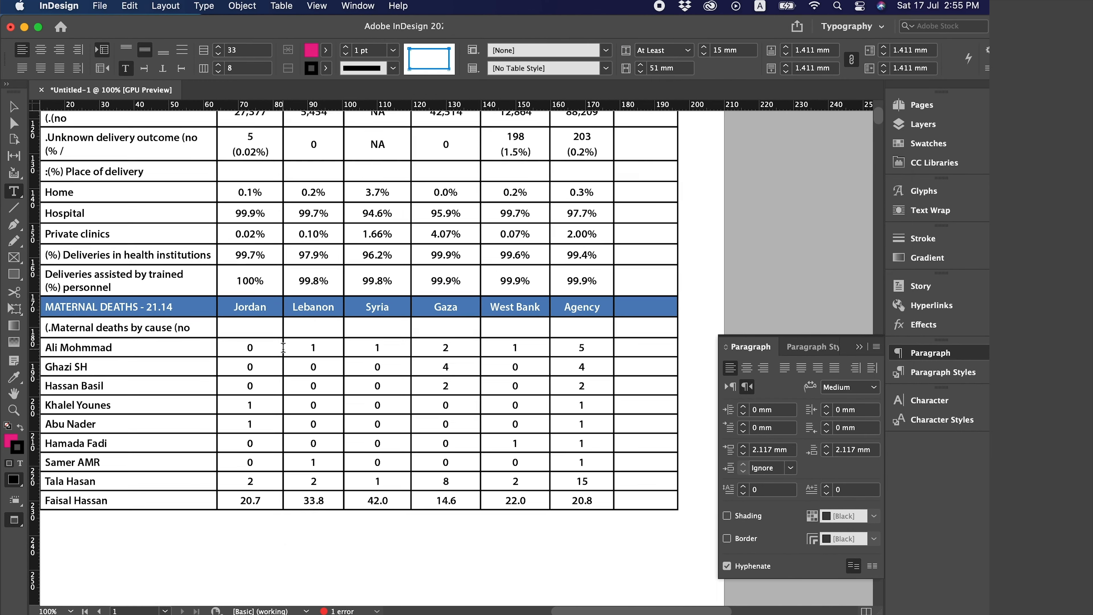
pyautogui.keyDown('alt'); pyautogui.scroll(-1, 283, 348); pyautogui.keyUp('alt')
pyautogui.scroll(5, 283, 348)
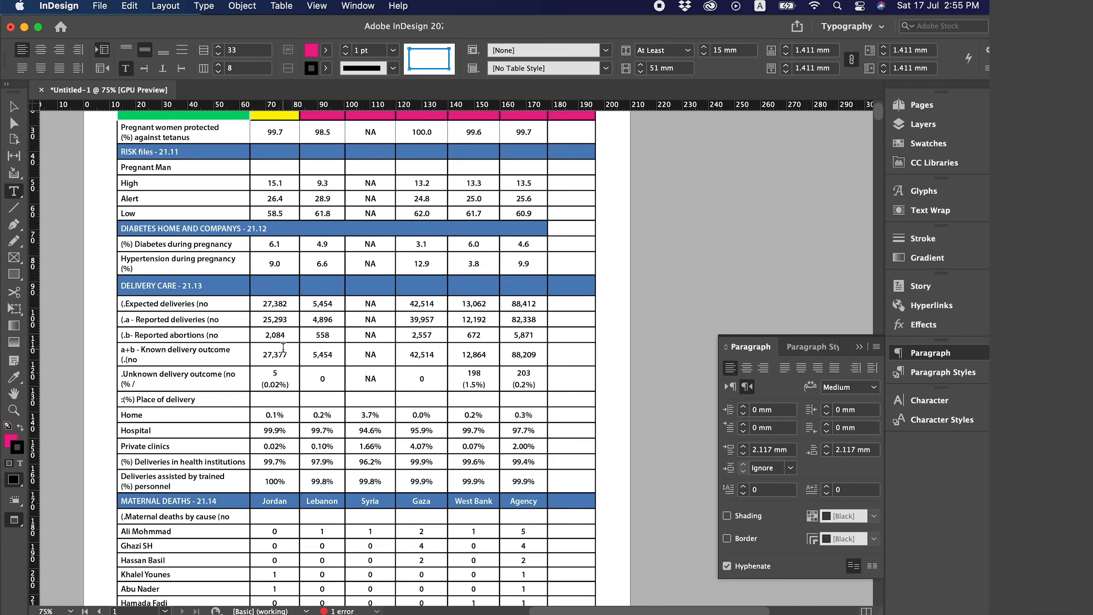
pyautogui.scroll(-1, 283, 347)
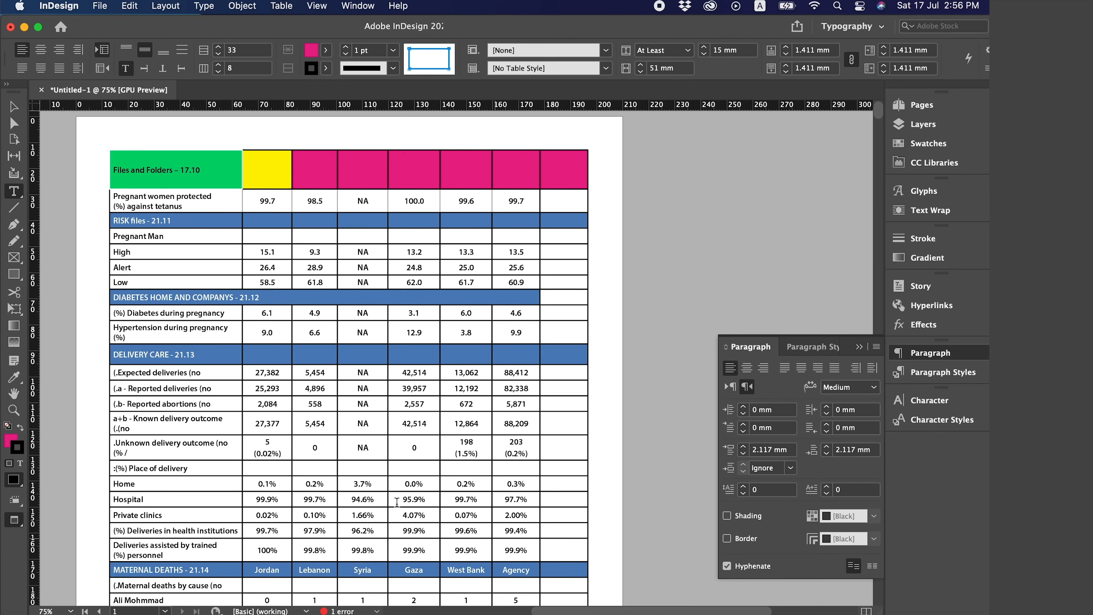
pyautogui.scroll(-5, 368, 444)
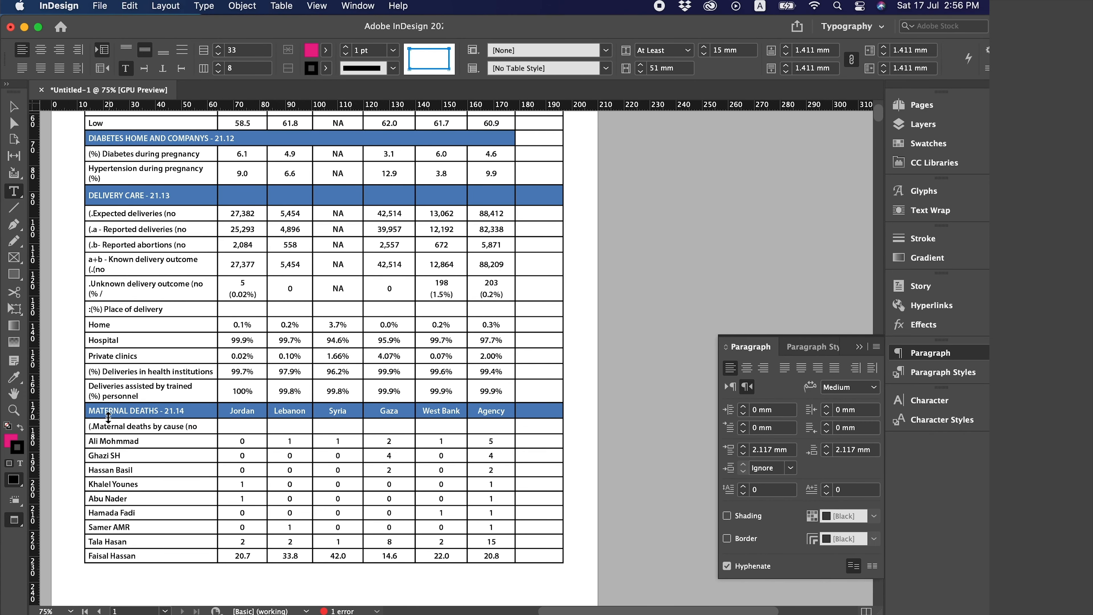
pyautogui.scroll(-3, 143, 422)
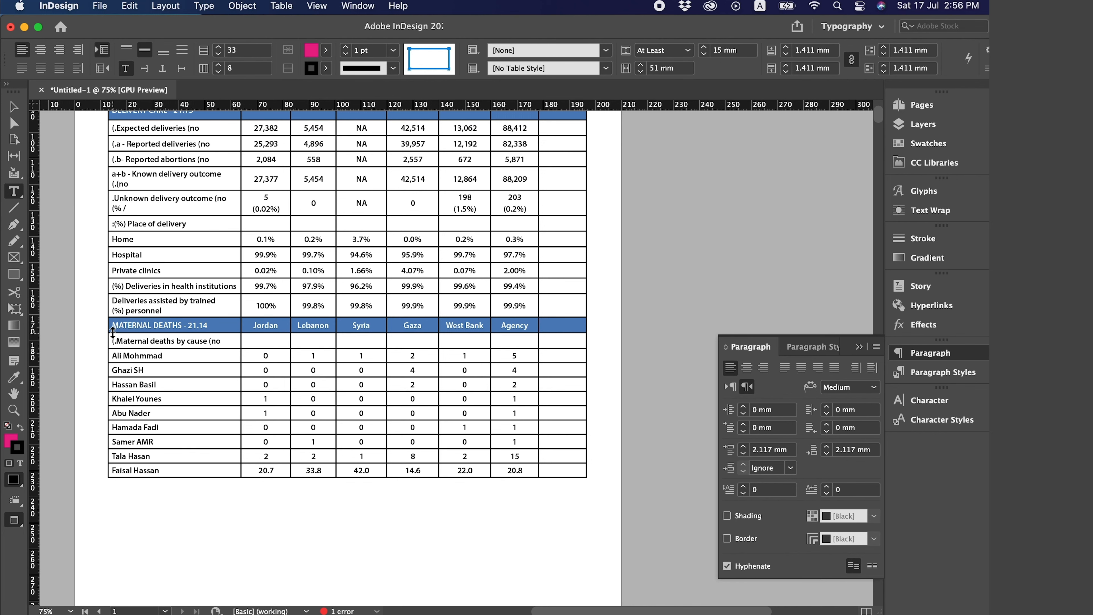
pyautogui.click(105, 325)
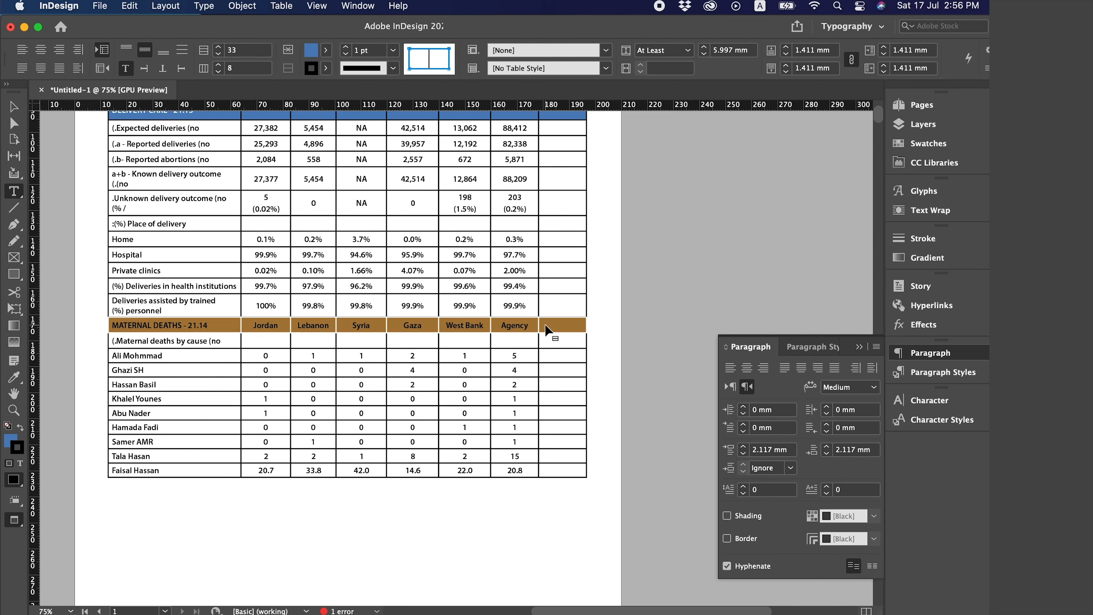
pyautogui.click(553, 330)
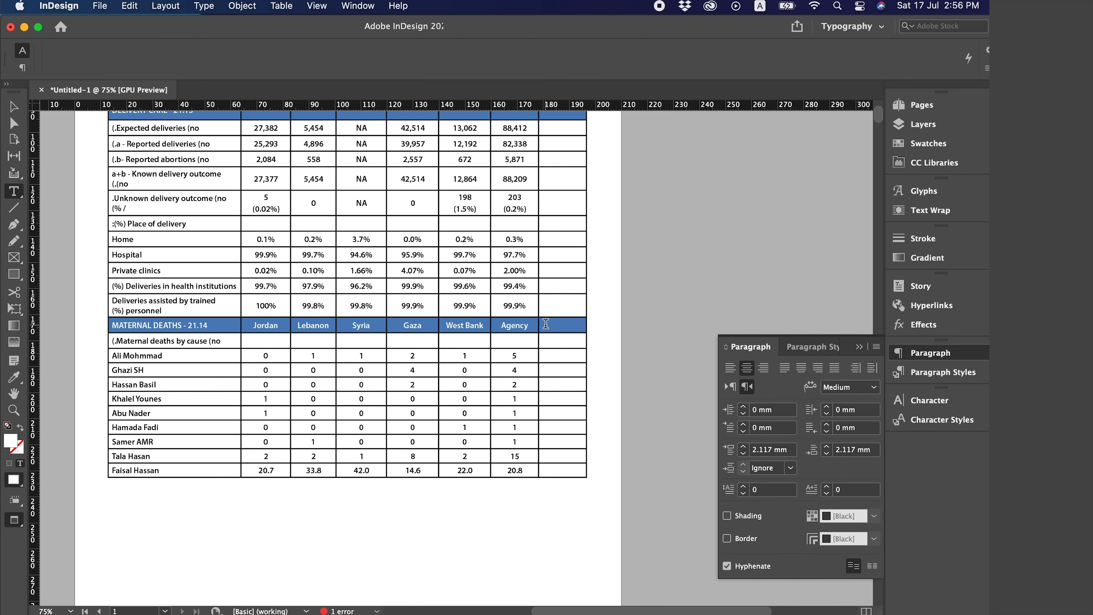
pyautogui.click(106, 325)
pyautogui.rightClick(316, 330)
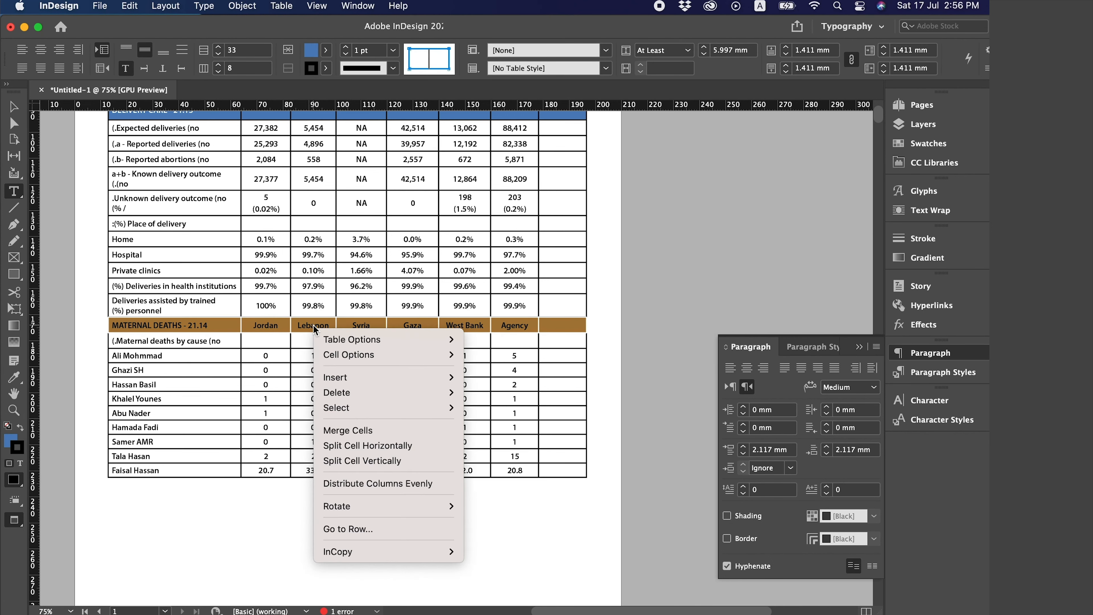
pyautogui.moveTo(360, 378)
pyautogui.click(483, 378)
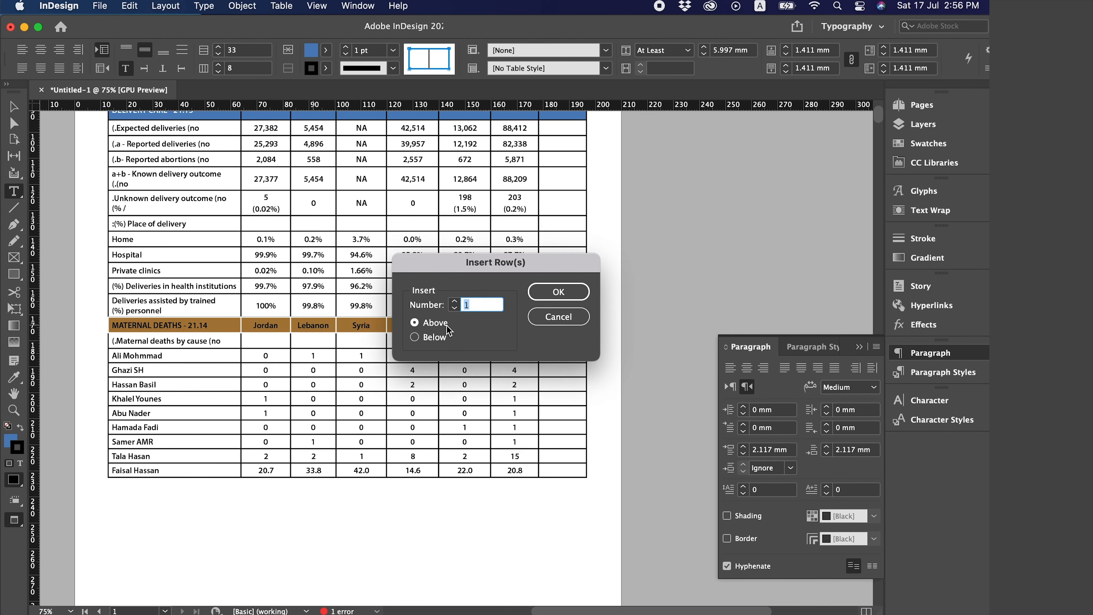
pyautogui.click(428, 338)
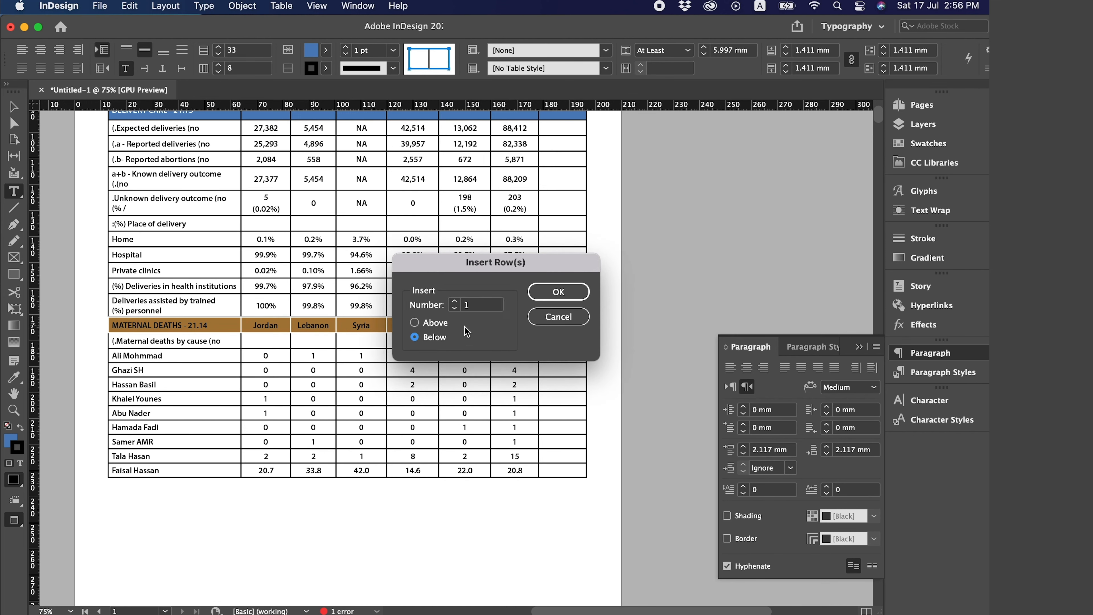
pyautogui.click(556, 293)
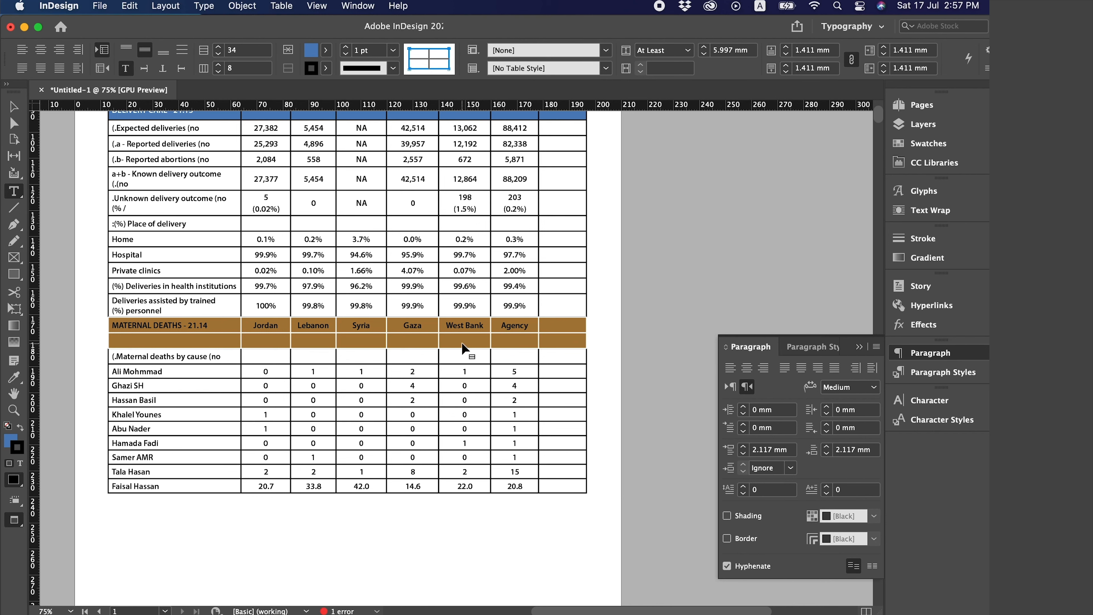
# - Try deleting the table's last column and undo the deletion
pyautogui.scroll(3, 297, 205)
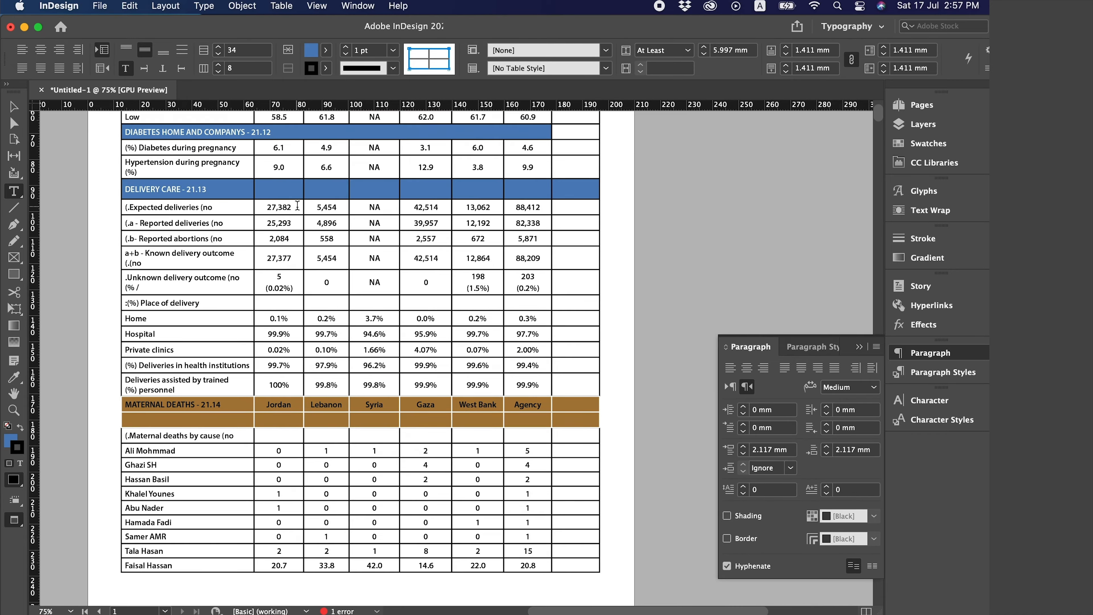
pyautogui.scroll(6, 297, 206)
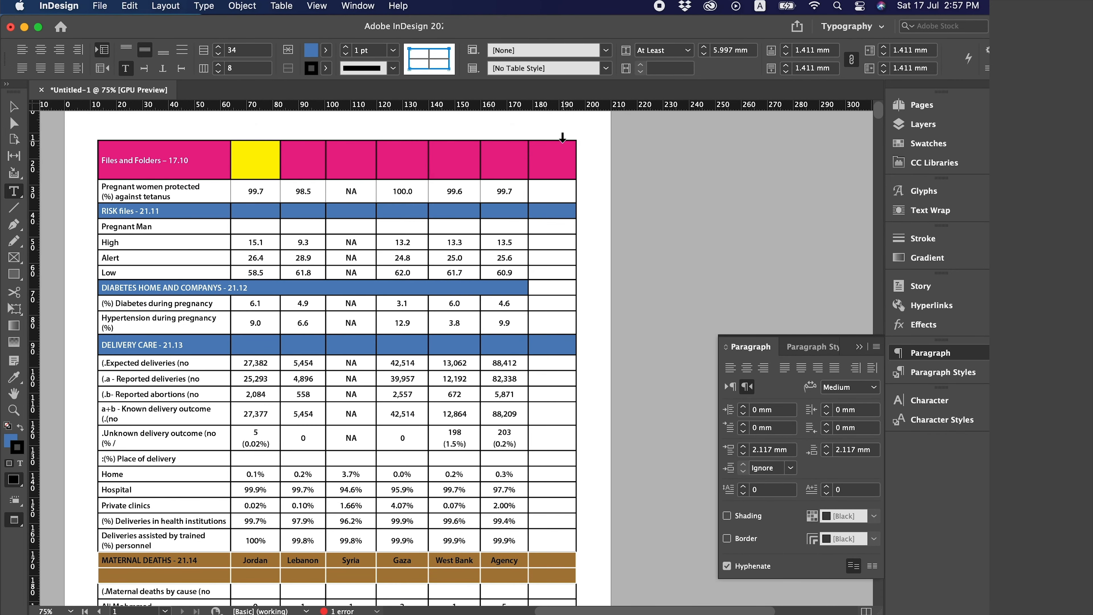
pyautogui.click(558, 134)
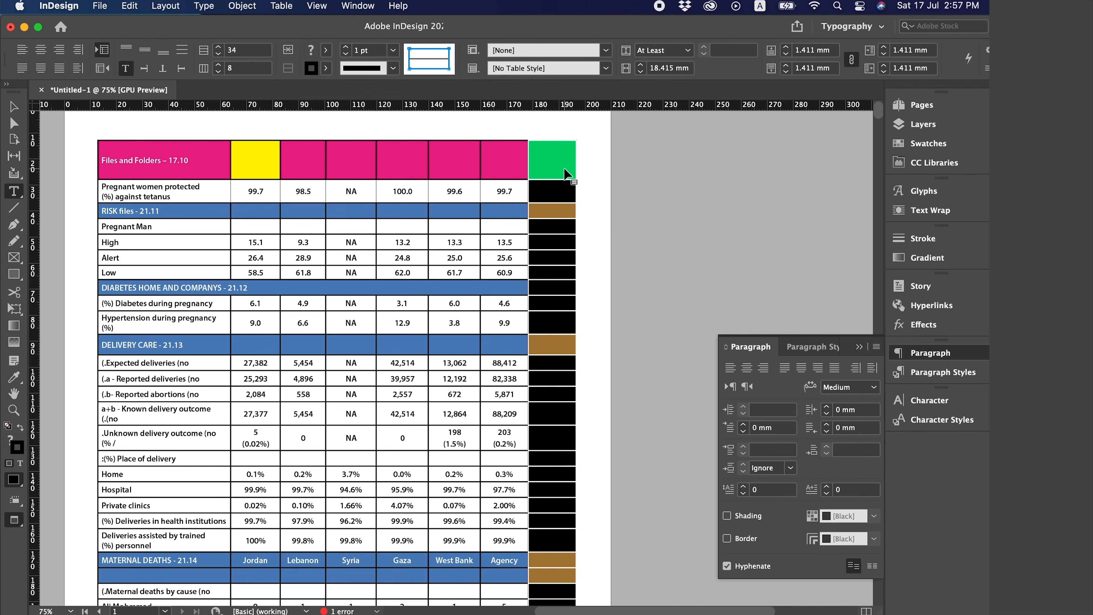
pyautogui.hotkey('shift', 'BackSpace')
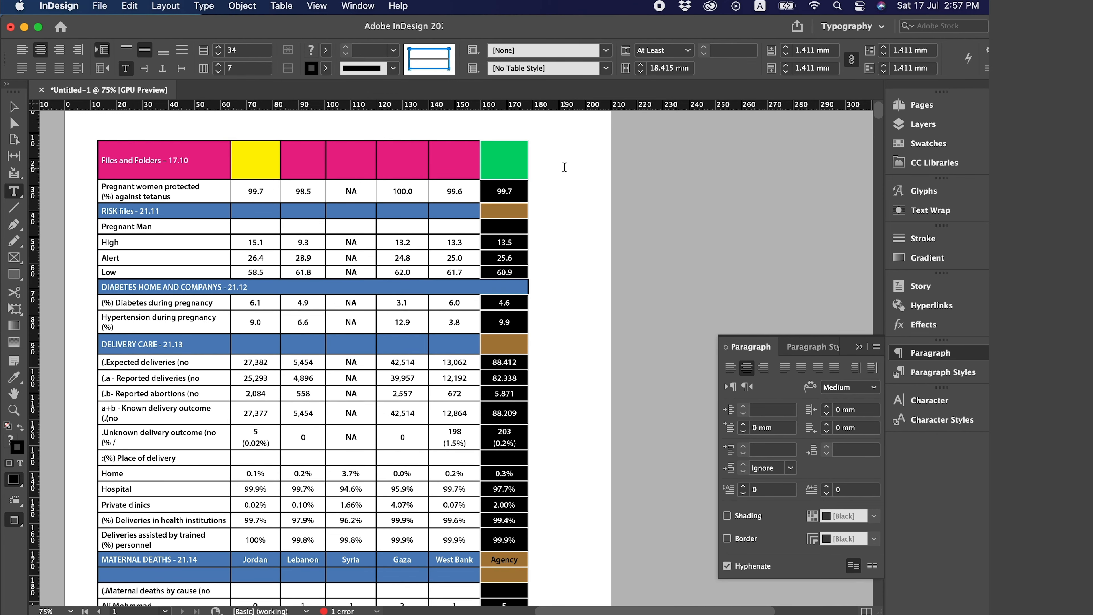
pyautogui.press('super+z')
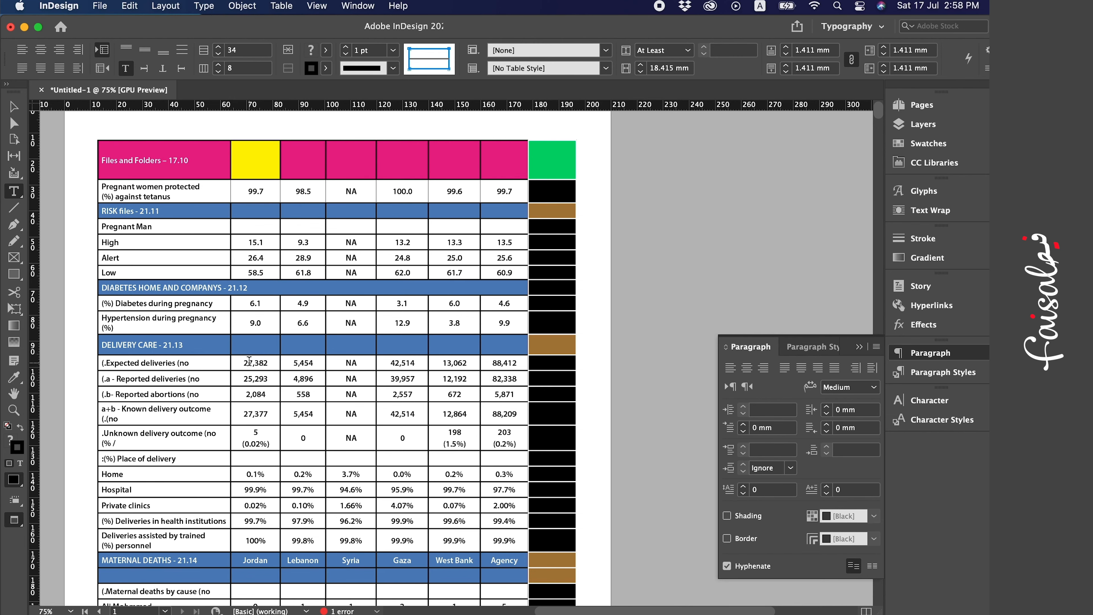
pyautogui.scroll(-5, 250, 362)
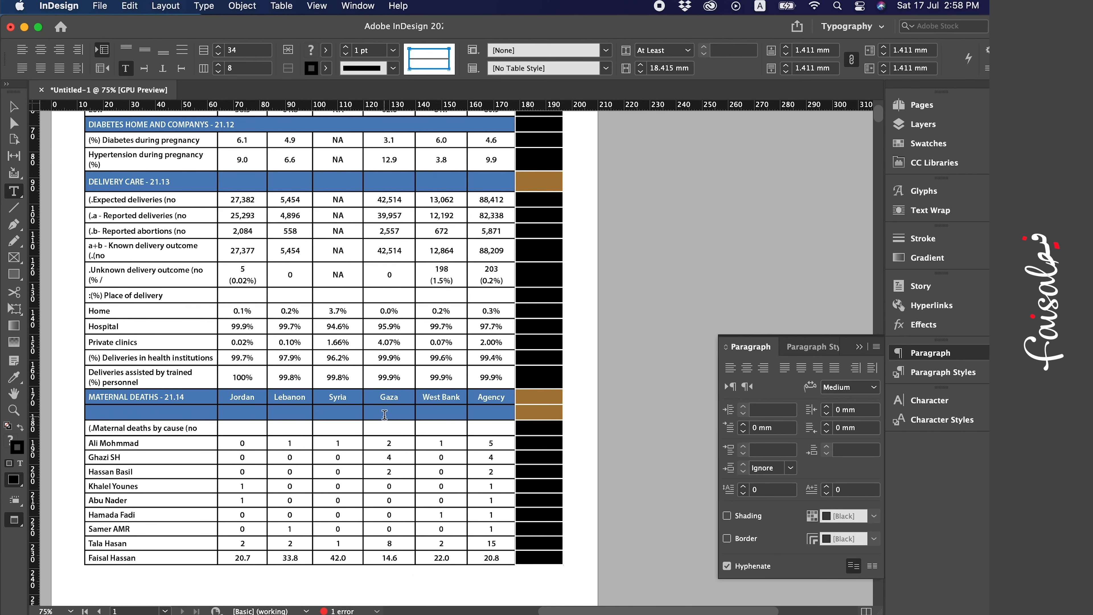